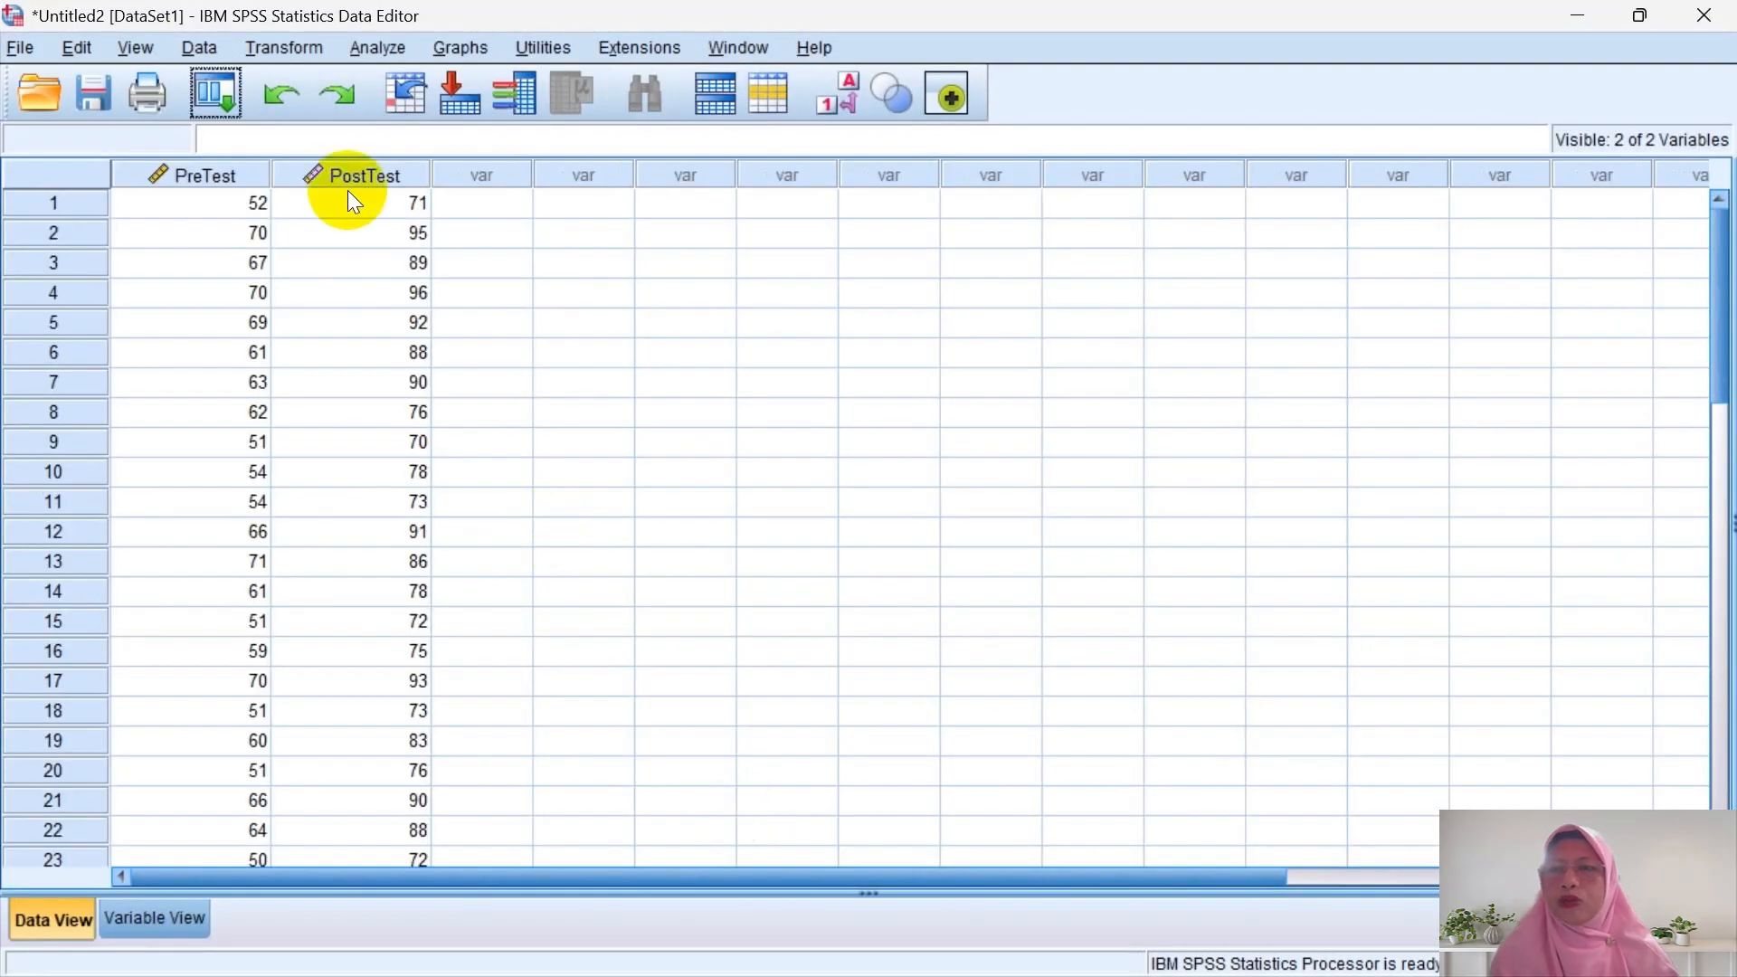
- Save the dataset as a .sav file named with the author's name plus '-Pre Eksperimen-One Group'
click(91, 96)
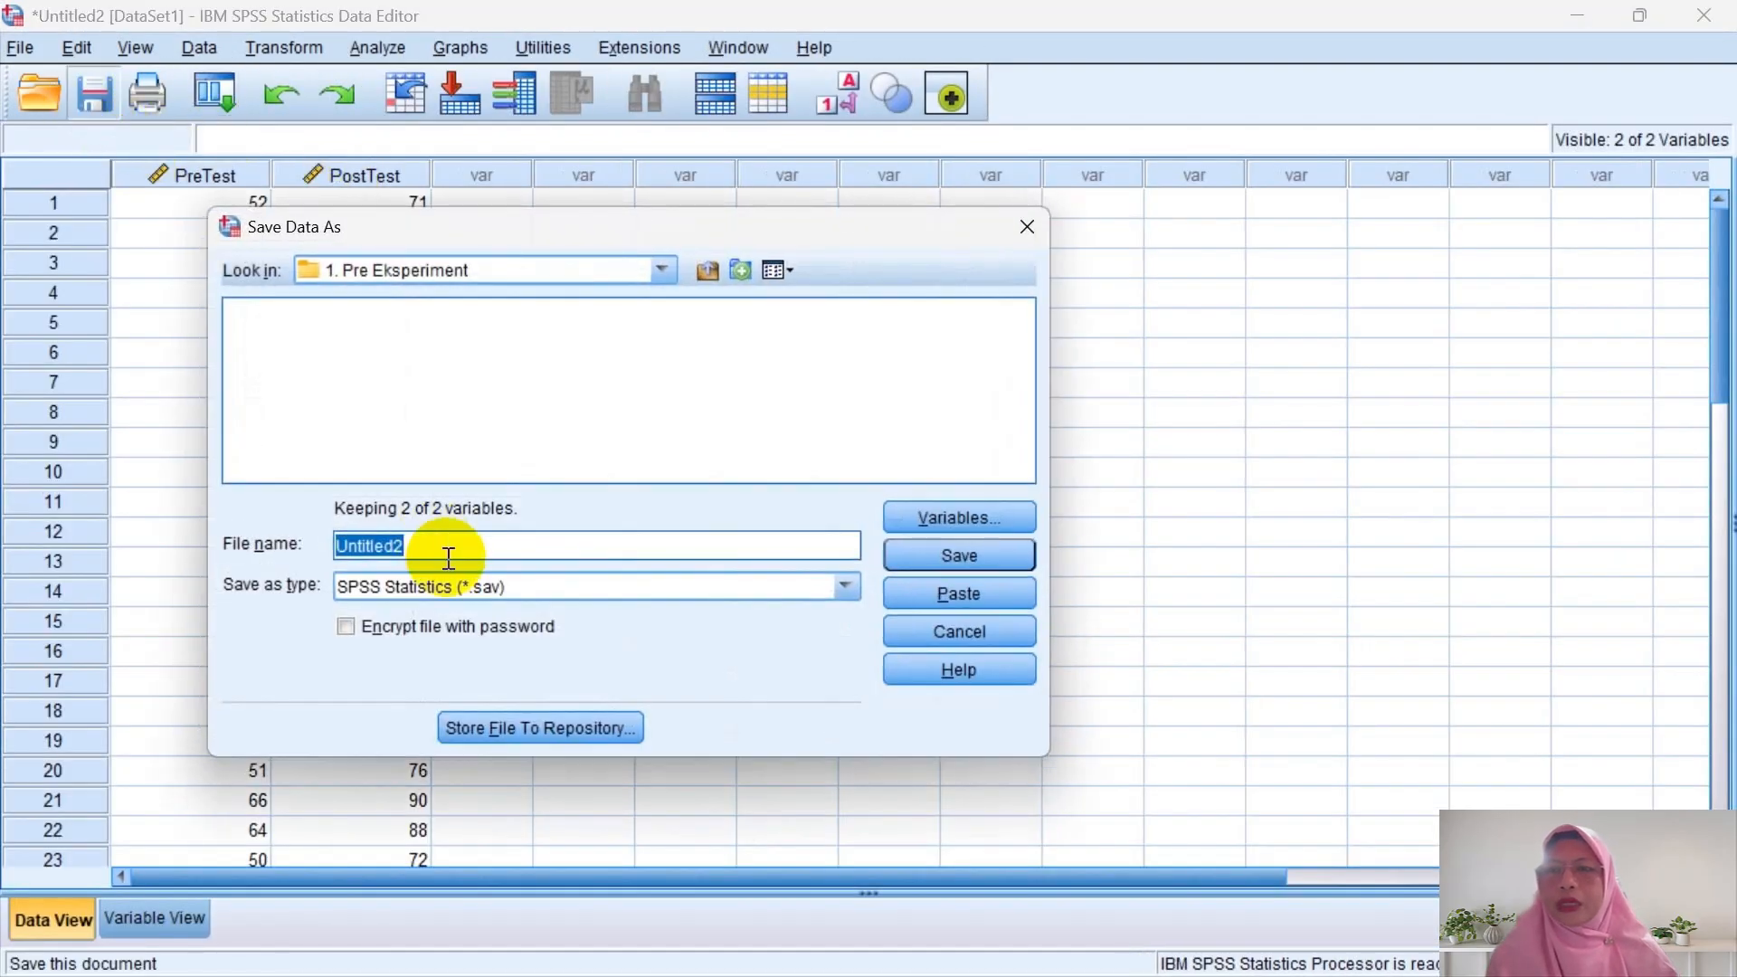
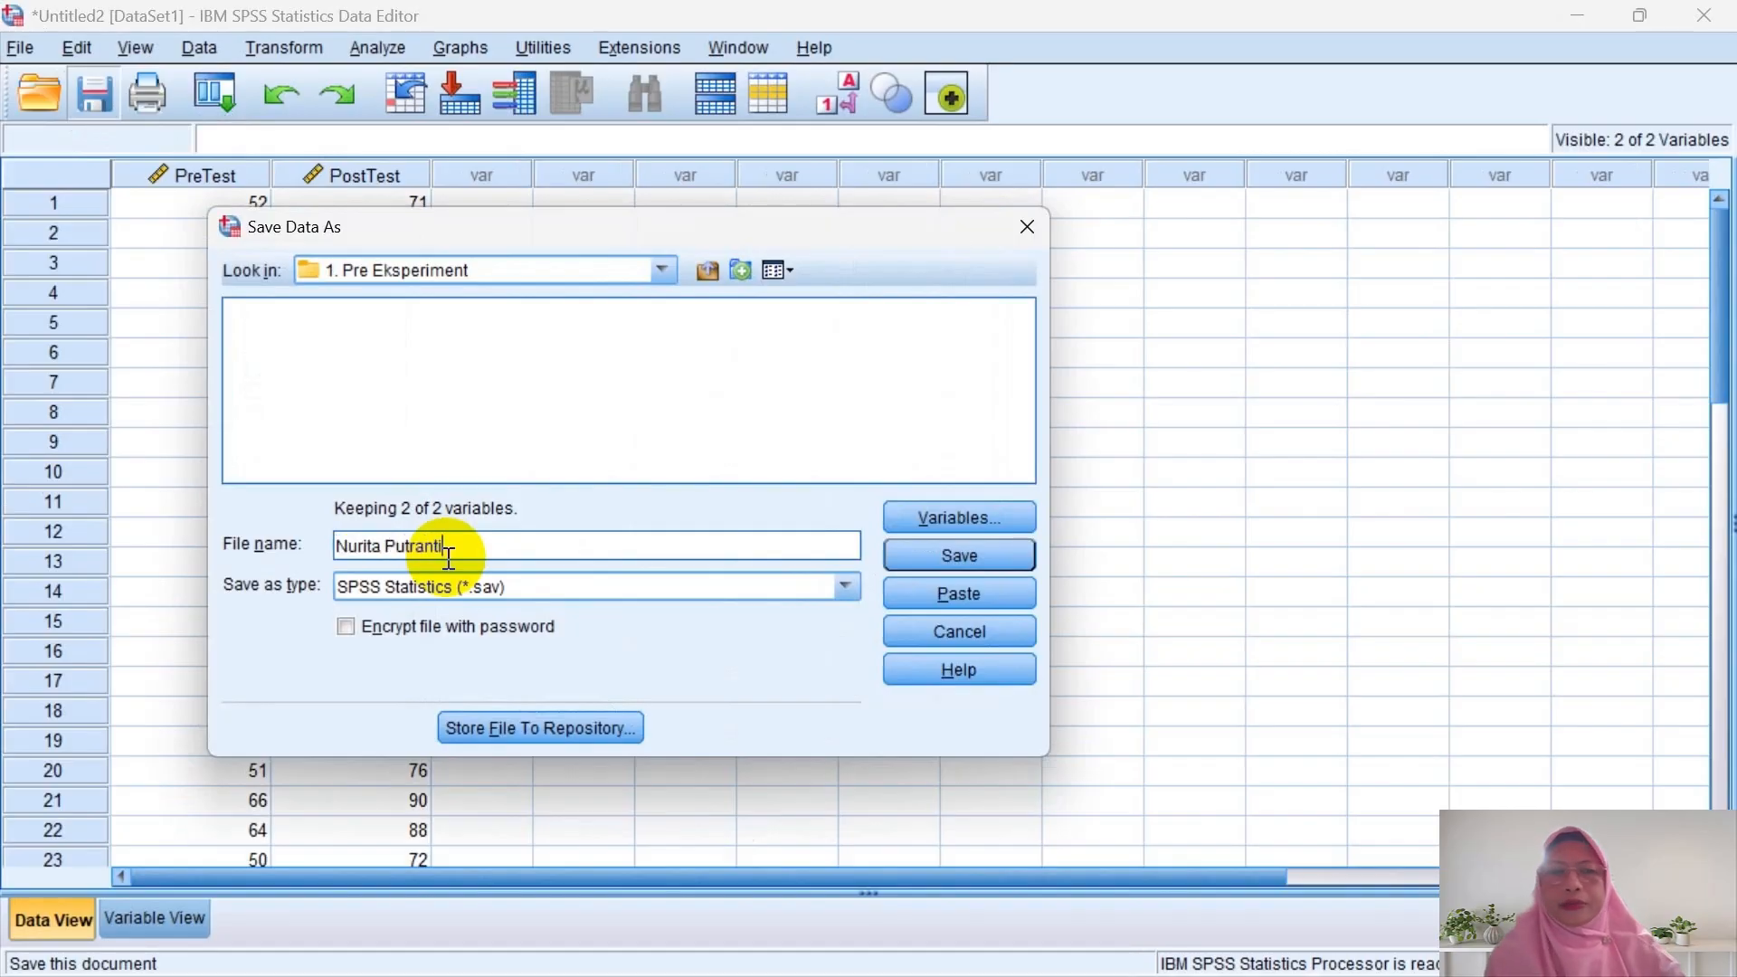
text(-Pre E)
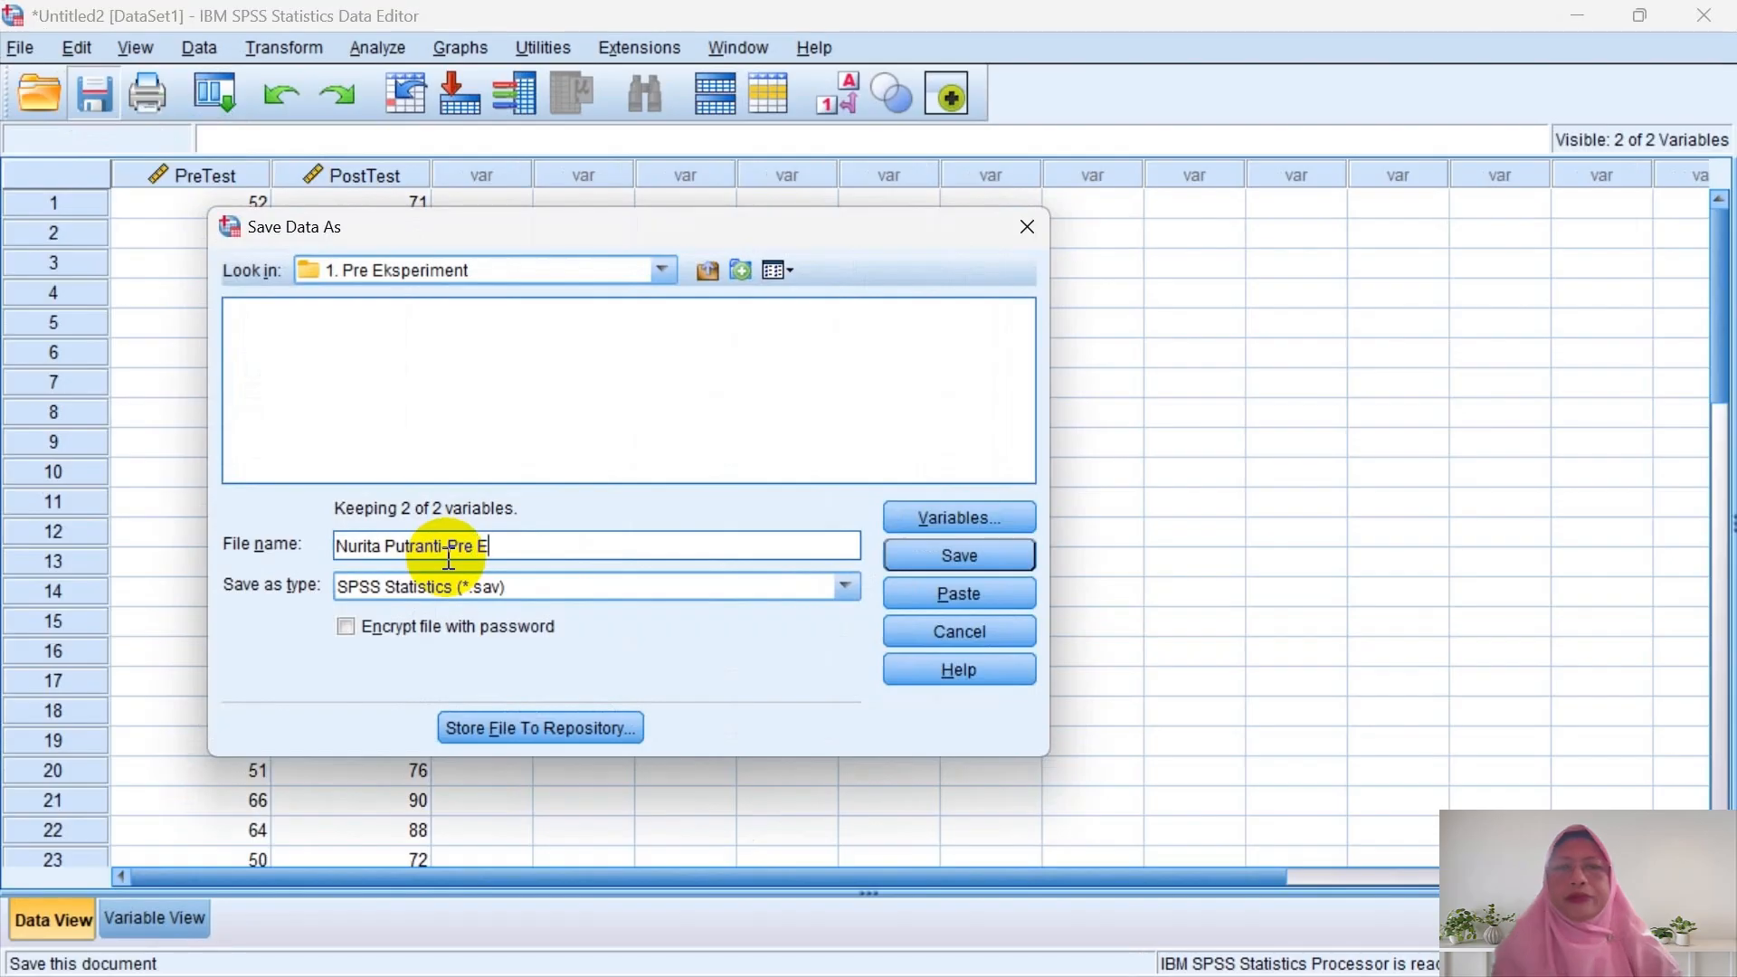
text(ksper)
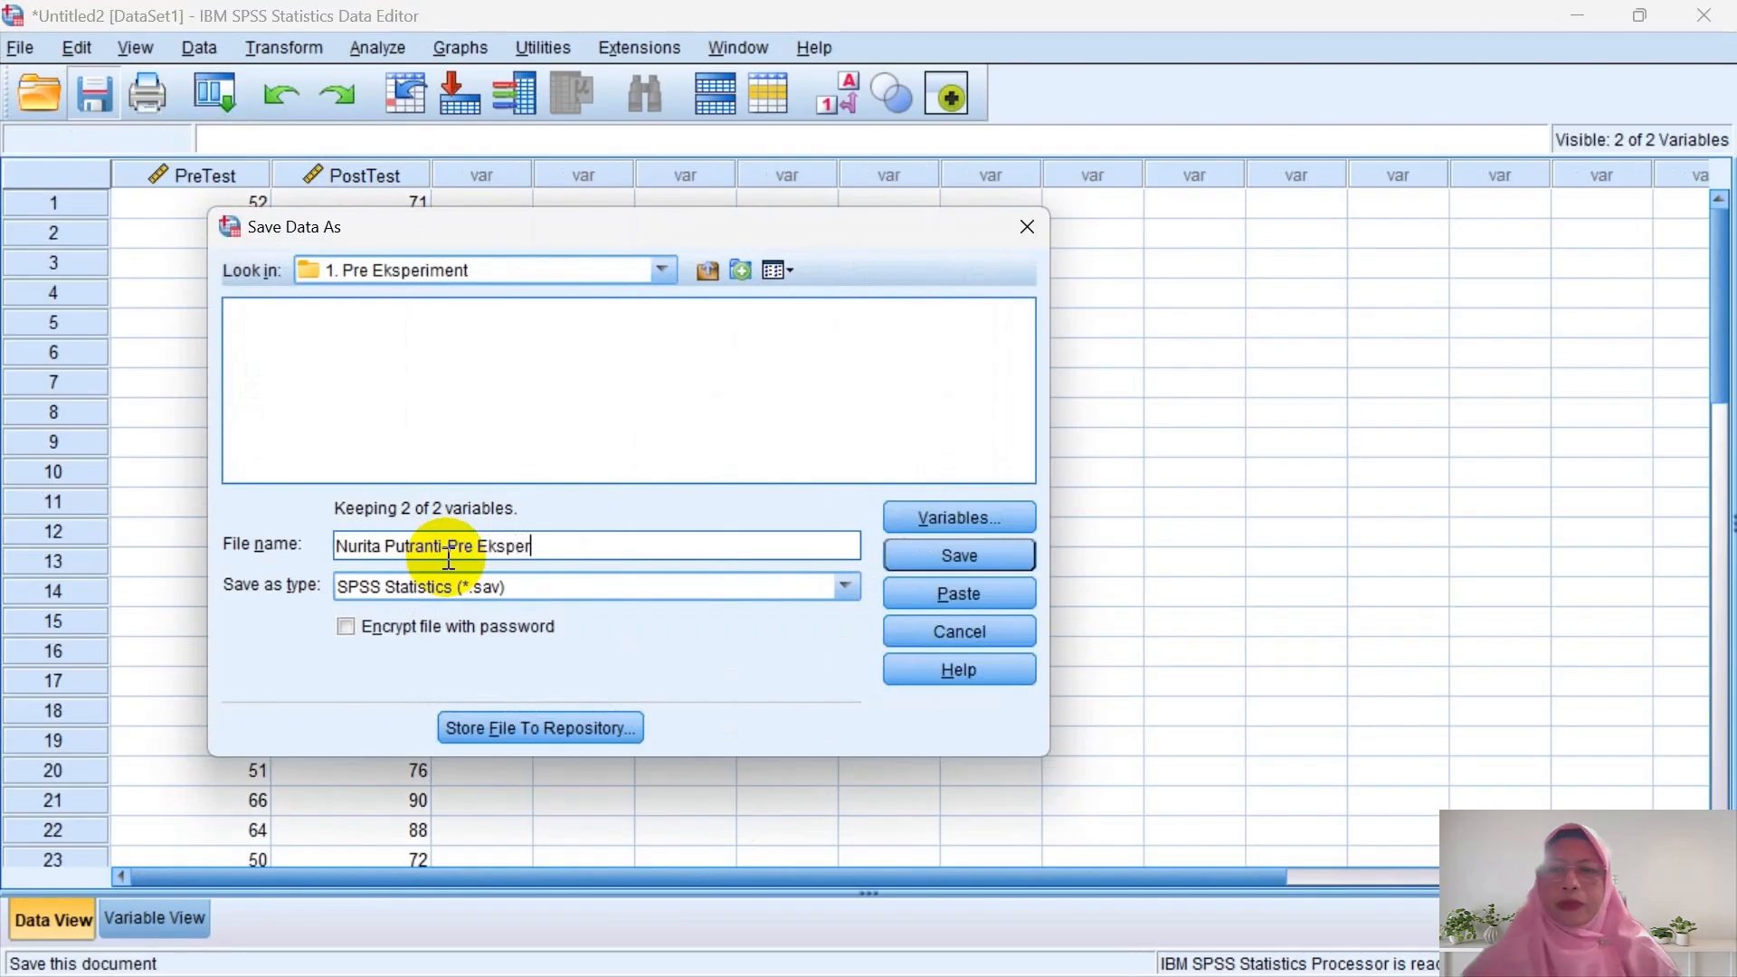
text(imen)
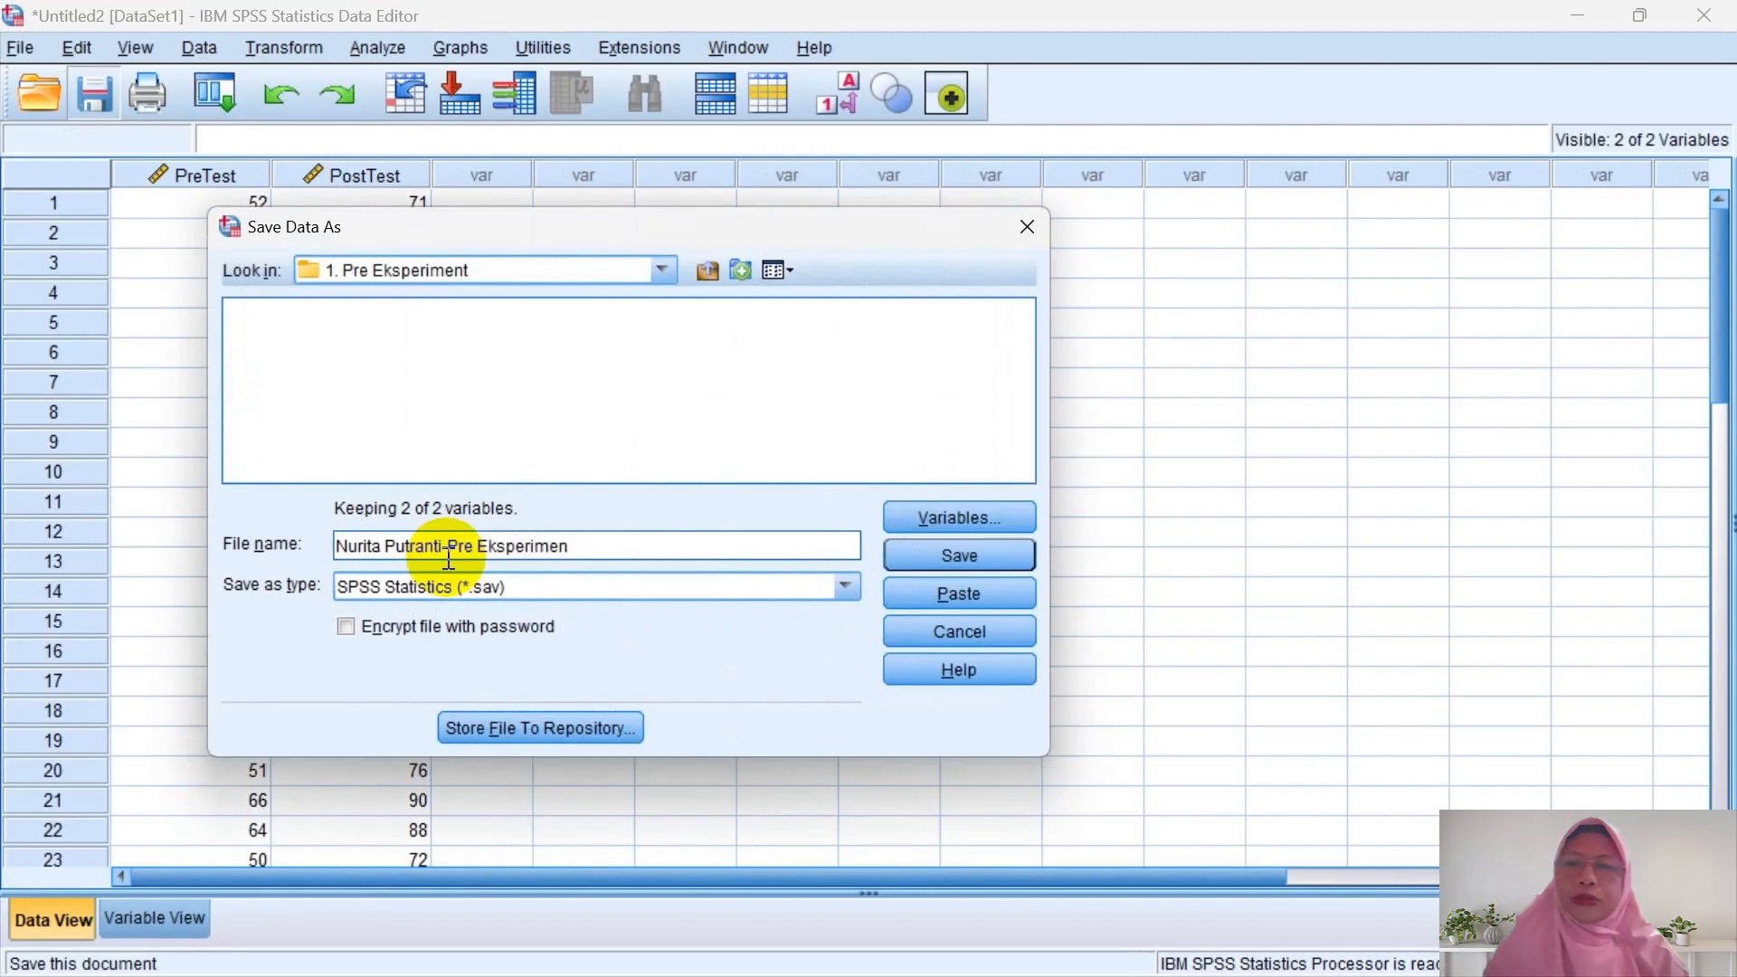
text(-One Gr)
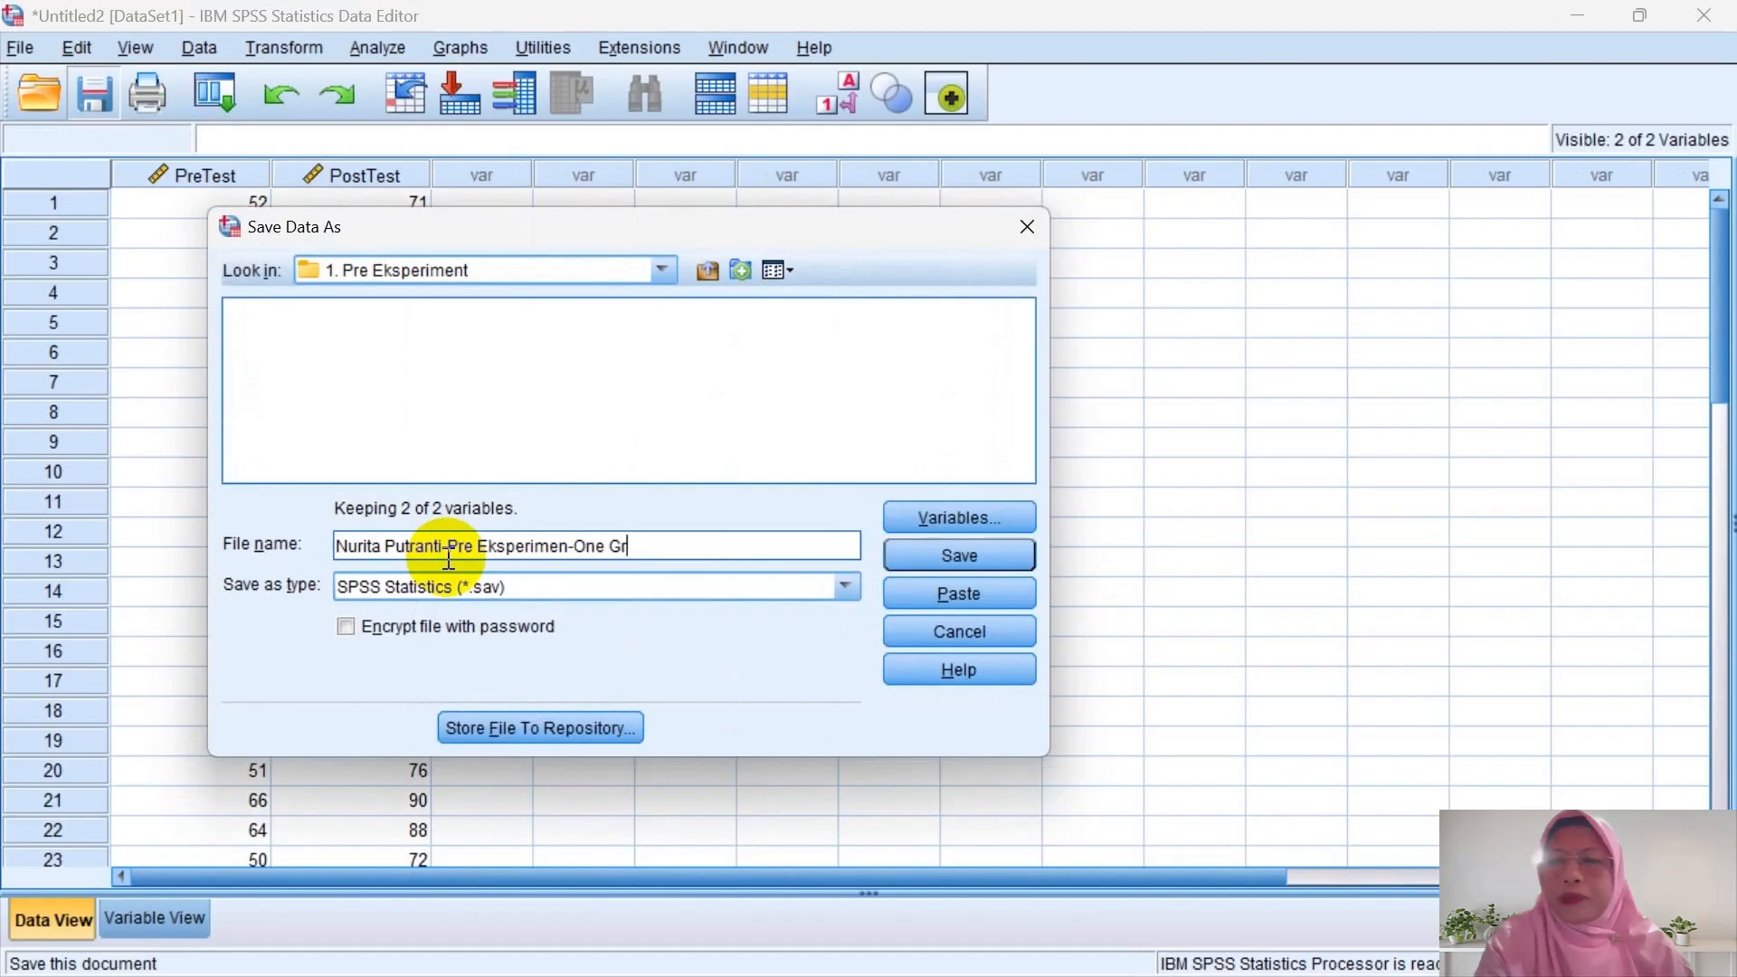
text(oup)
key(Return)
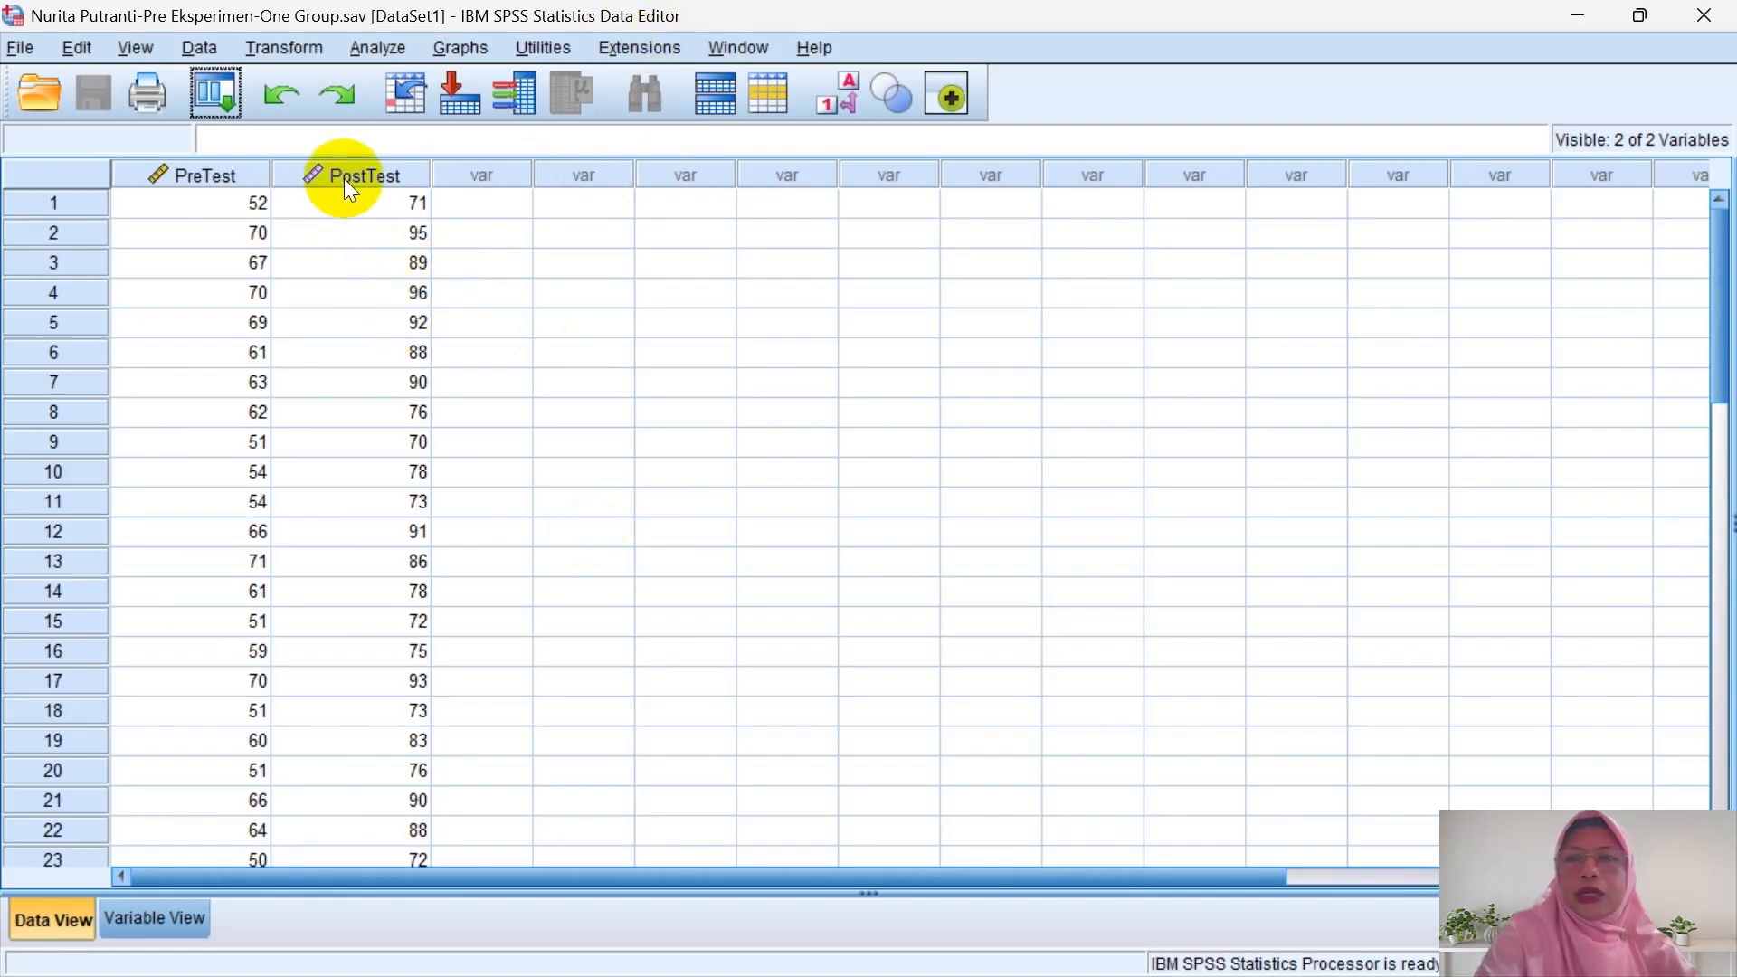
- Run a paired-samples t-test with PreTest as Variable1 and PostTest as Variable2
click(364, 48)
mouse_move(391, 85)
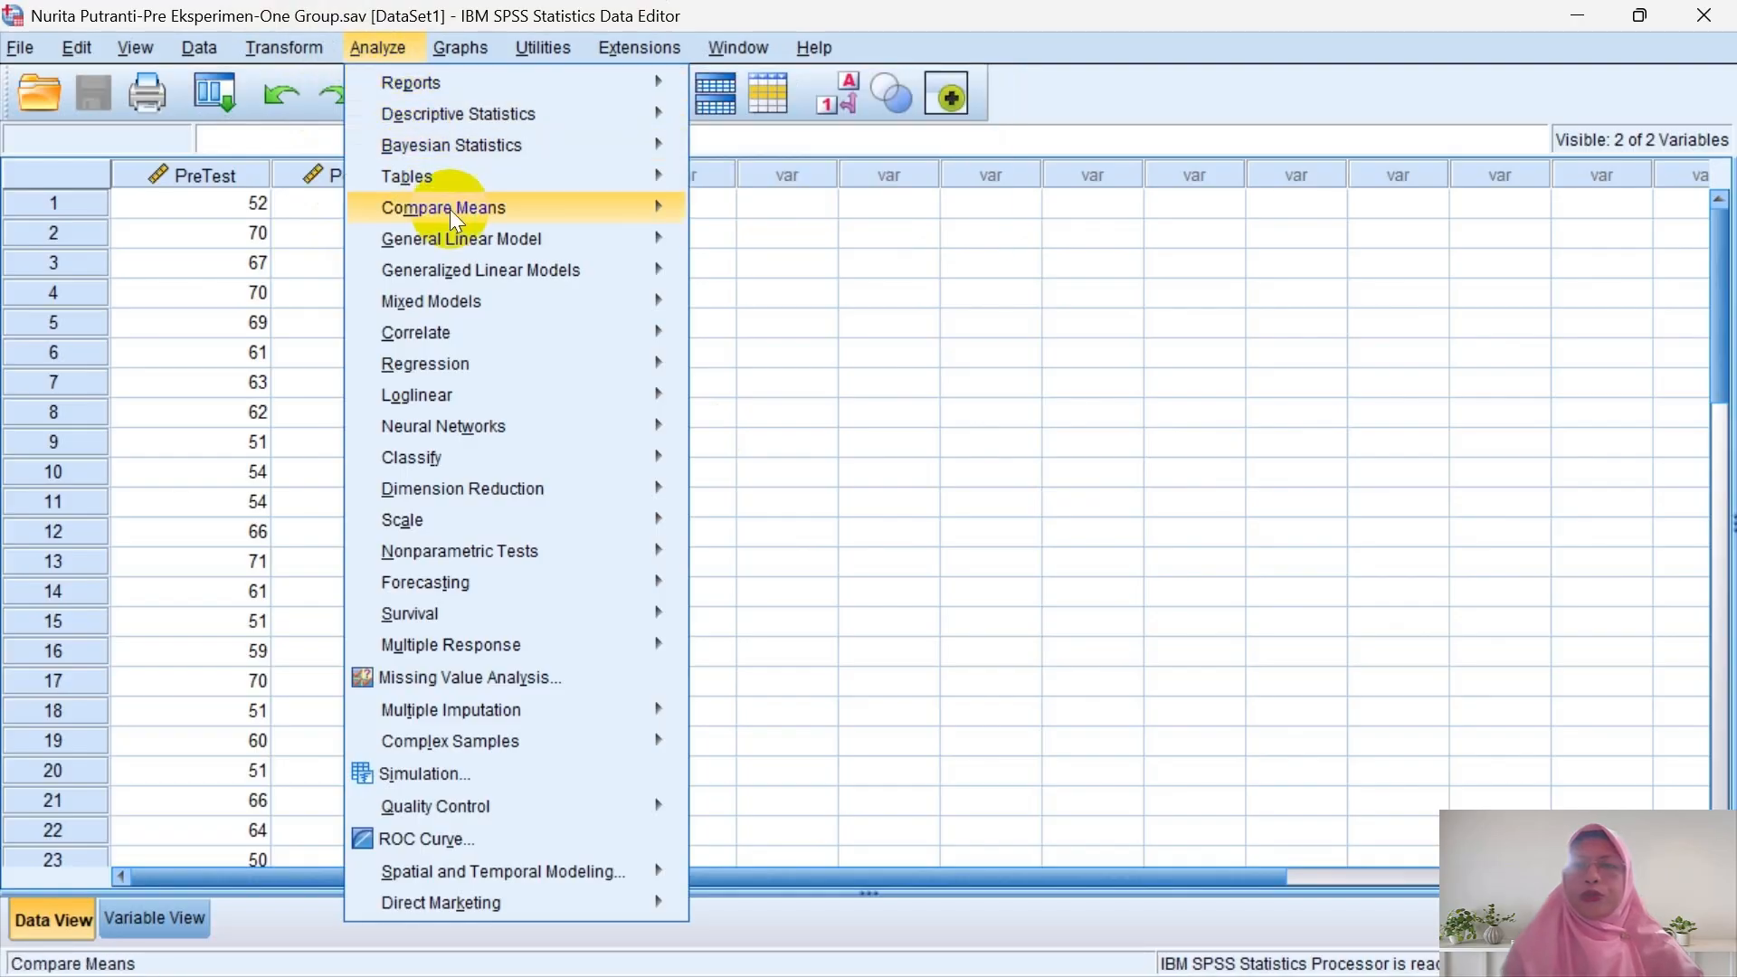
mouse_move(516, 209)
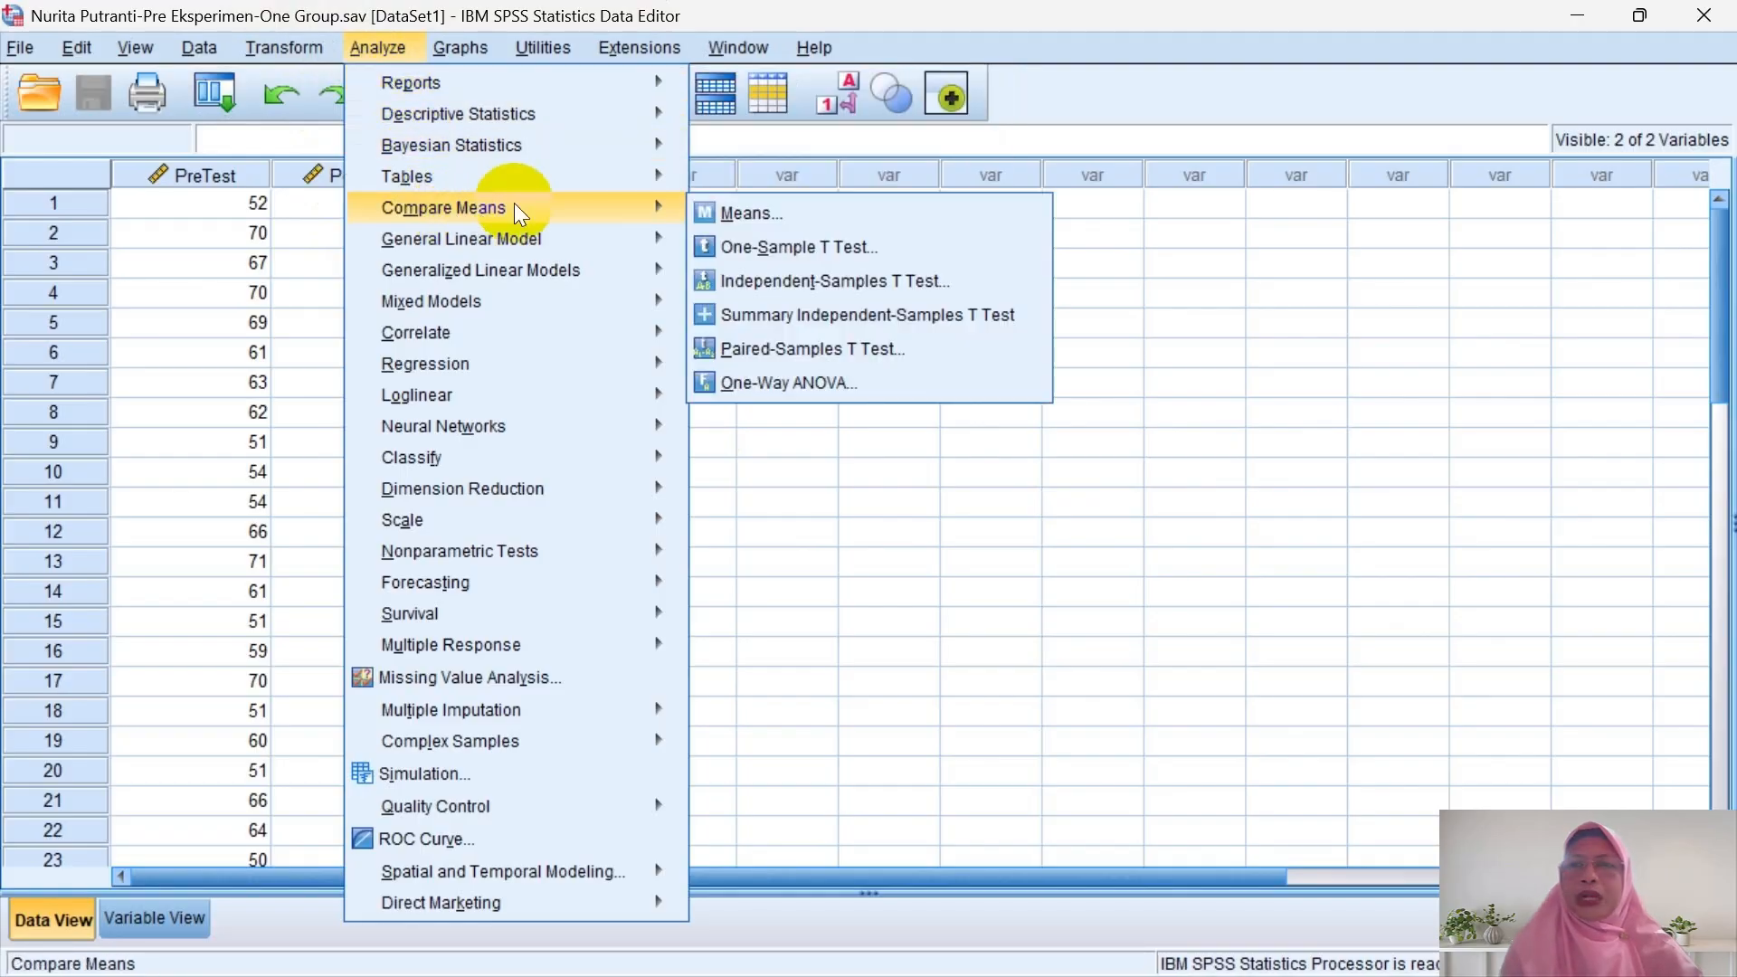
click(819, 349)
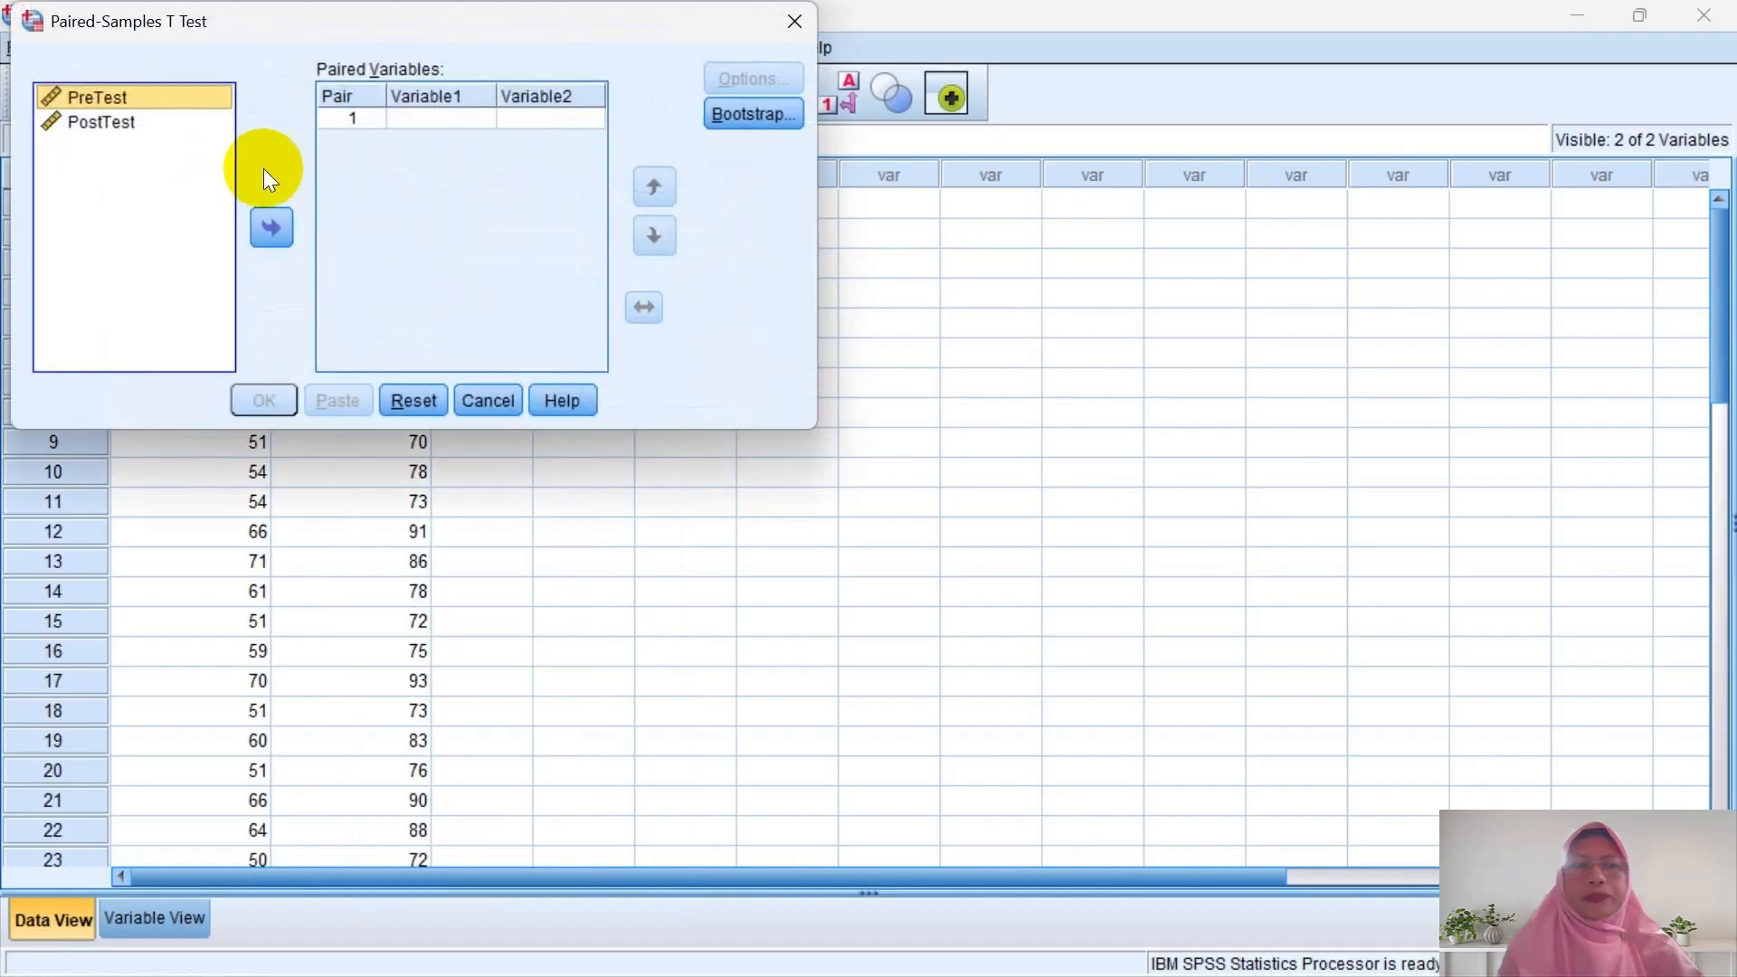
drag(154, 98, 432, 116)
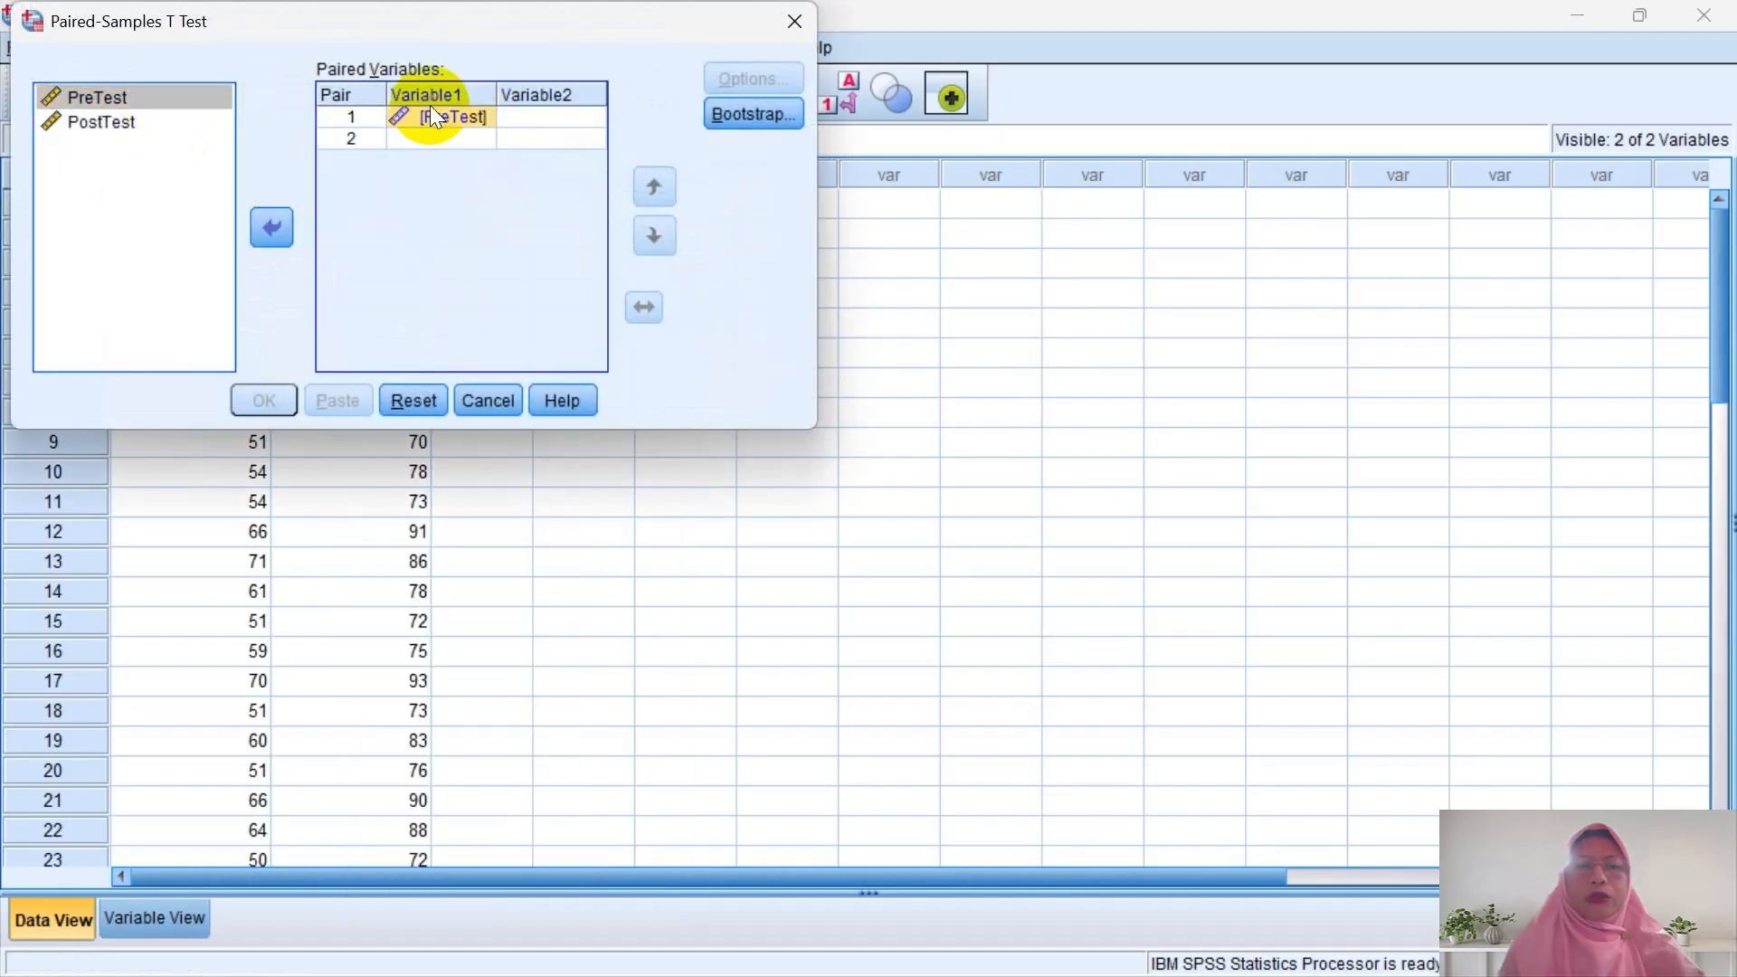
drag(119, 123, 529, 124)
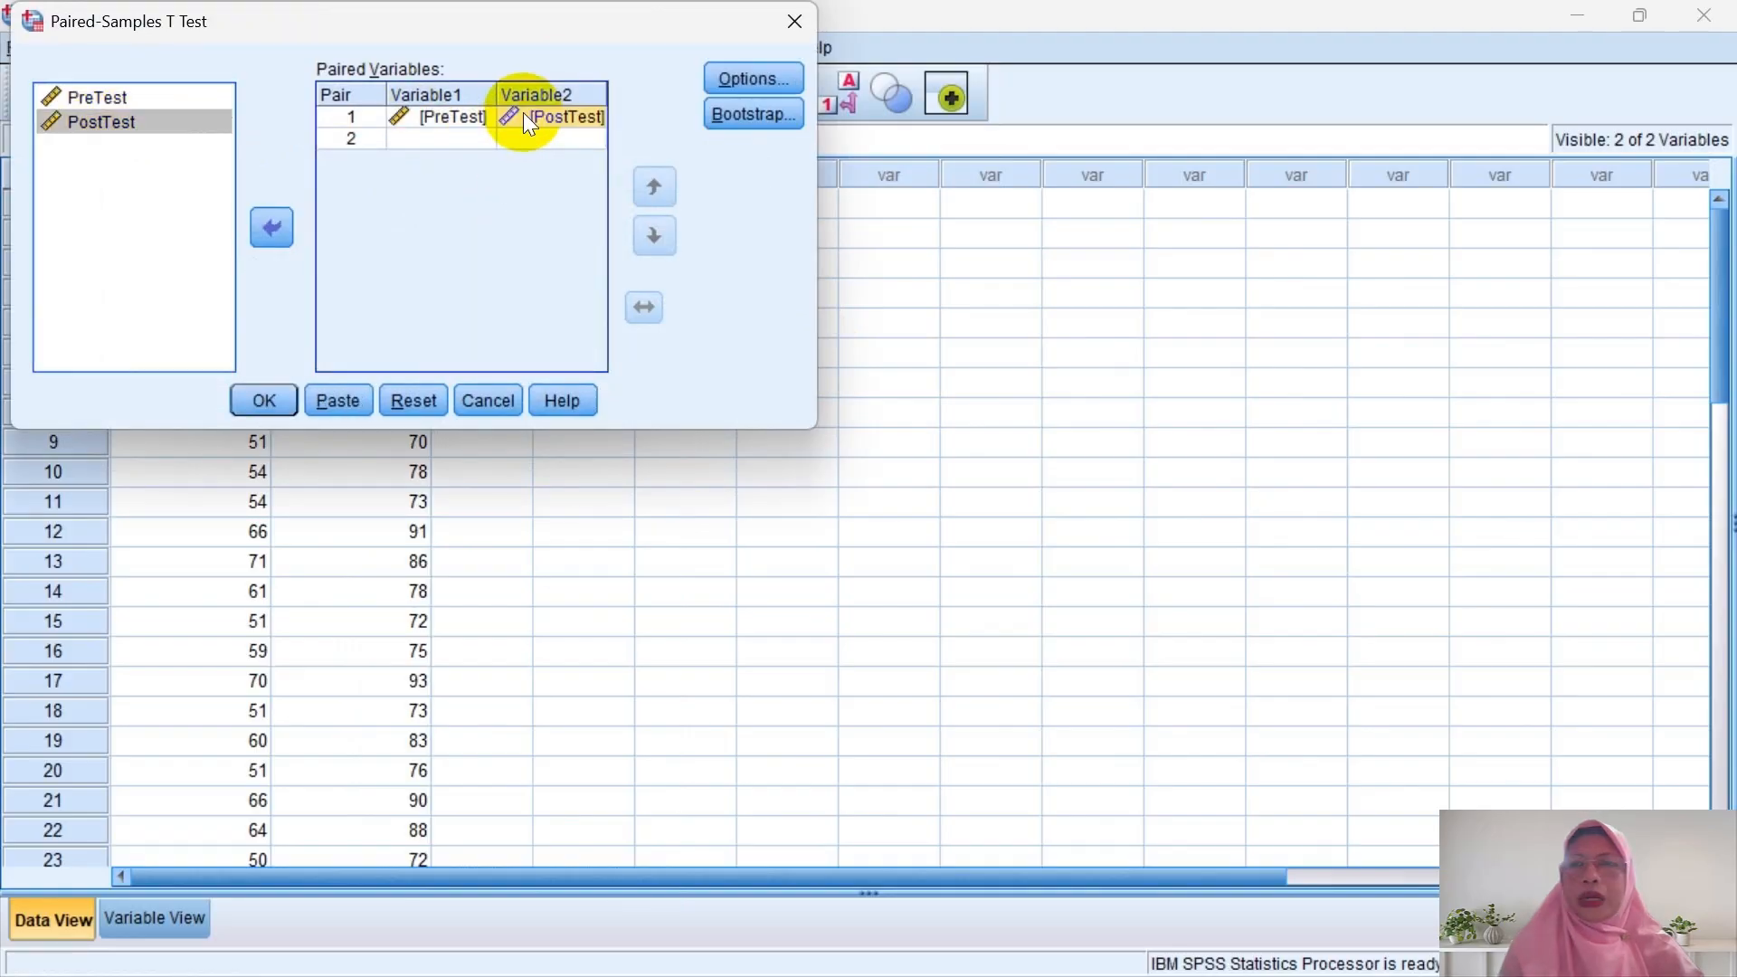
click(271, 389)
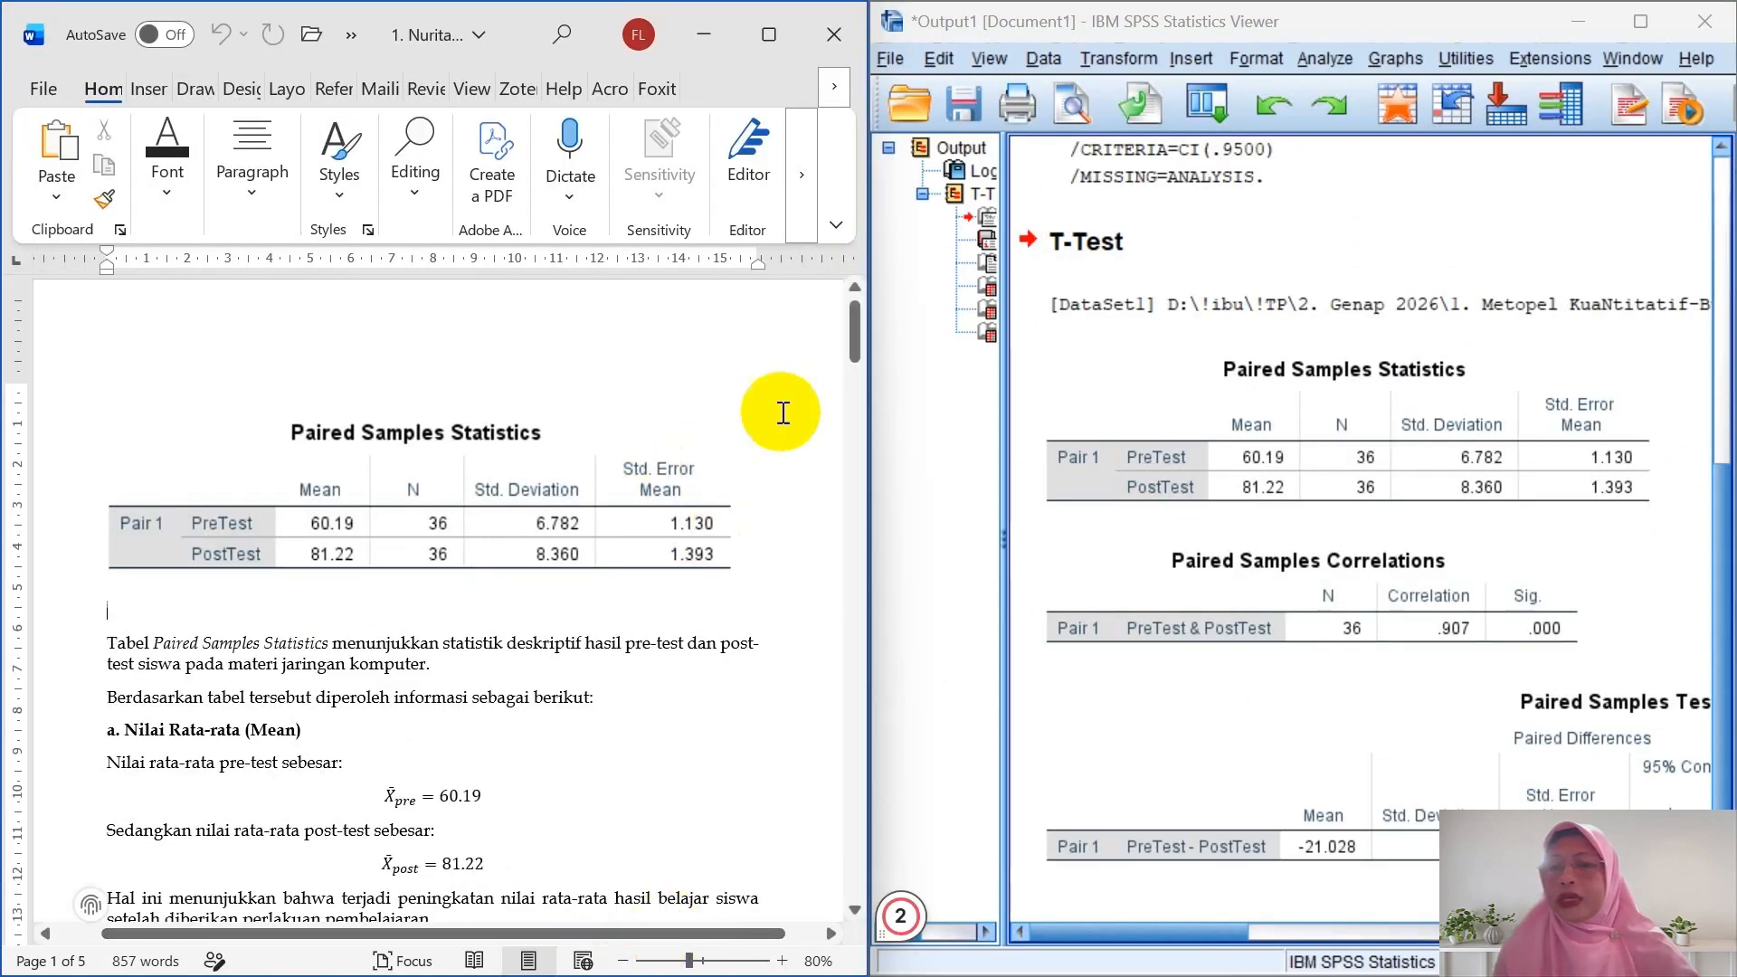
- Scroll the Word report to page 3's Paired Samples Correlations analysis (N = 36, r = 0.907)
drag(856, 348, 860, 431)
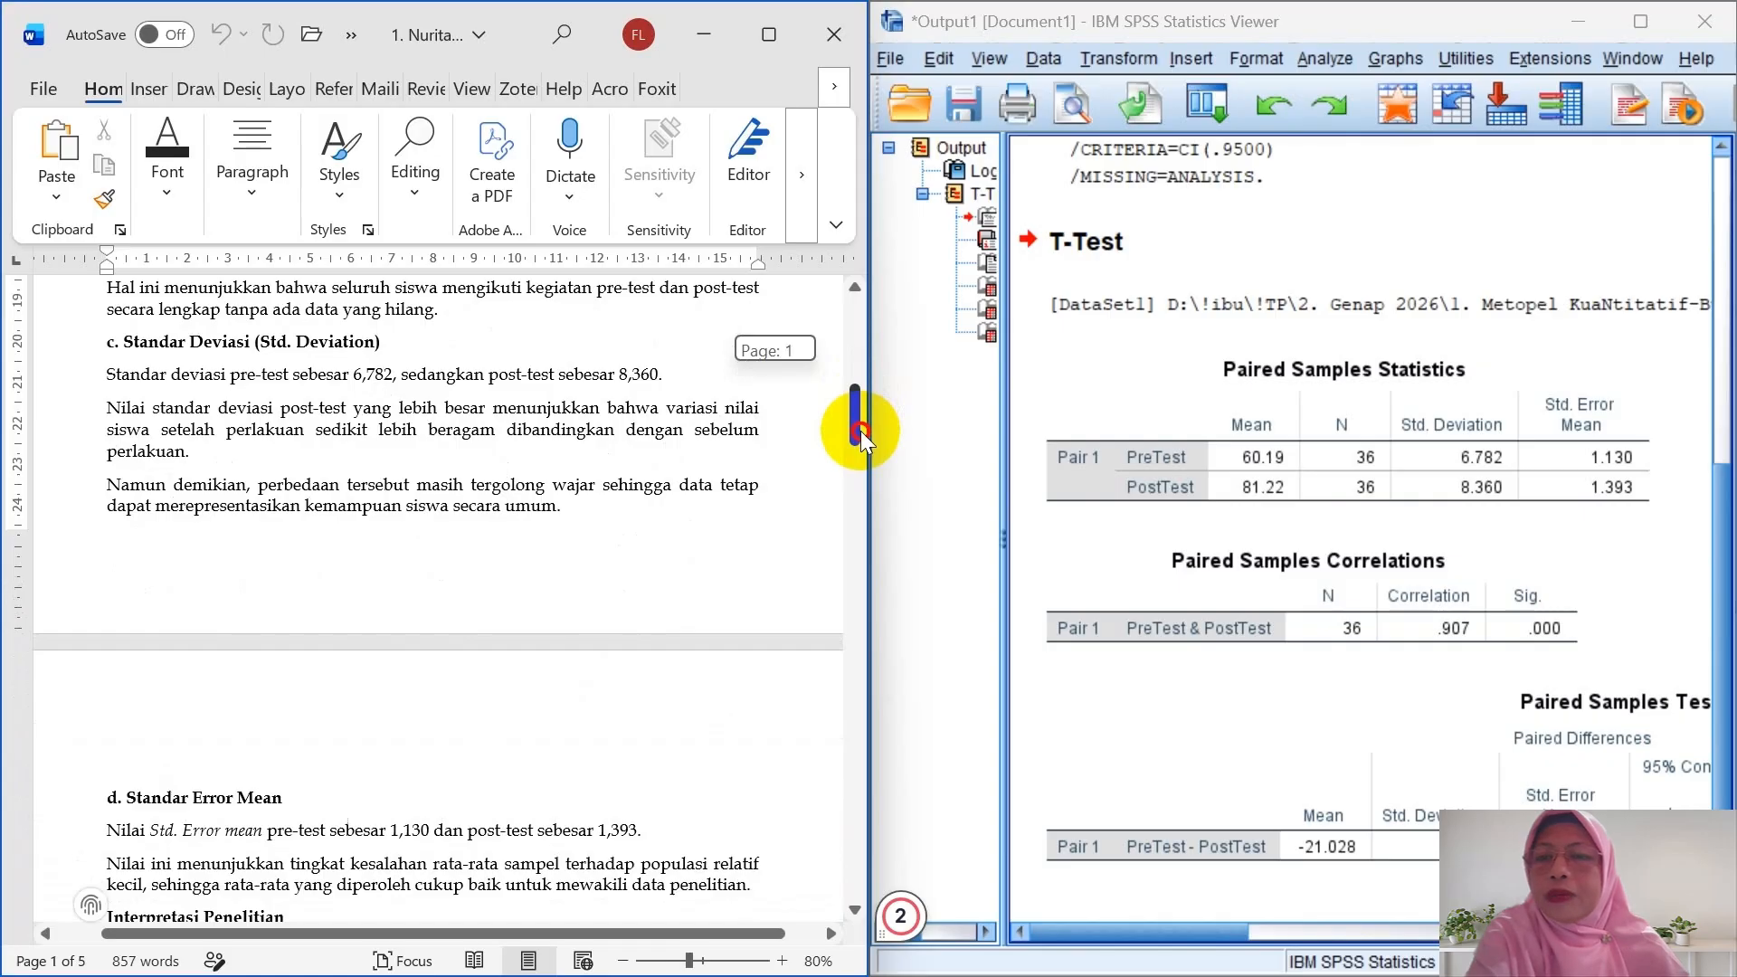
drag(860, 430, 856, 483)
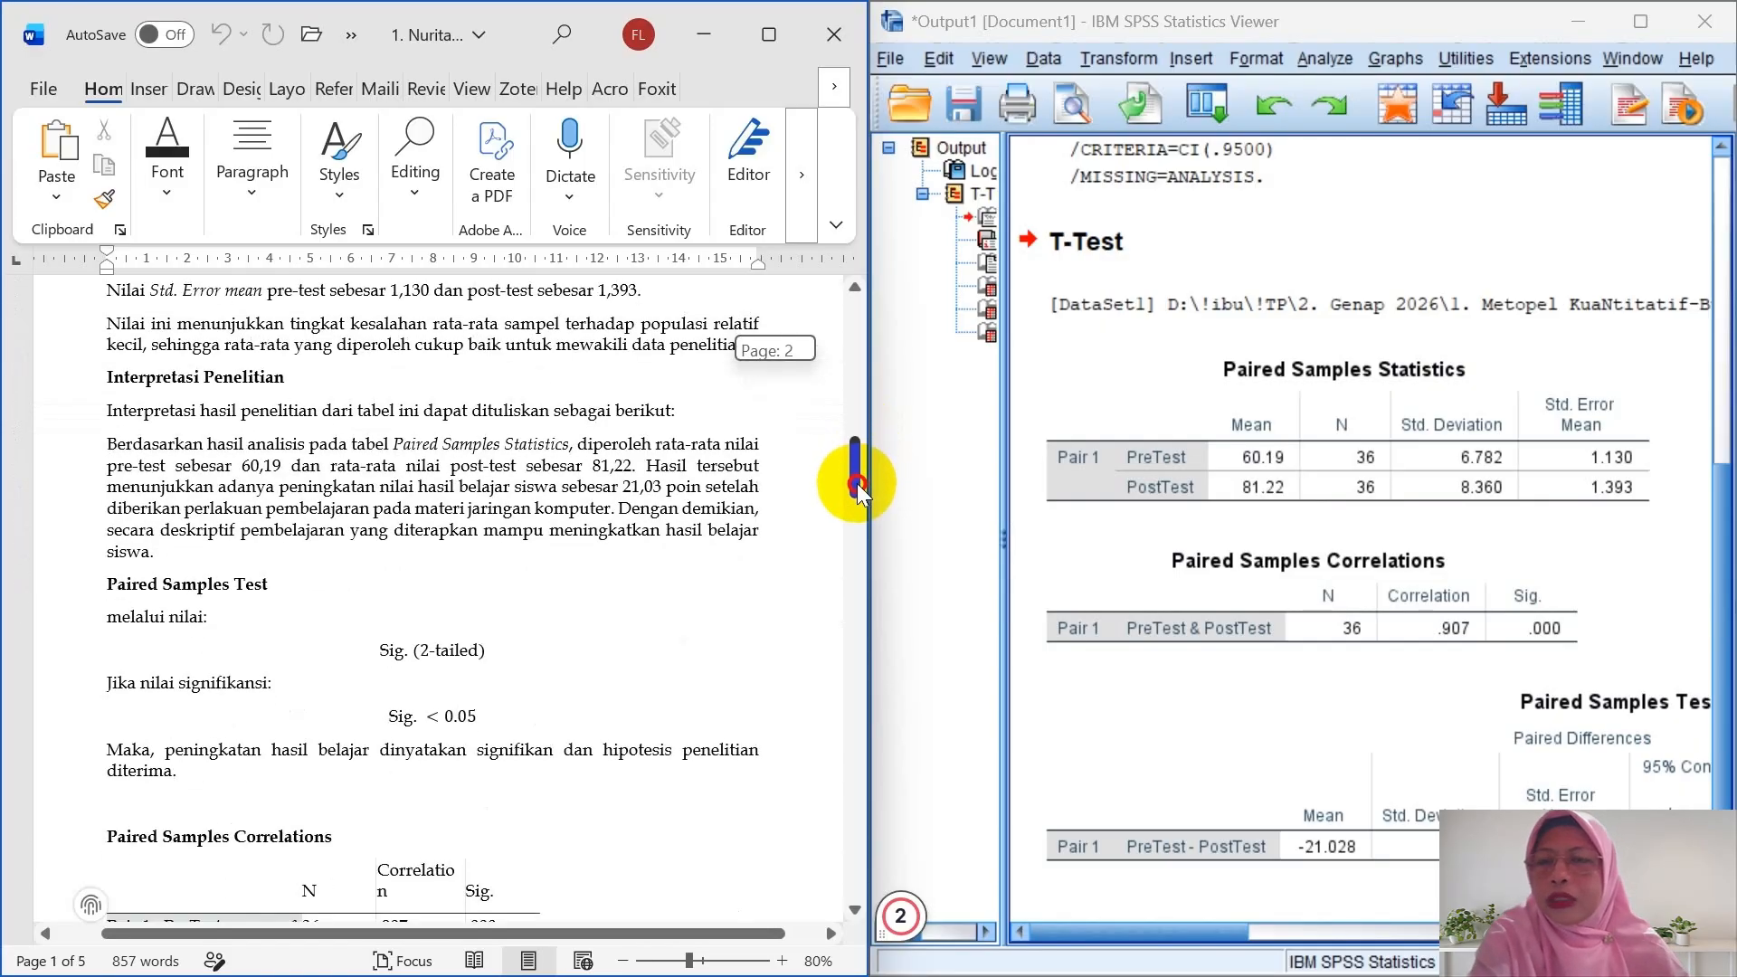
drag(856, 483, 856, 483)
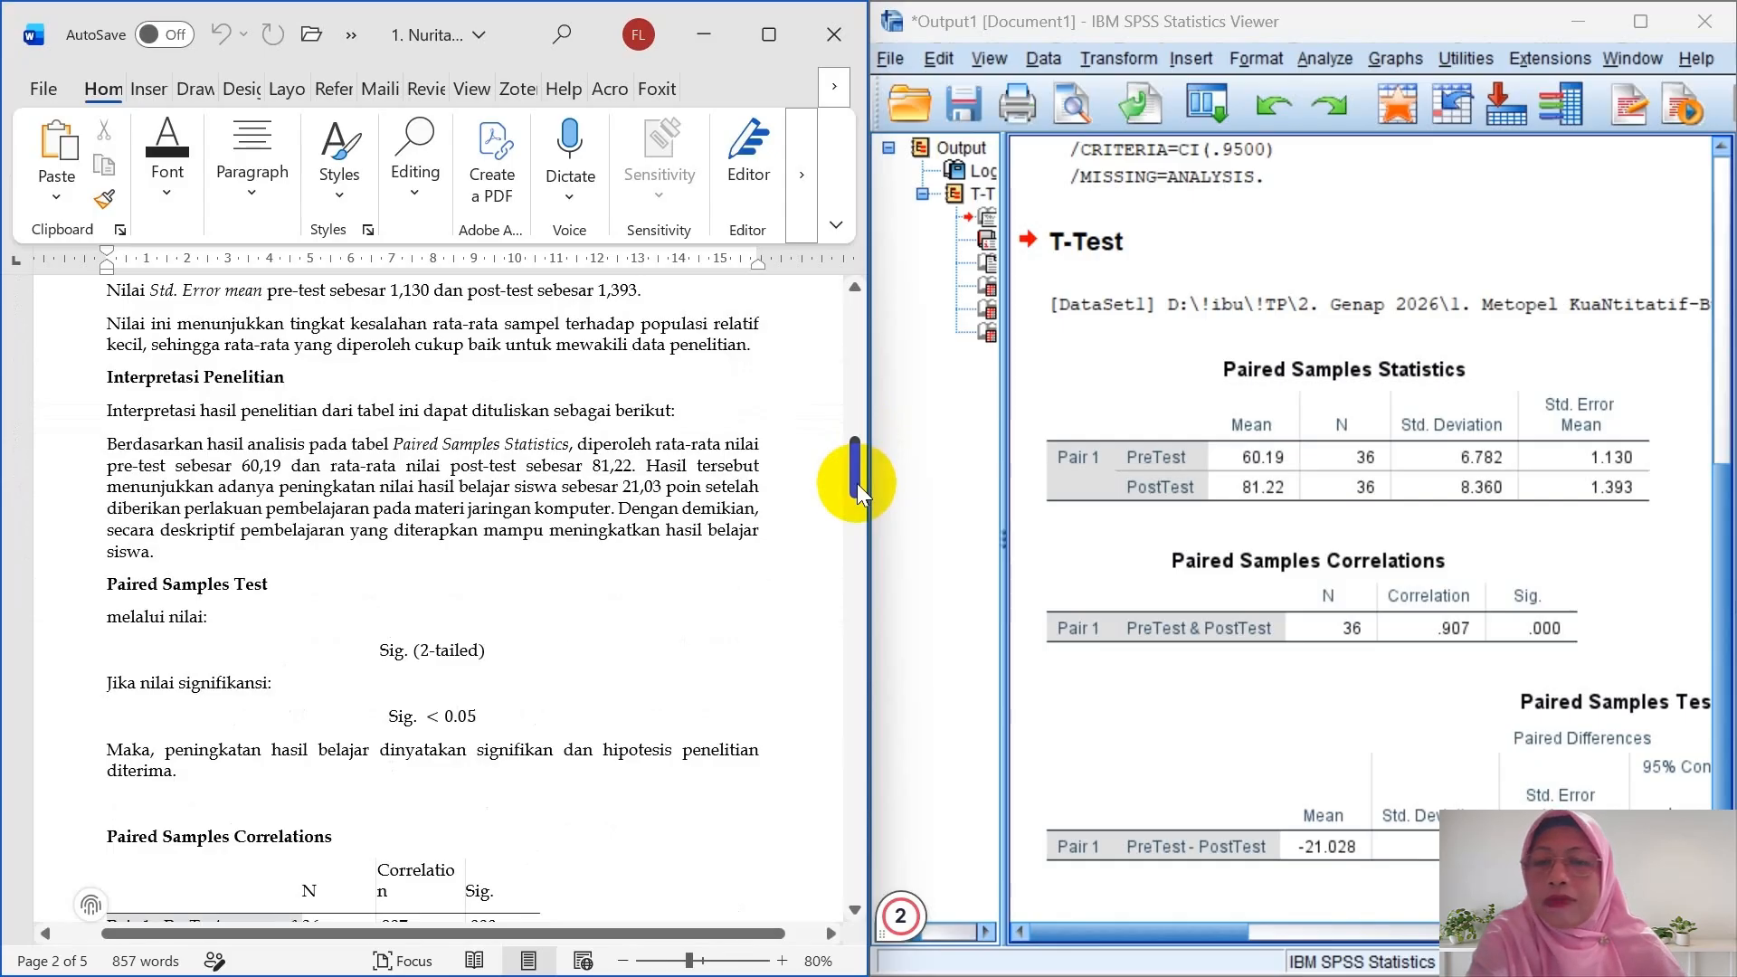
click(856, 483)
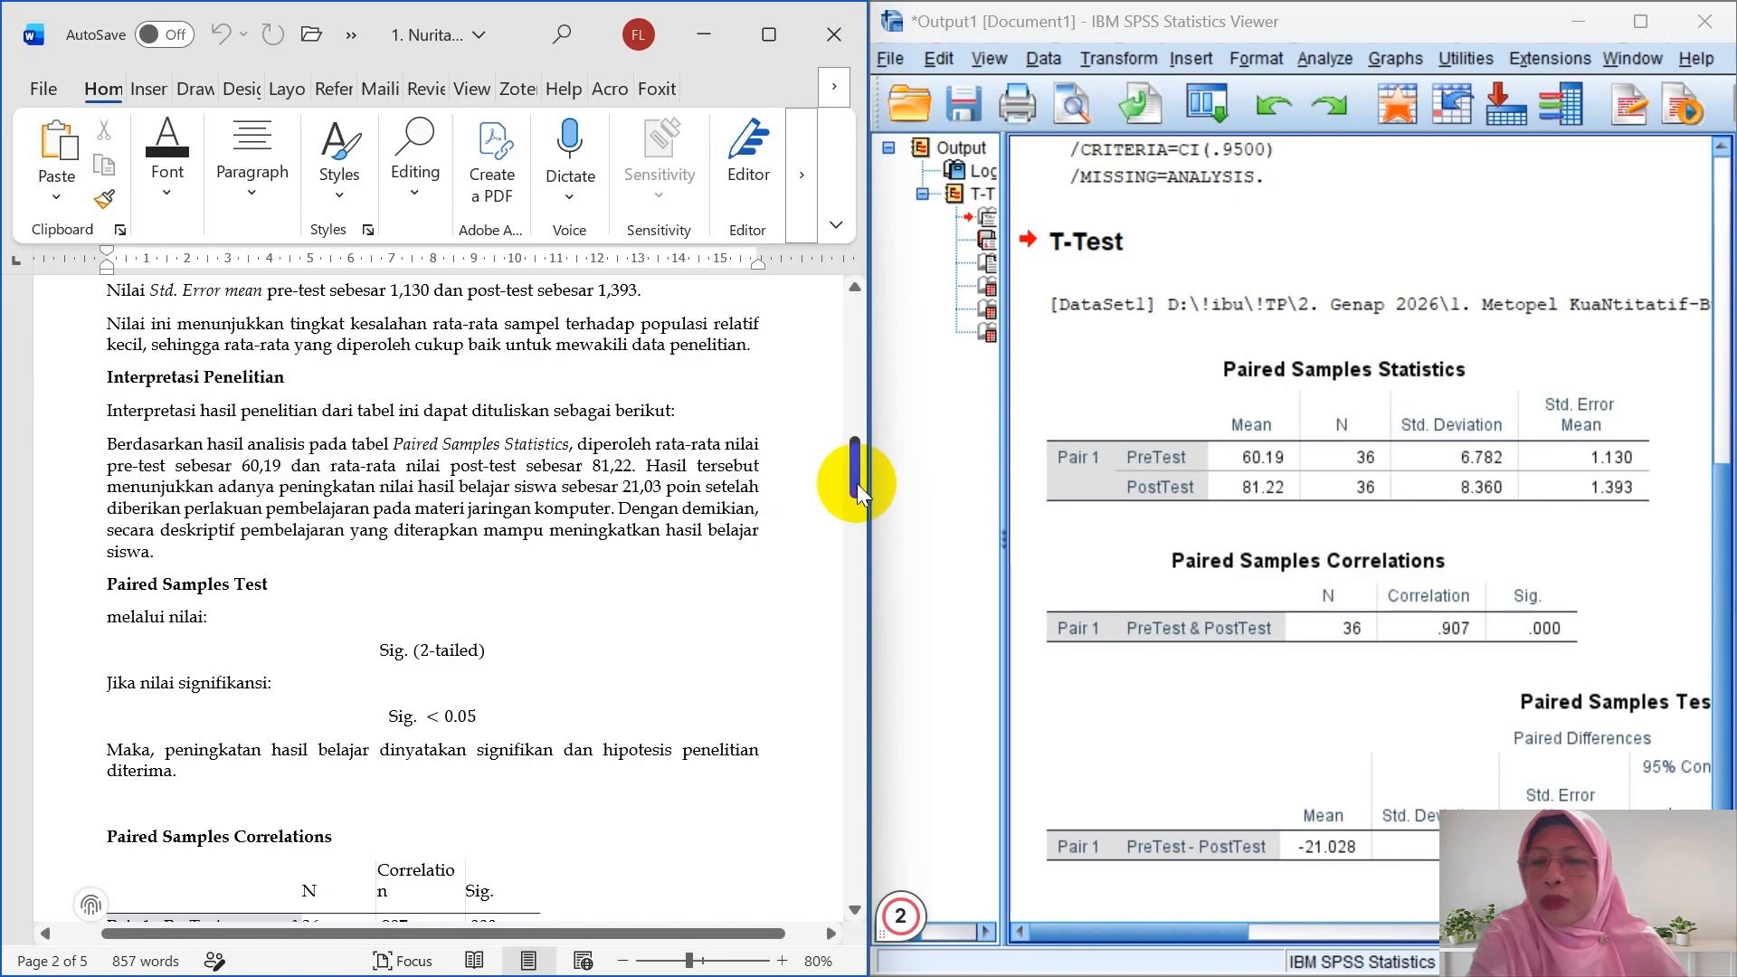
drag(856, 483, 858, 589)
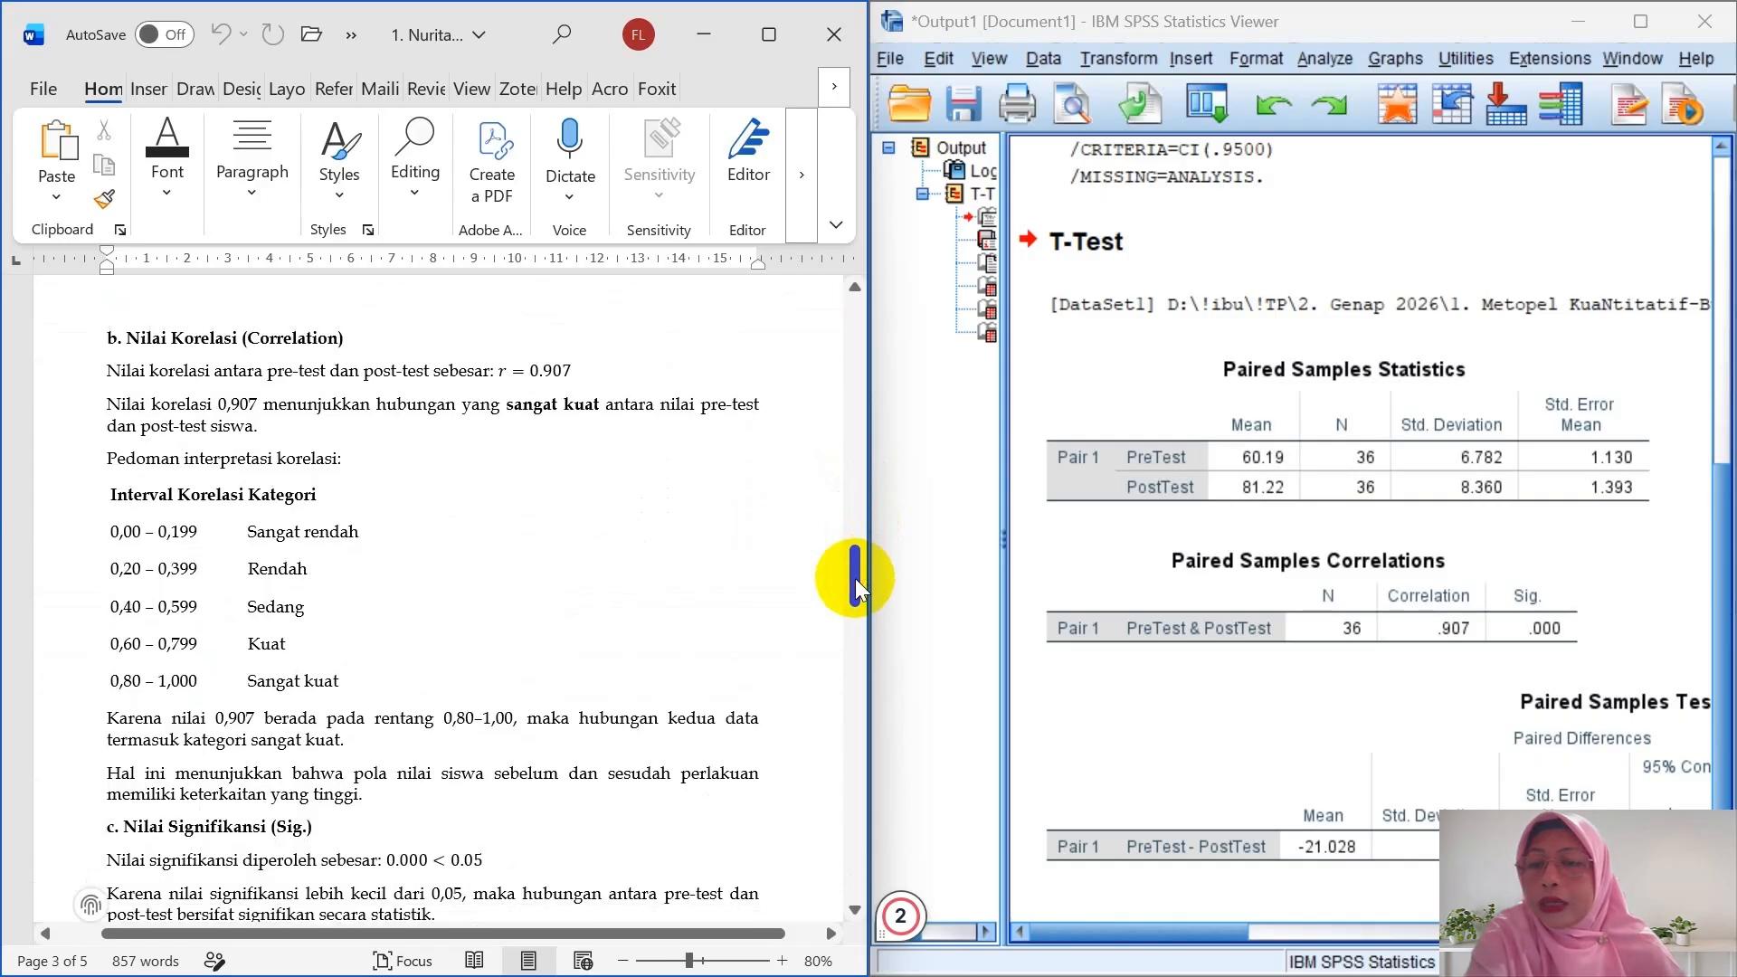
- Scroll further to the page 4 Paired Samples Test table (mean difference −21.028, SD 3.605)
drag(857, 588, 859, 635)
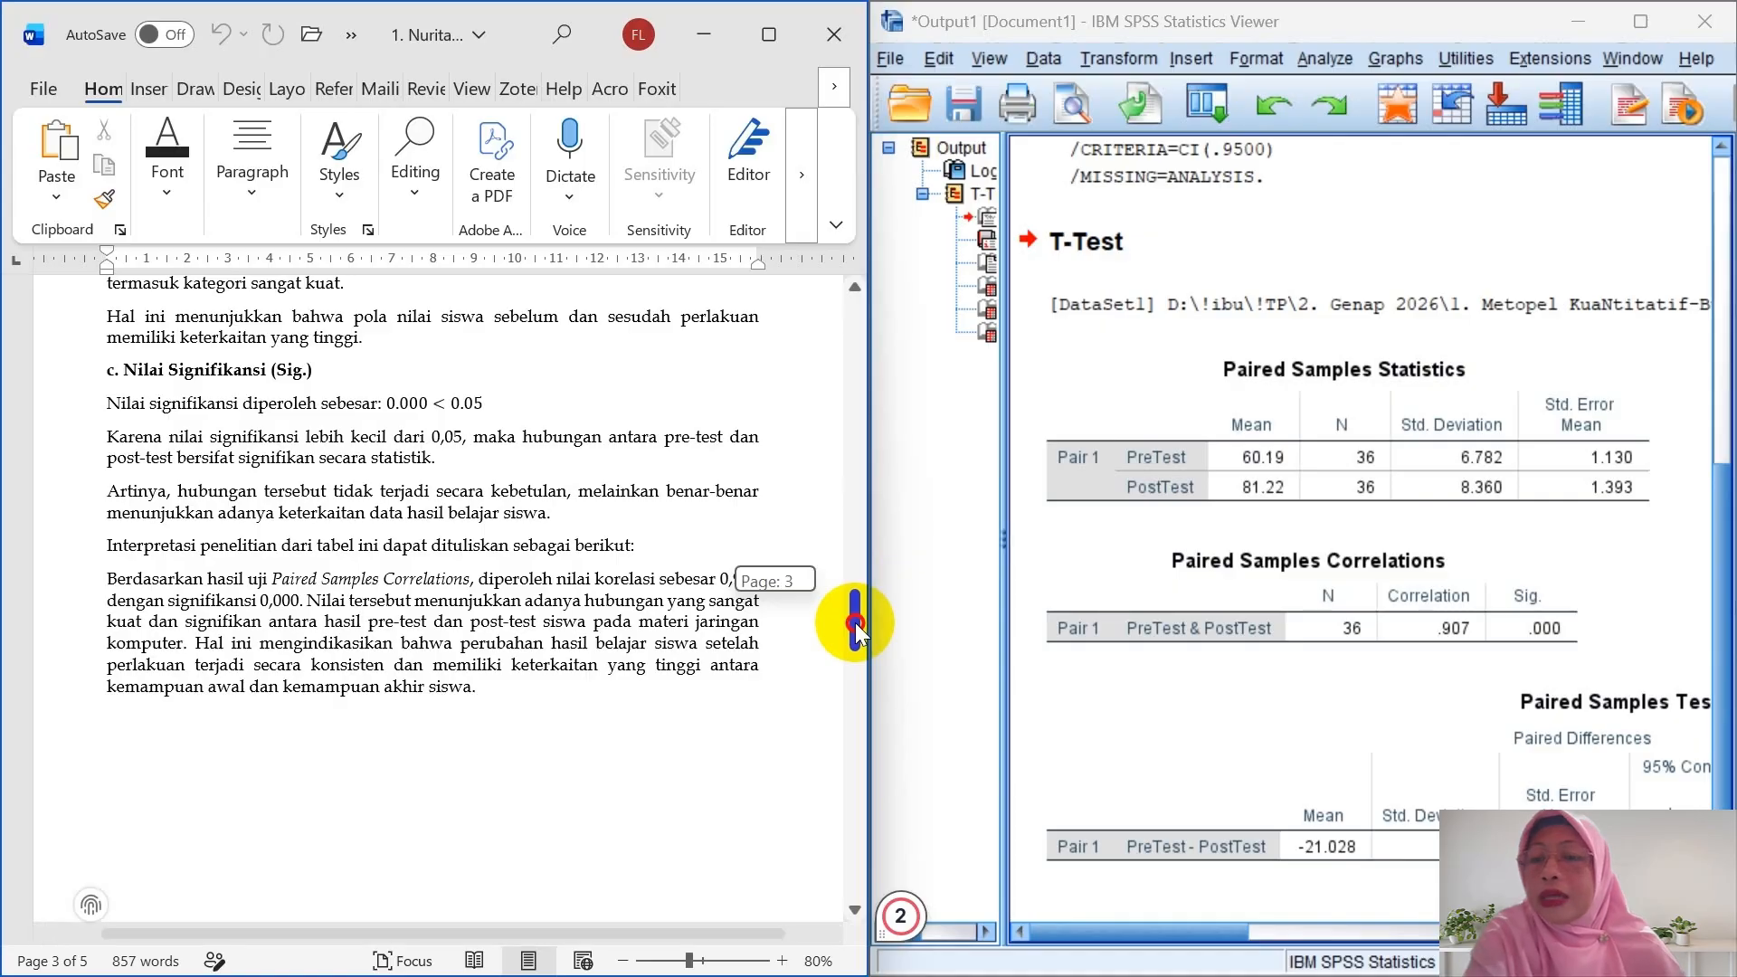
drag(856, 630, 858, 641)
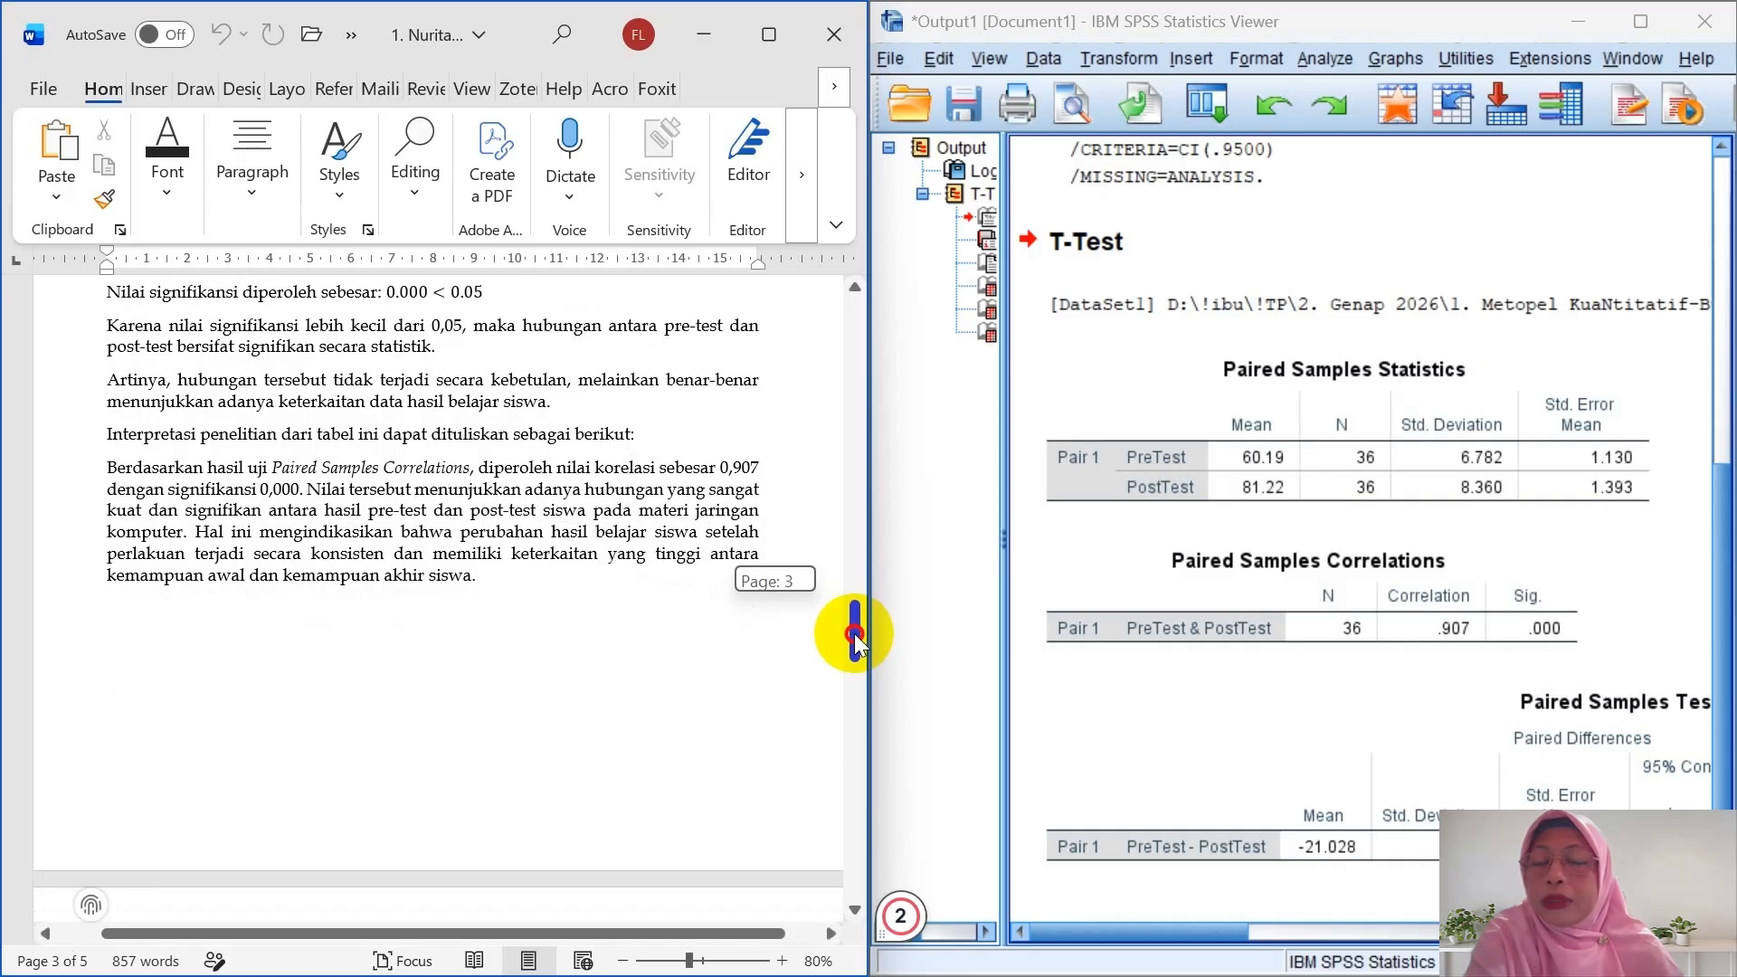
drag(856, 641, 854, 702)
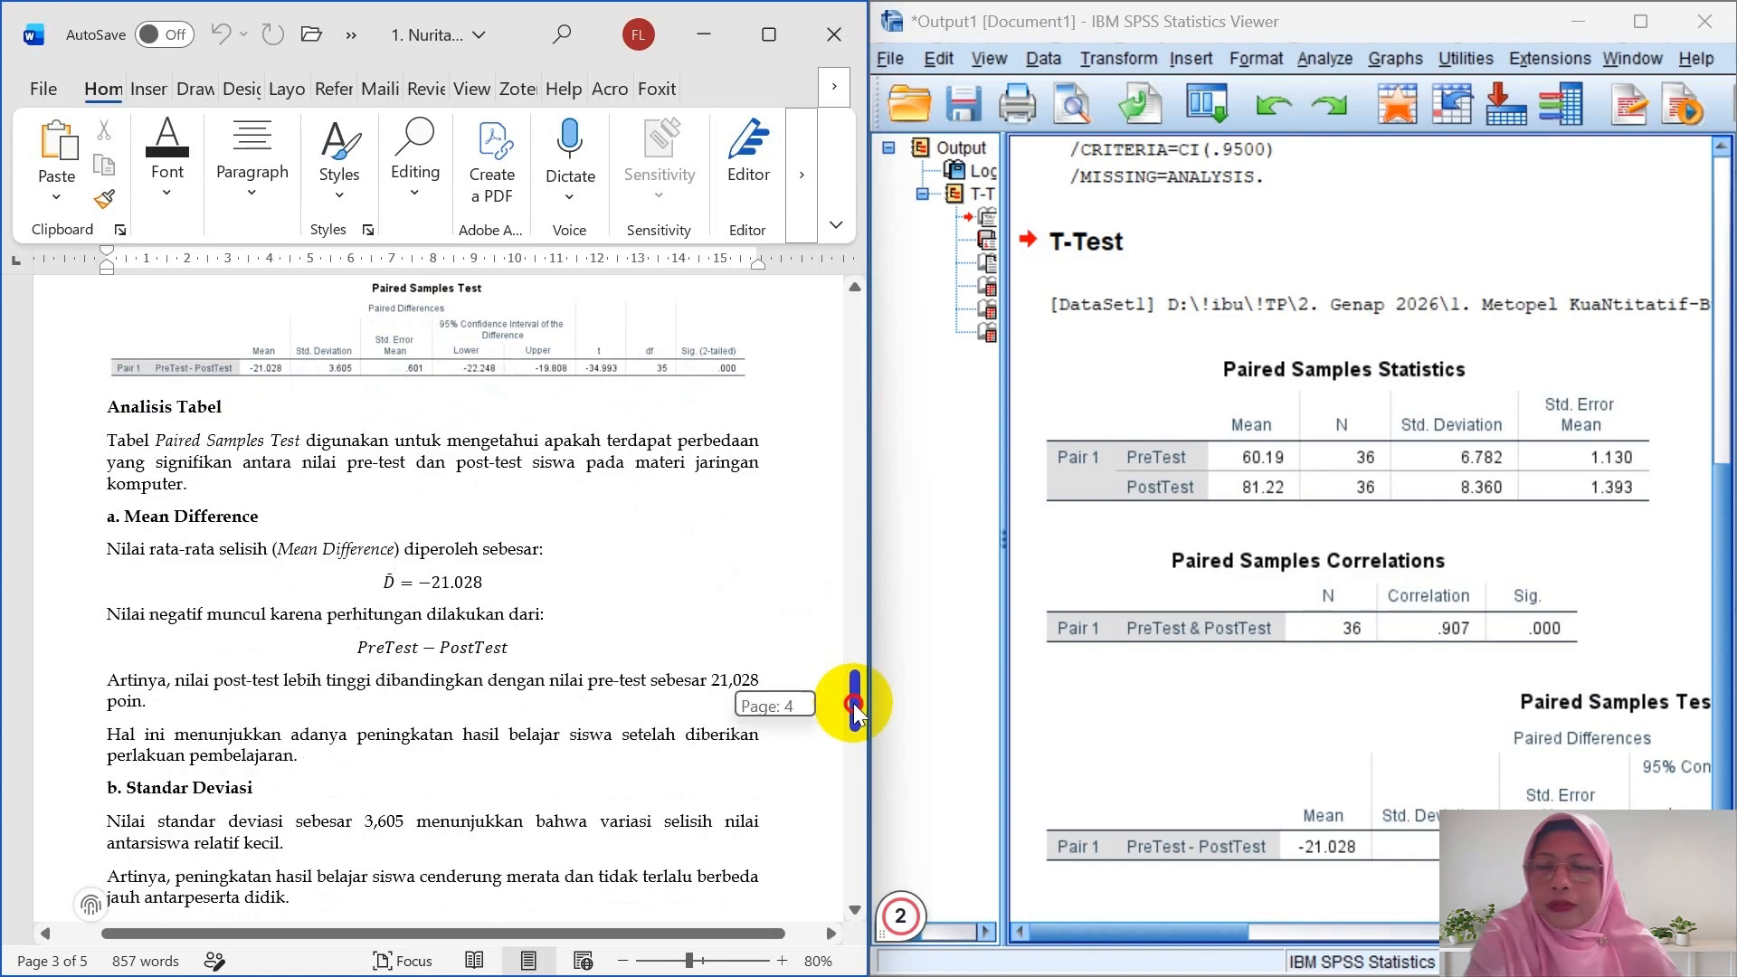
- Scroll the Word report down to the Keputusan Penelitian section stating H0 is rejected
drag(854, 703, 850, 748)
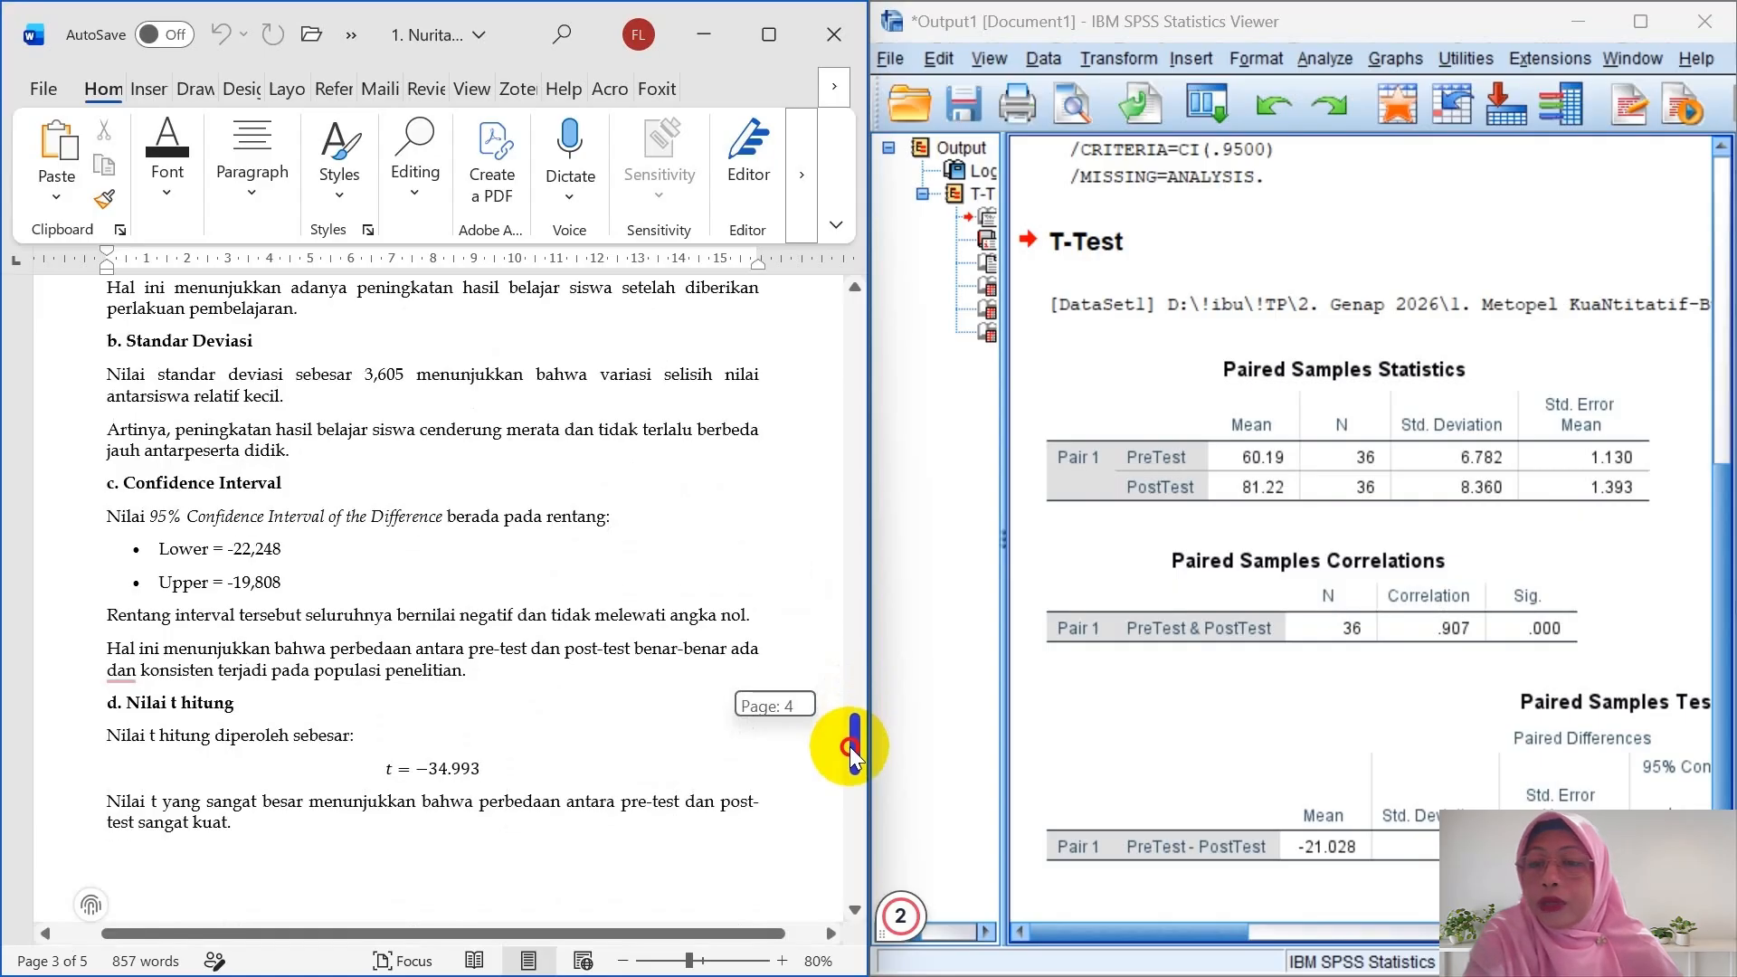
drag(850, 746, 844, 769)
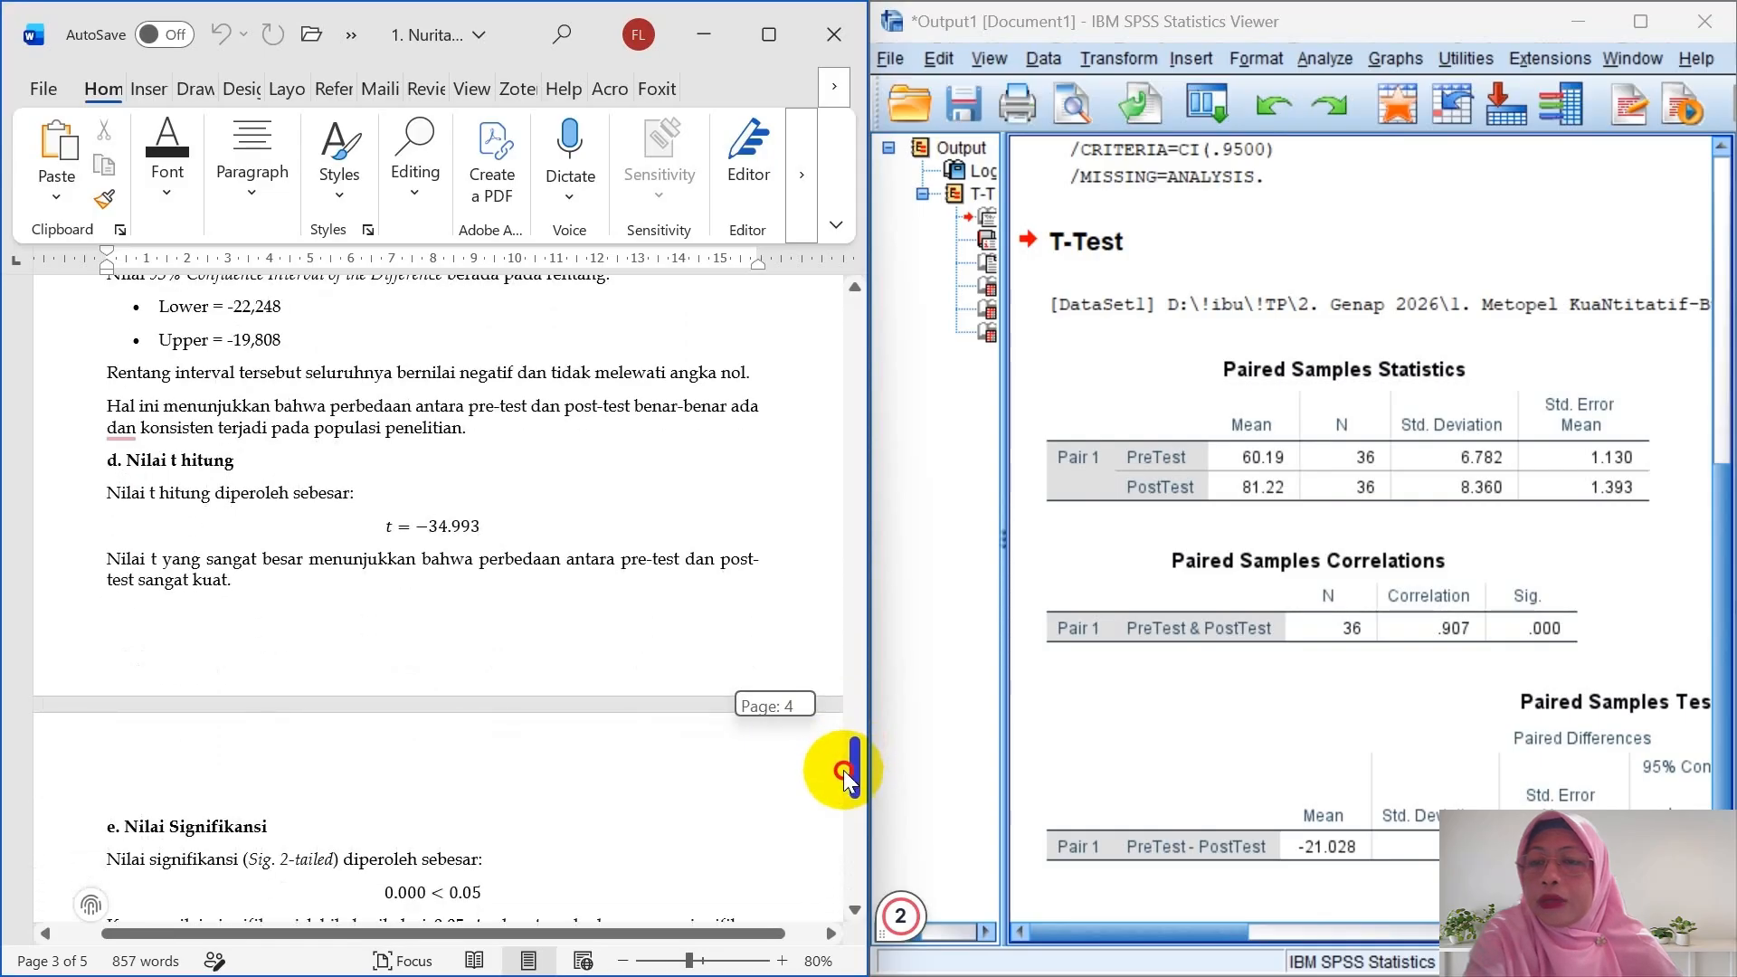
drag(844, 769, 834, 824)
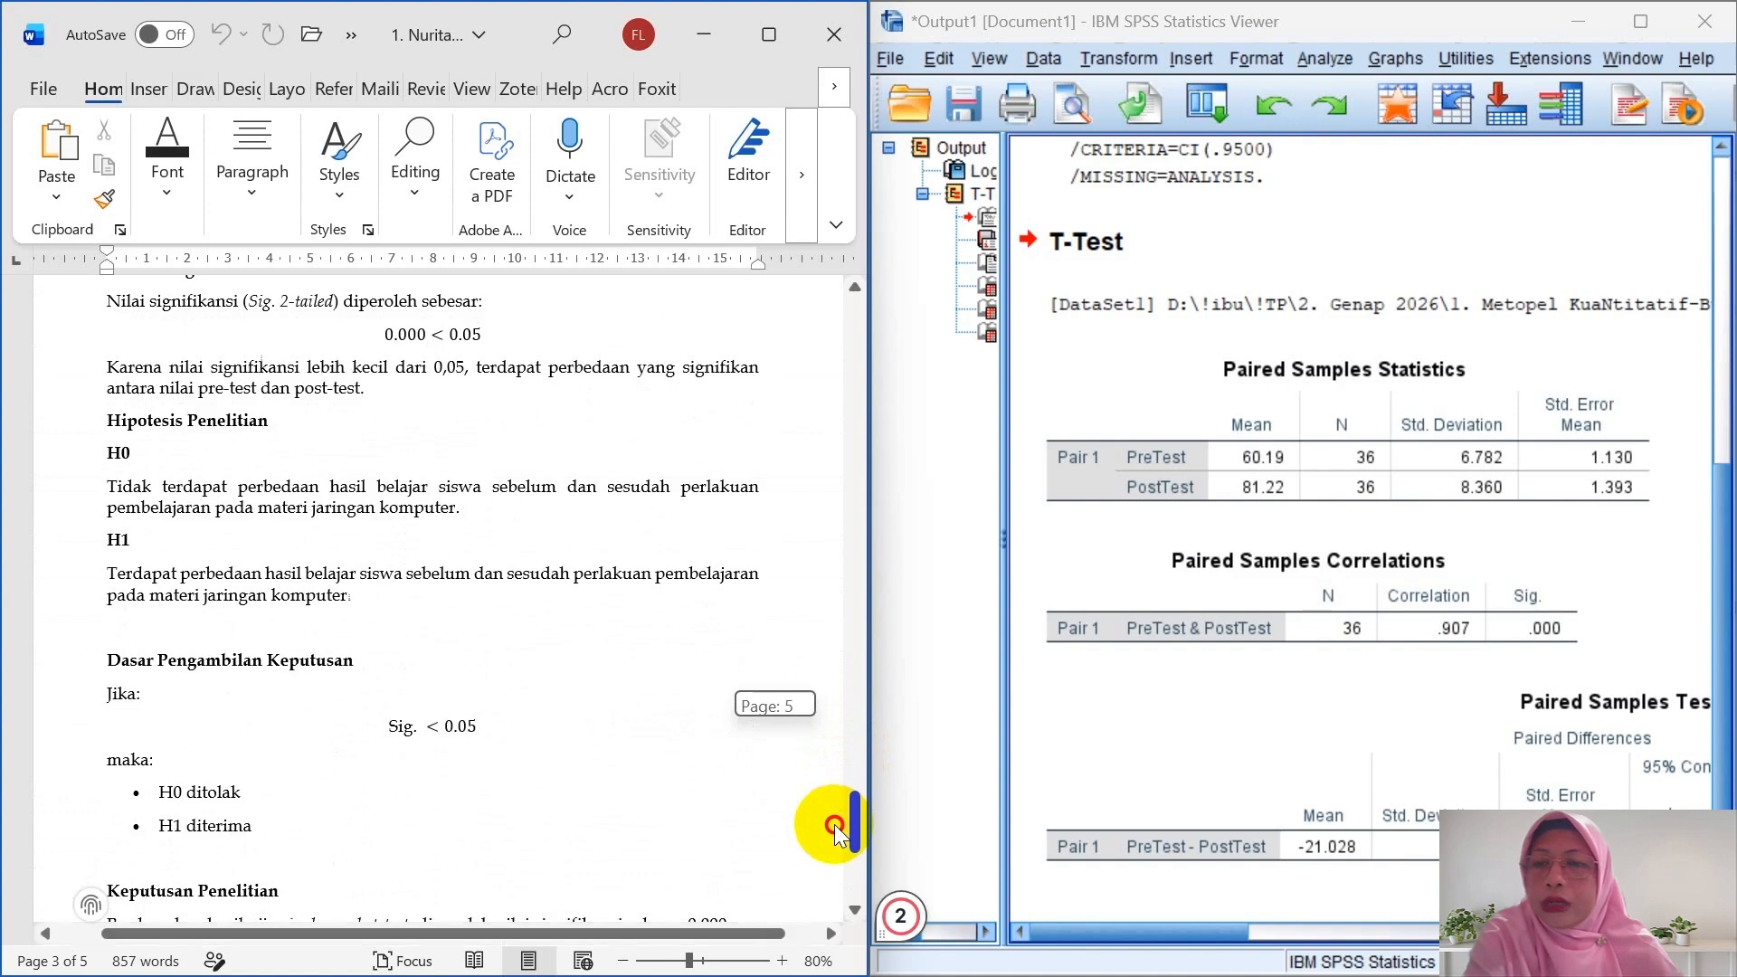
drag(834, 825, 830, 836)
click(830, 838)
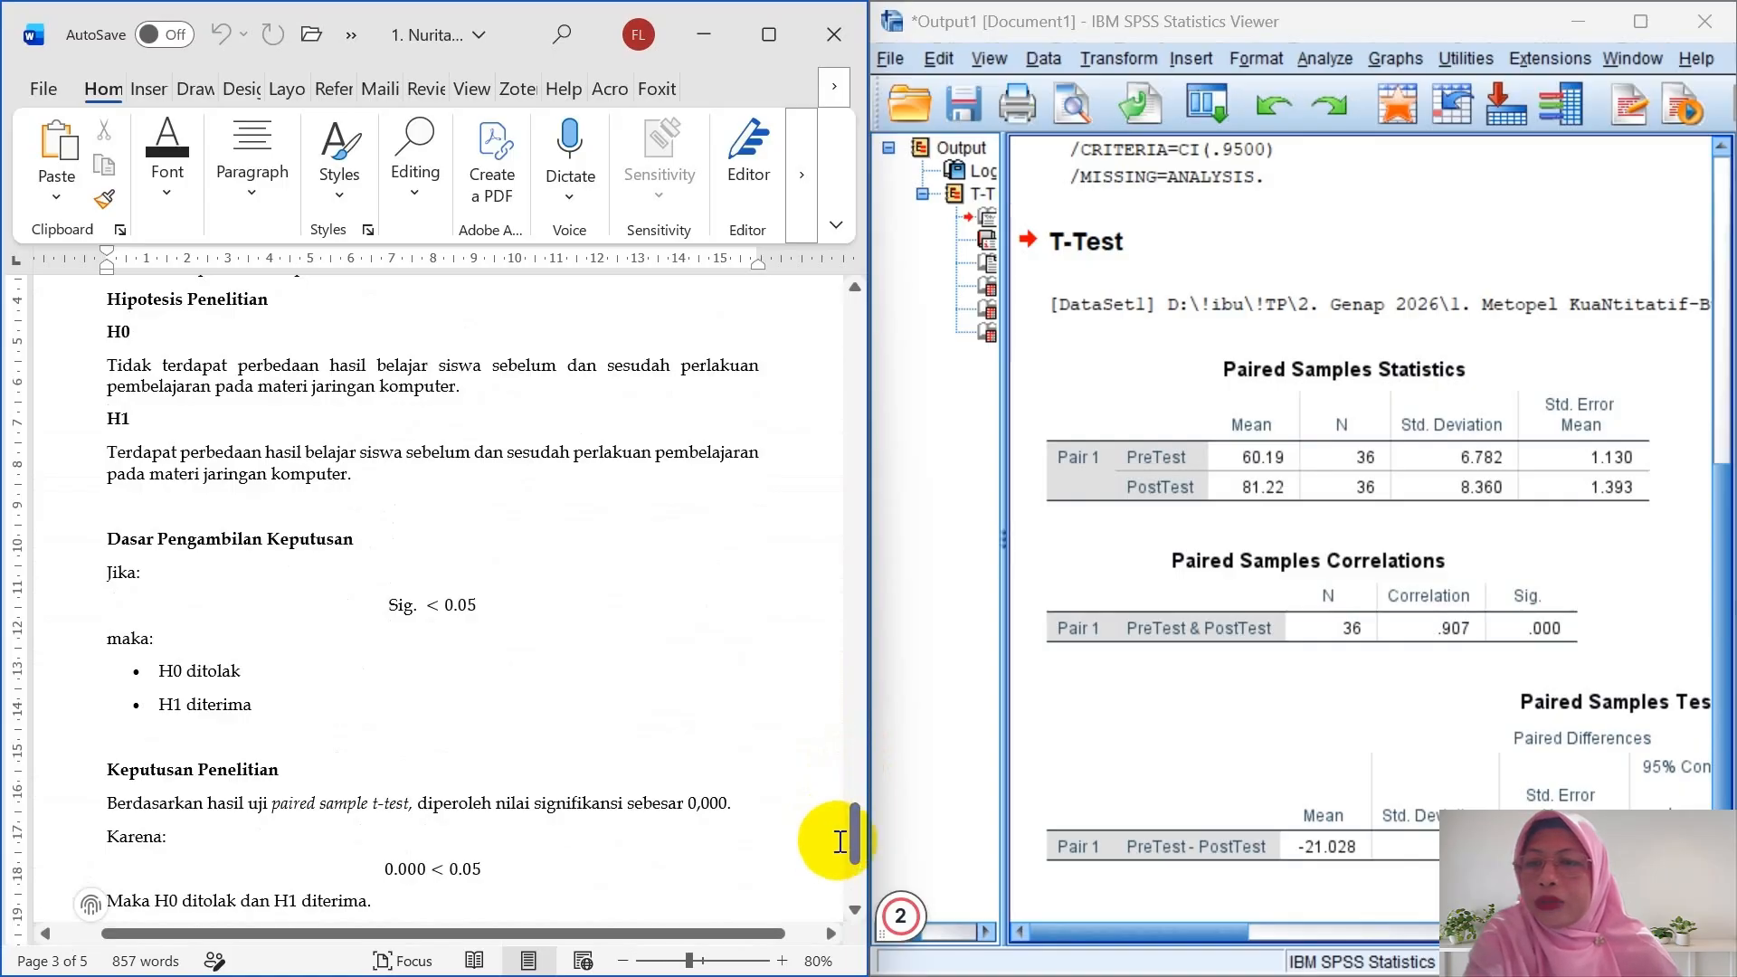
drag(856, 832, 860, 878)
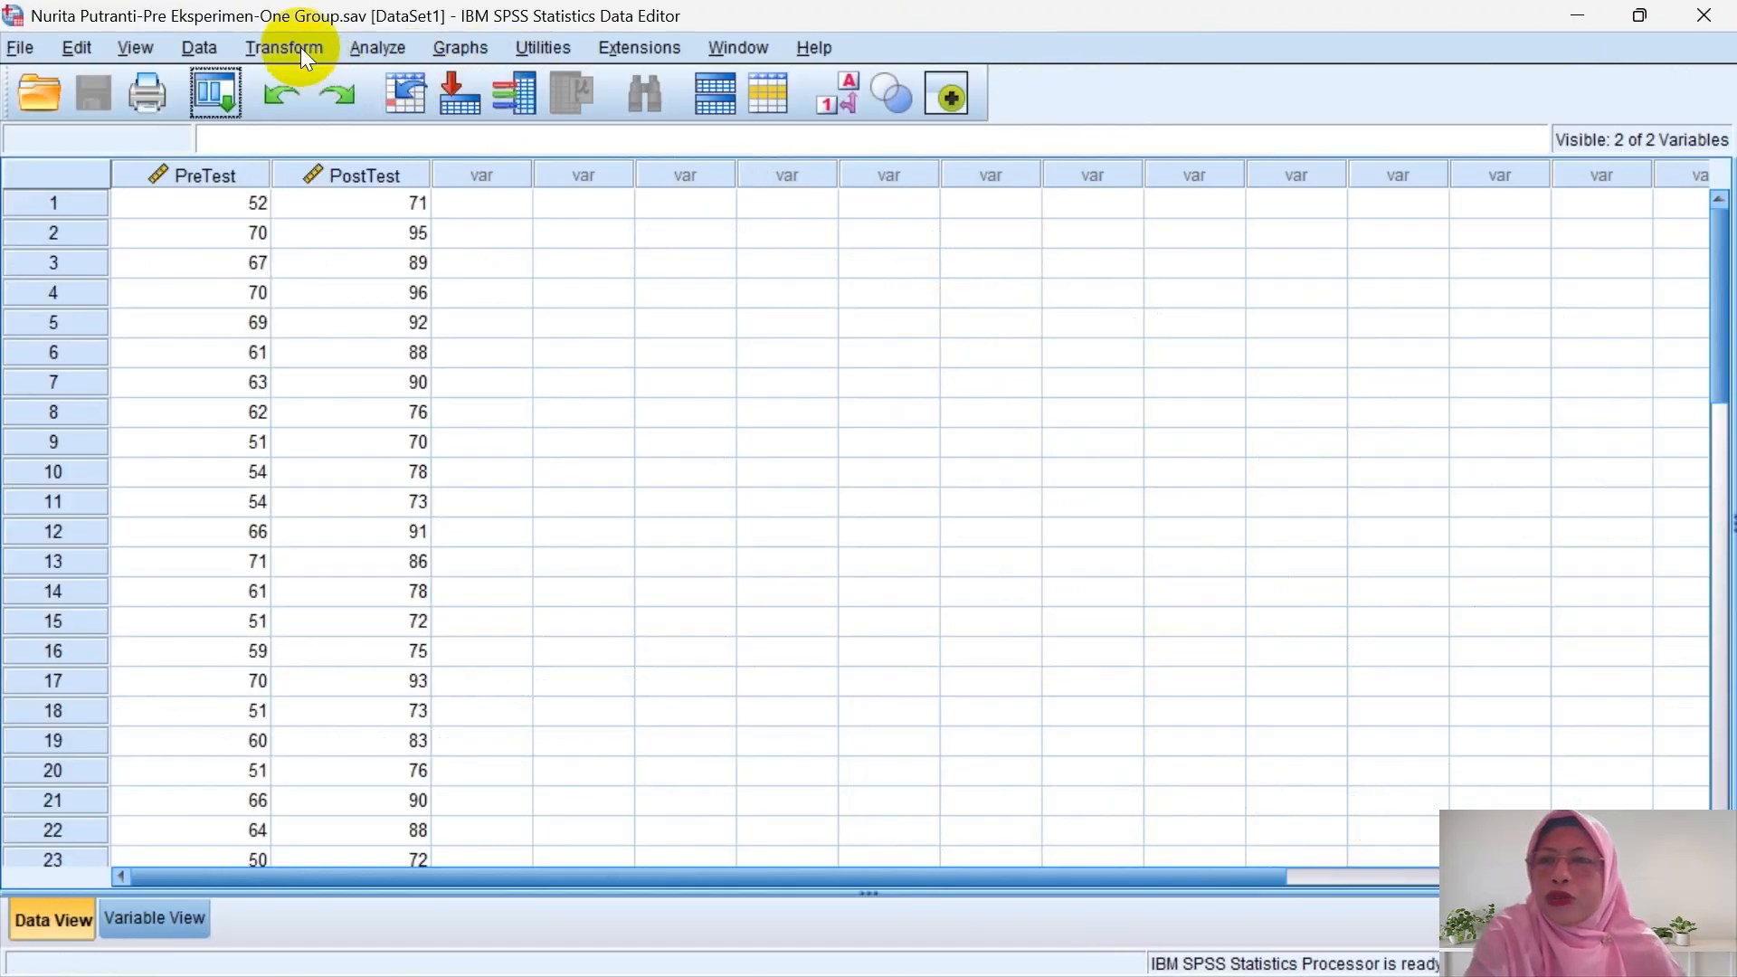
- Run a Wilcoxon 2 Related Samples test pairing PreTest with PostTest
click(372, 47)
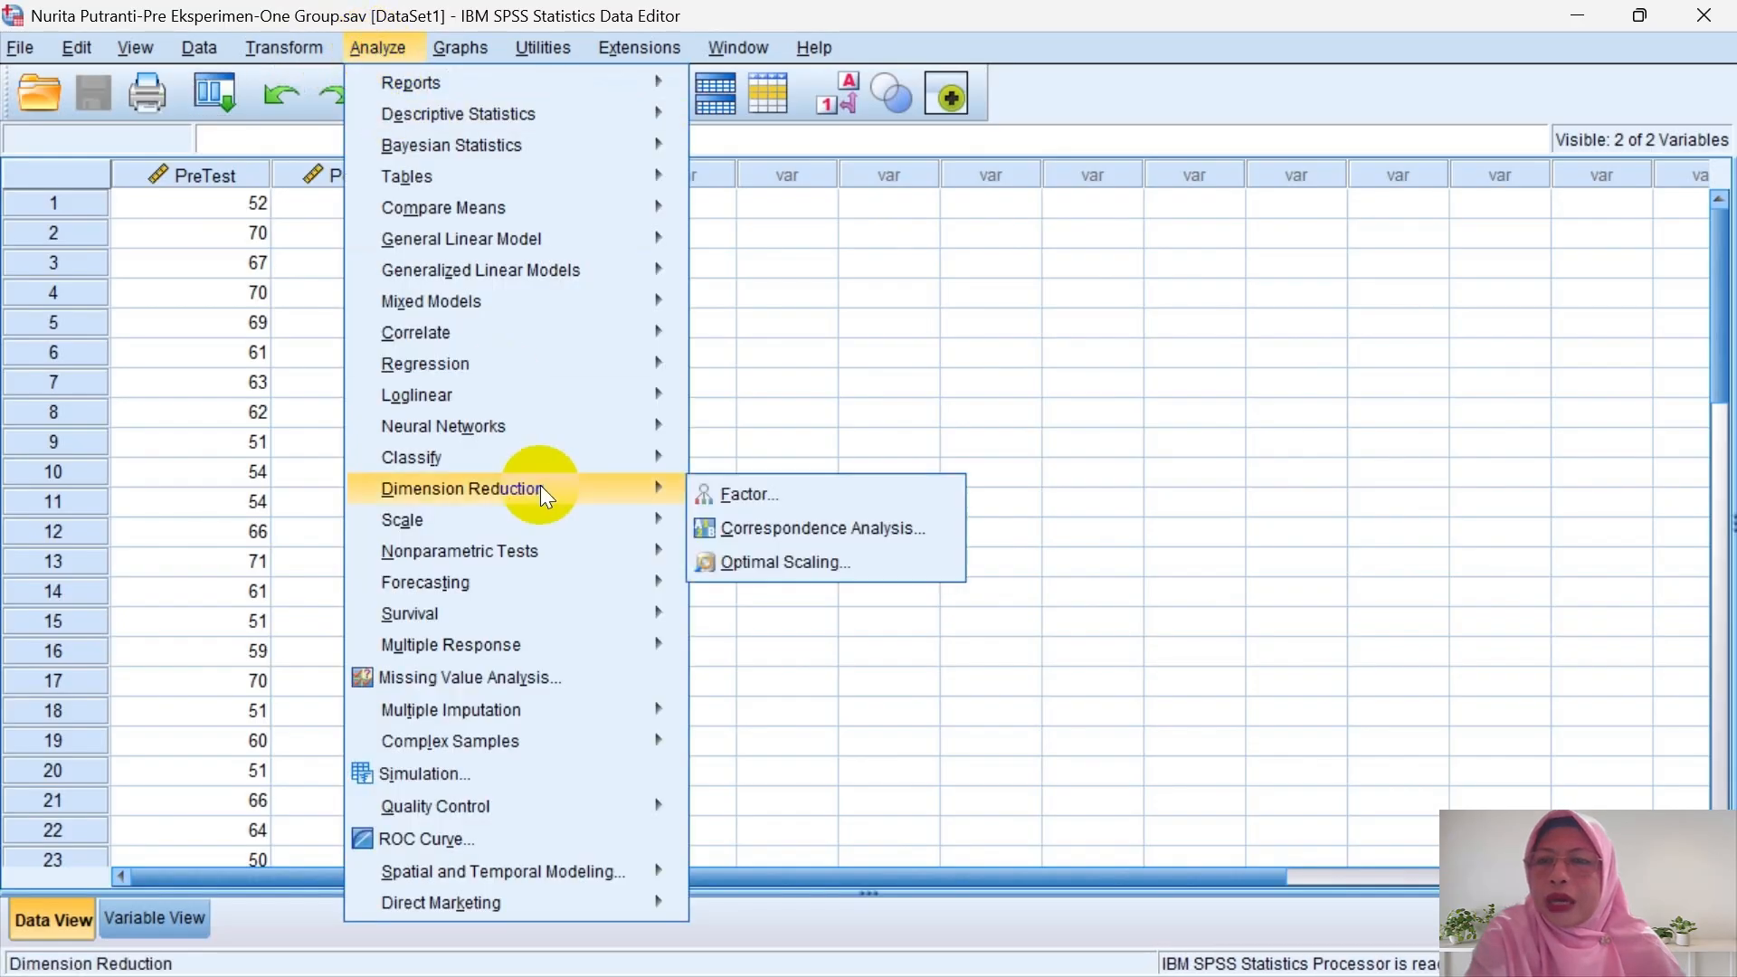
mouse_move(588, 562)
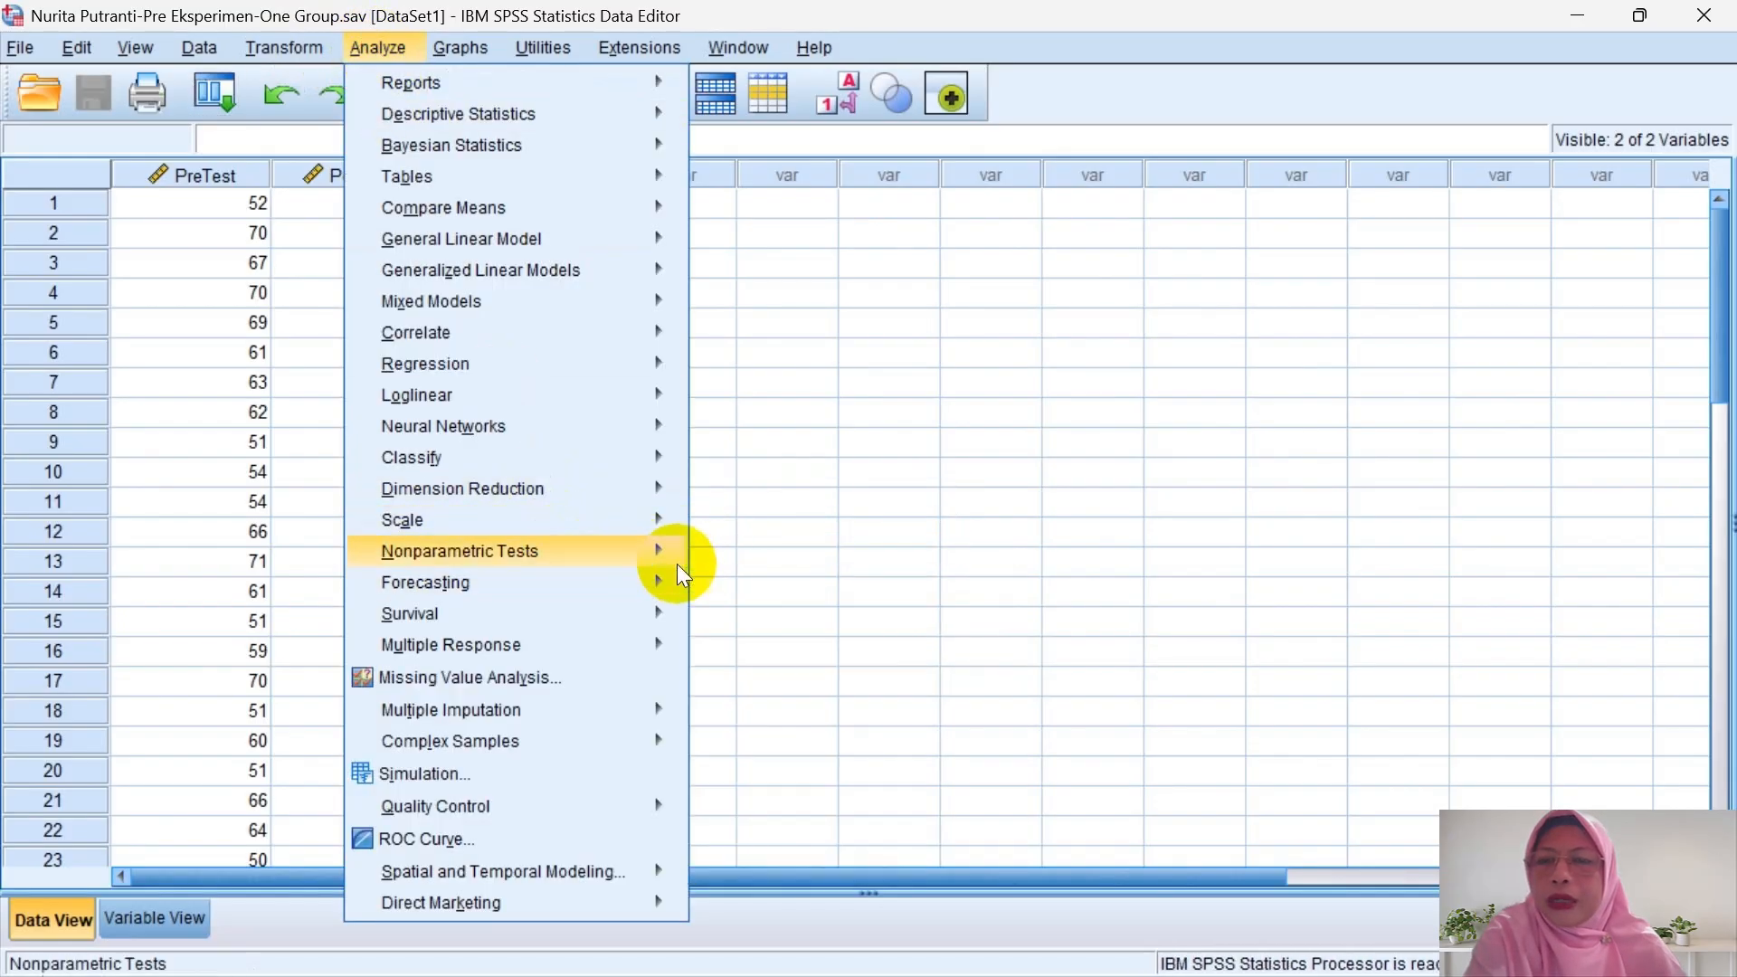
mouse_move(828, 659)
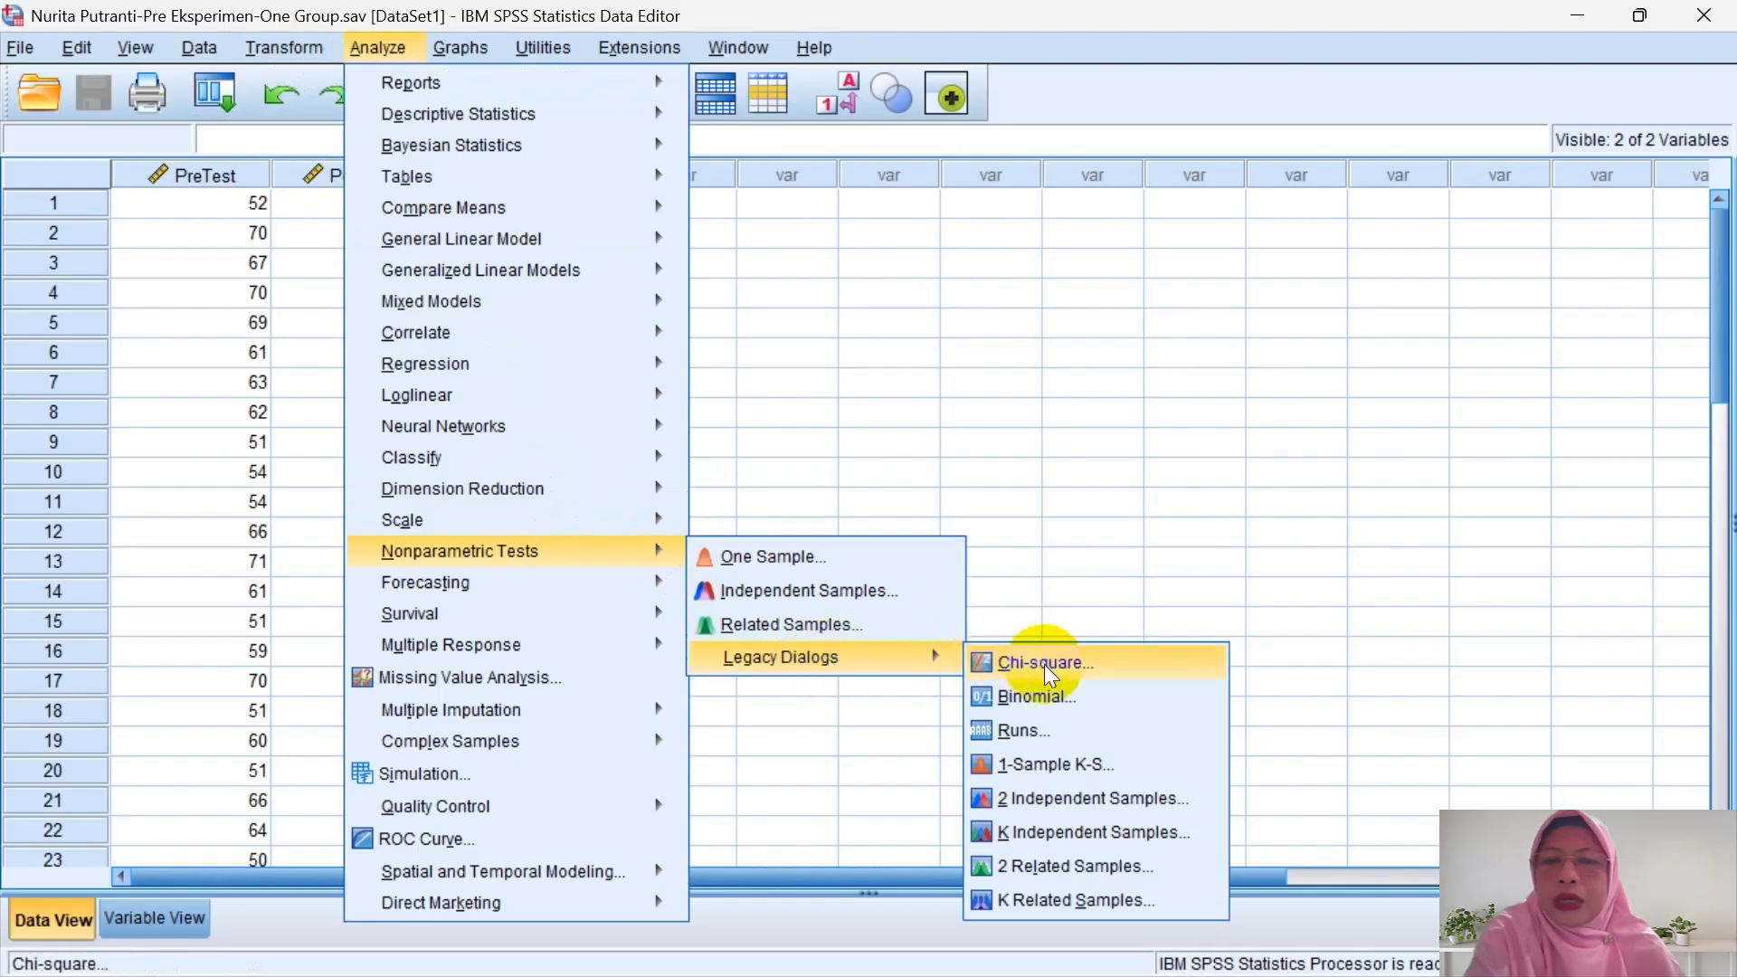
click(1080, 860)
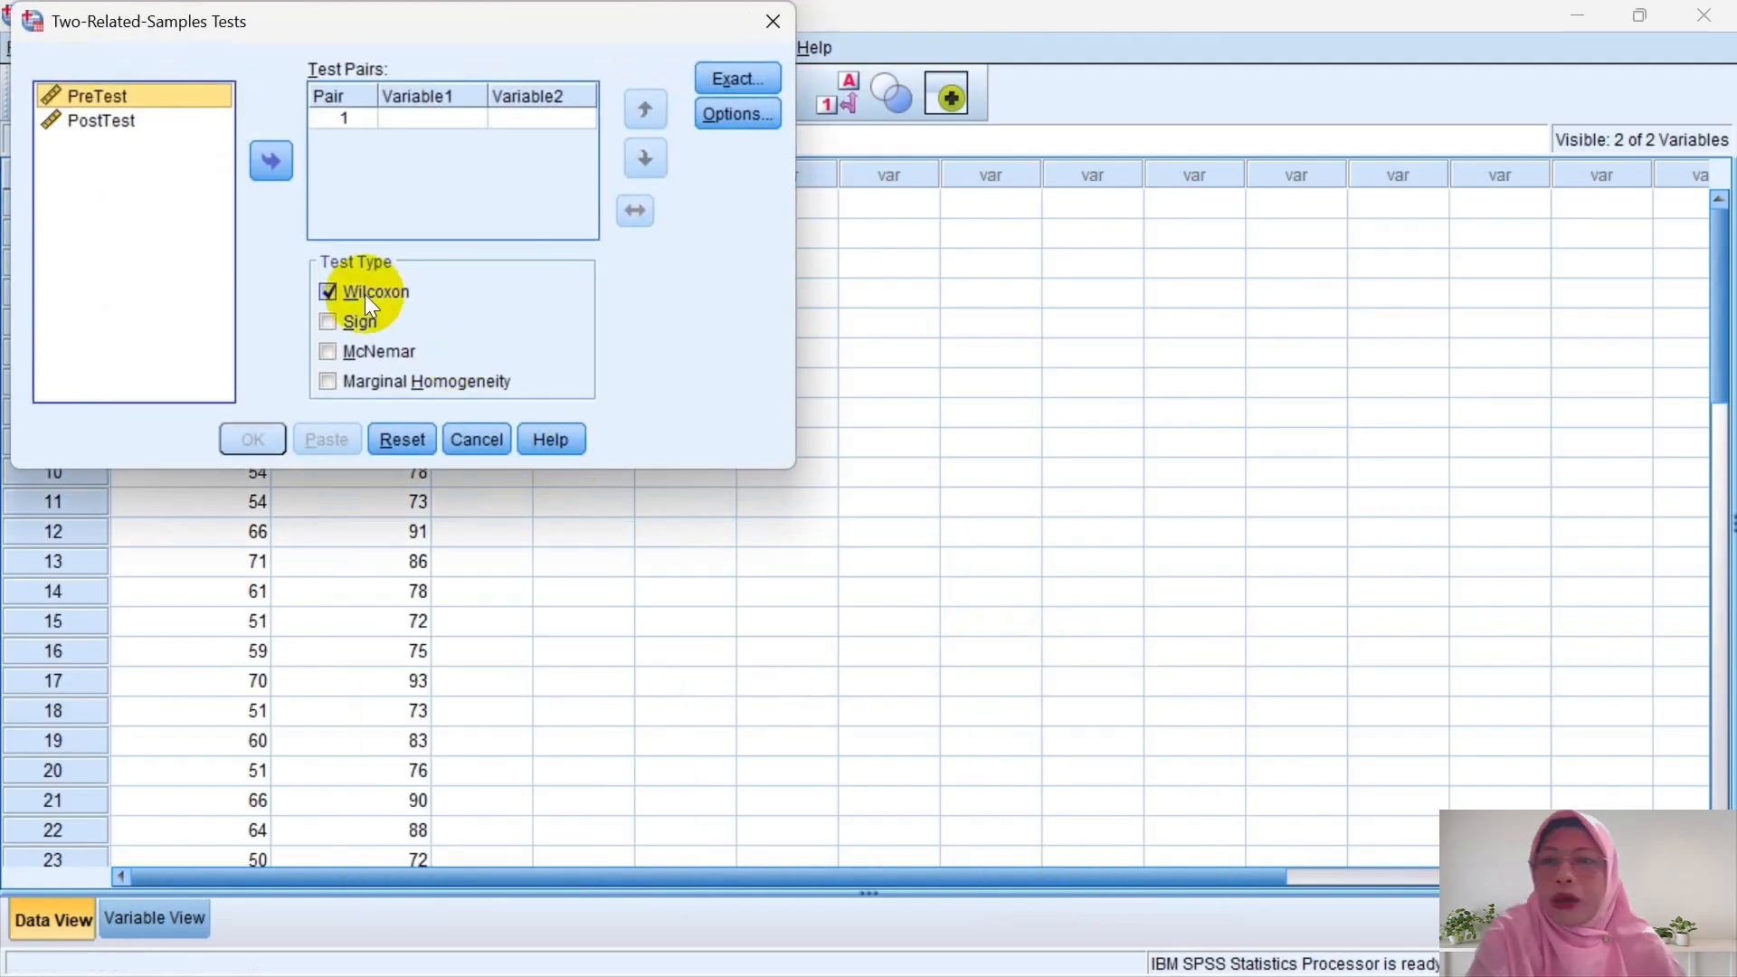
drag(163, 100, 406, 123)
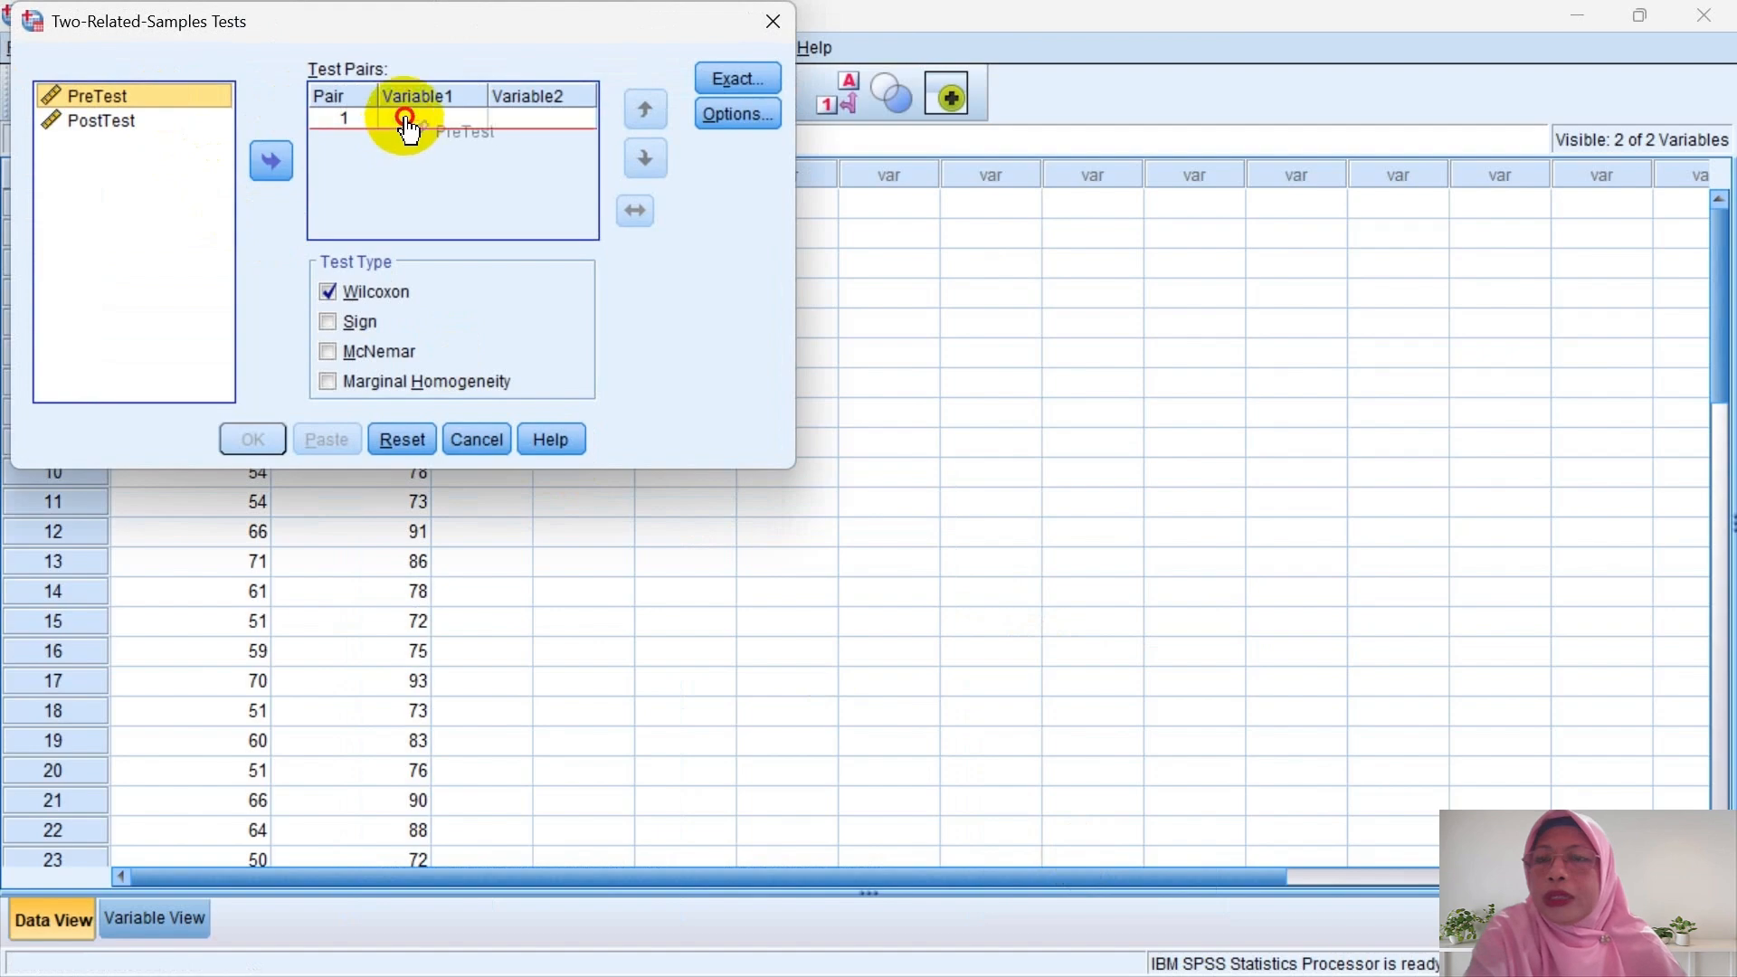
drag(139, 121, 514, 120)
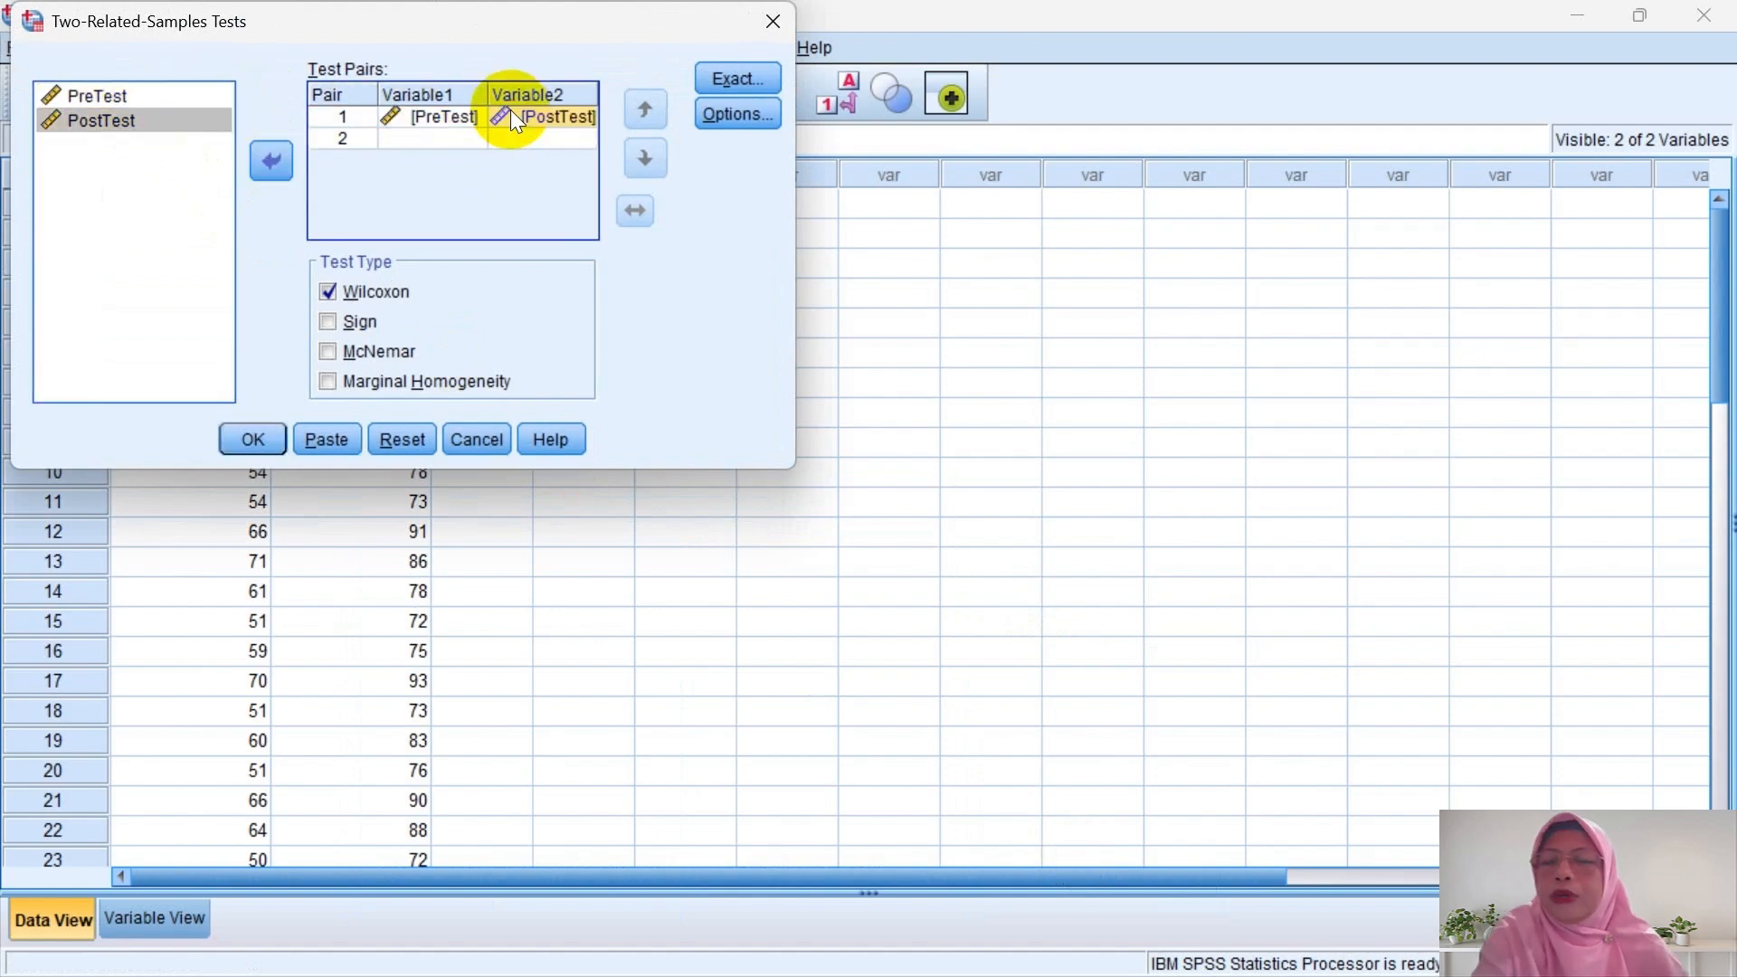
click(250, 440)
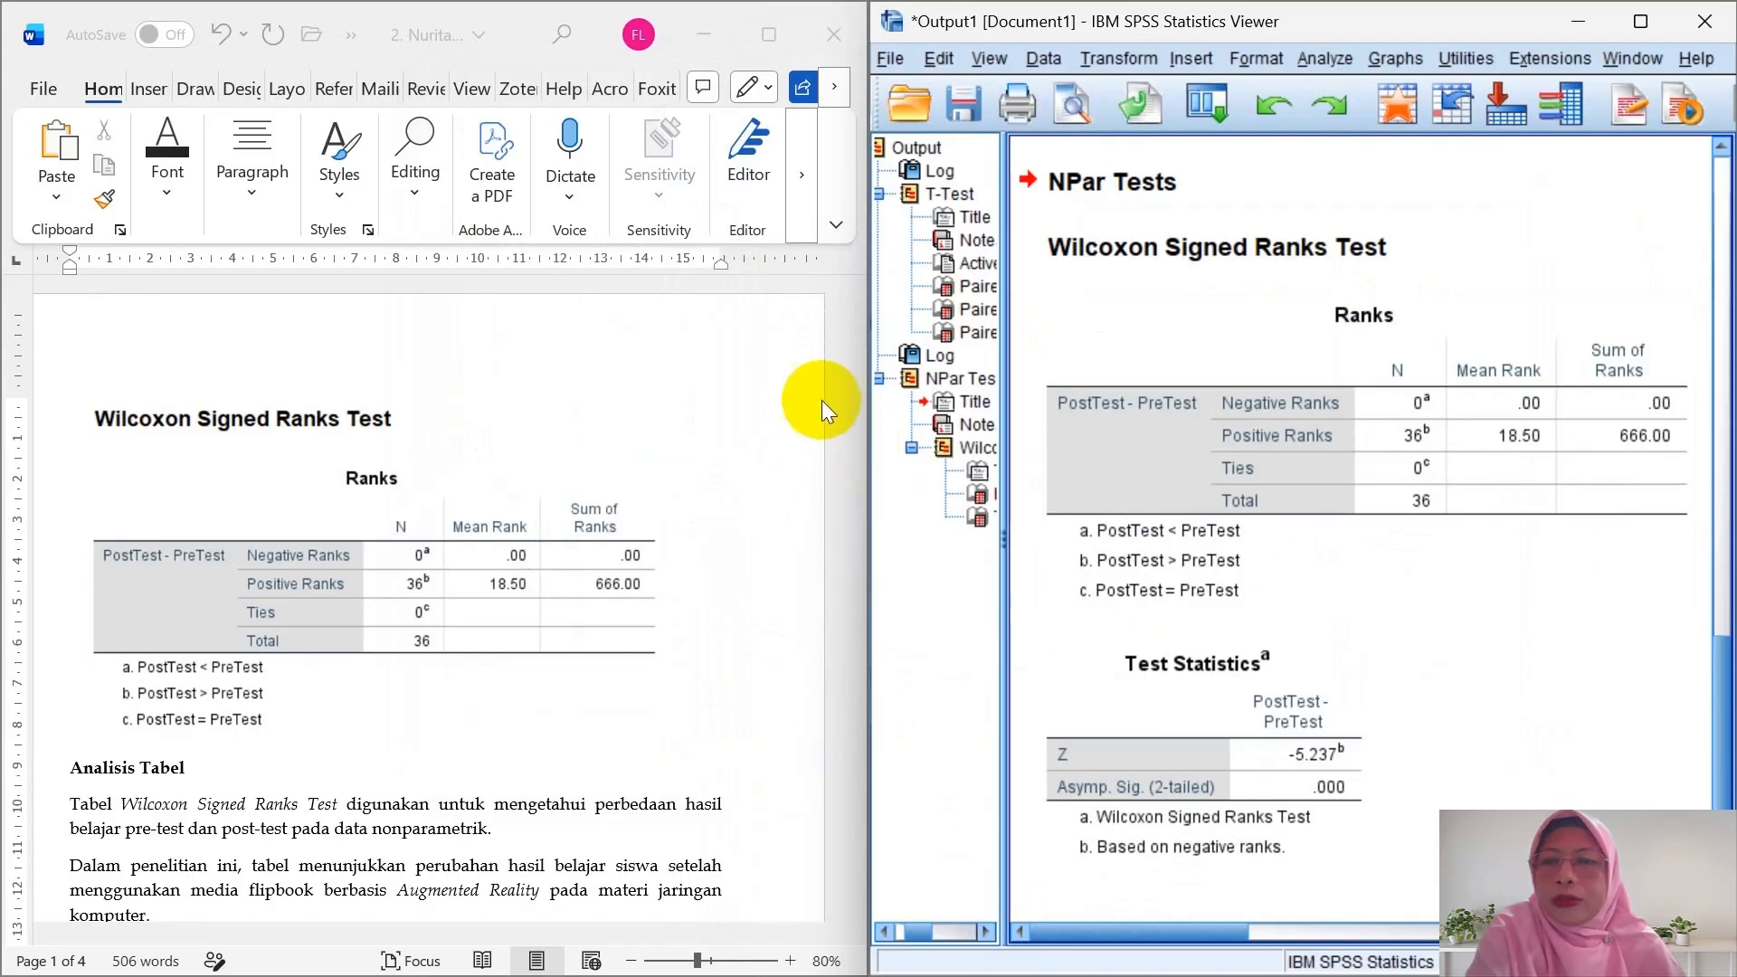
- Scroll the Word write-up through the Wilcoxon interpretation, past Ties, to 'a. Nilai Z'
click(821, 400)
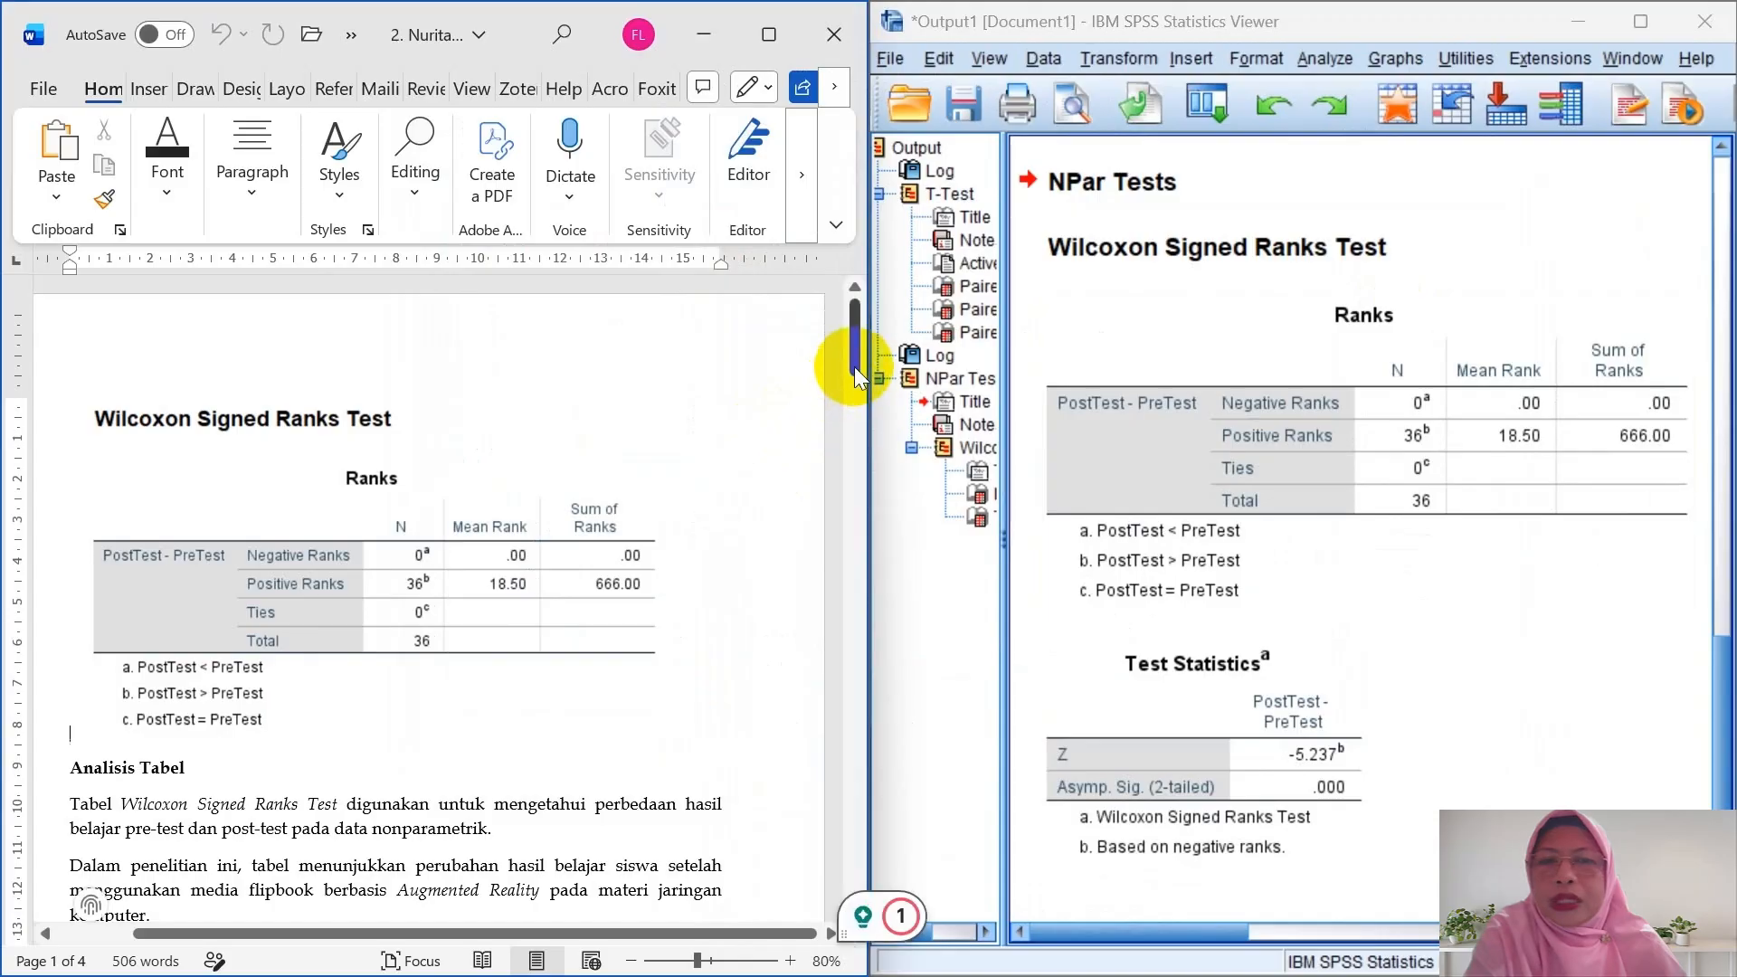
drag(854, 366, 860, 422)
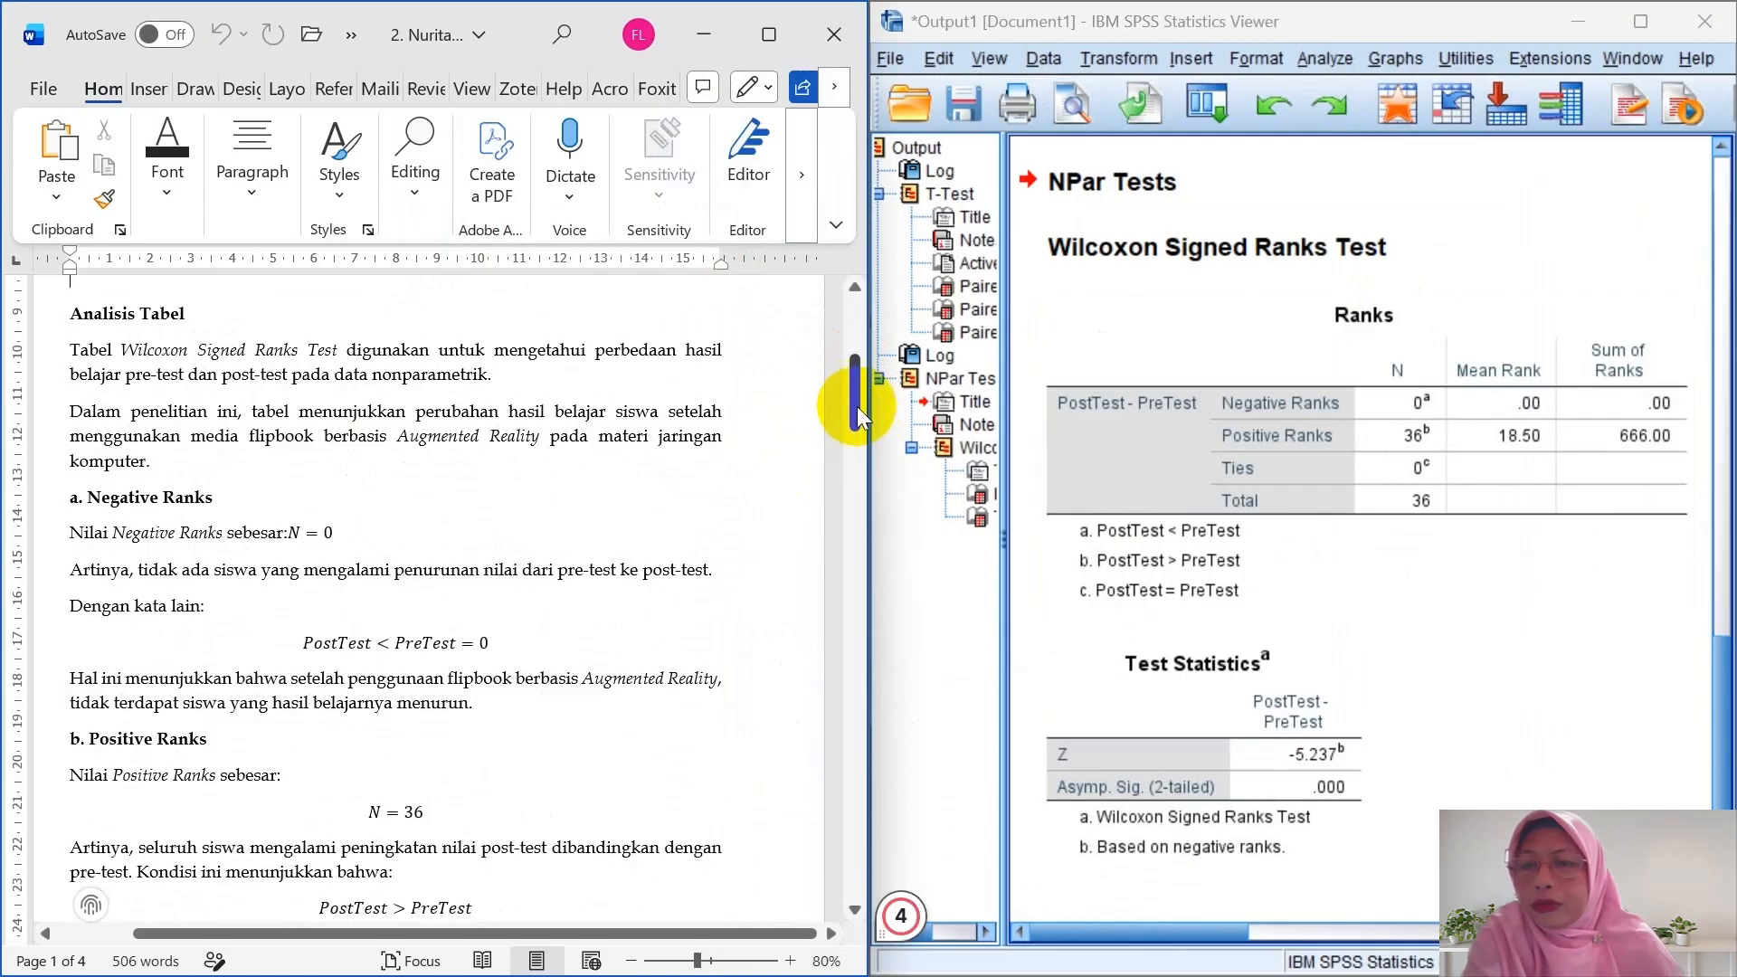
drag(856, 405, 821, 485)
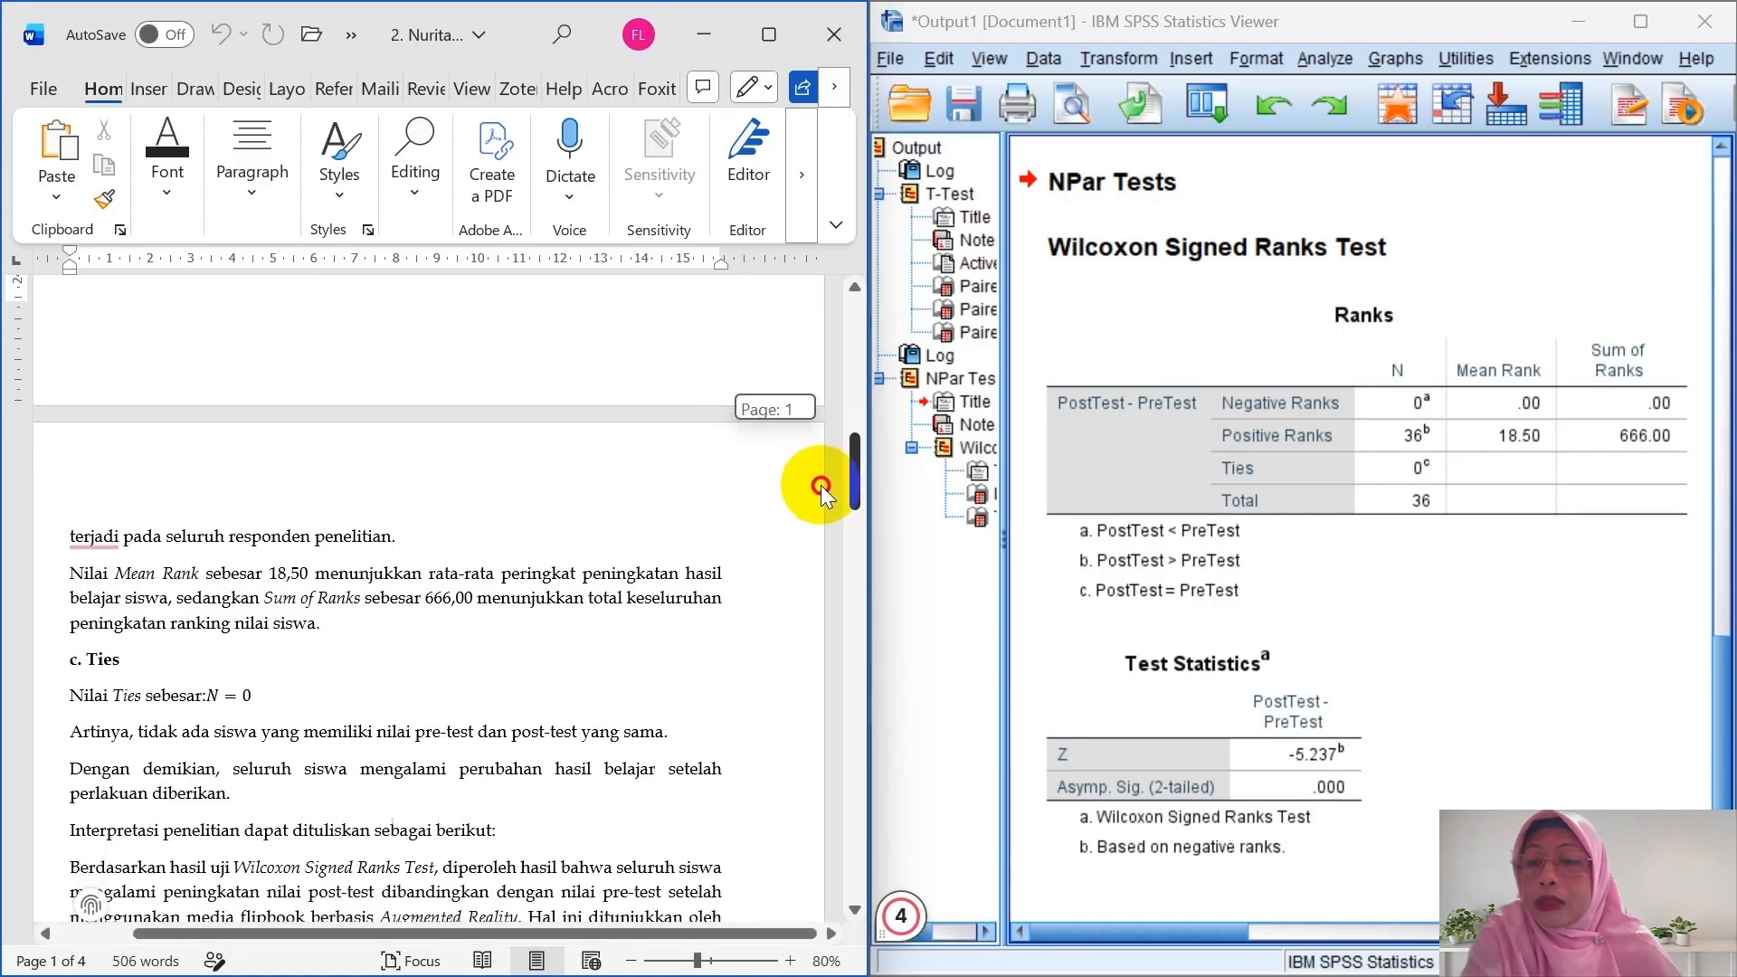
drag(821, 485, 816, 498)
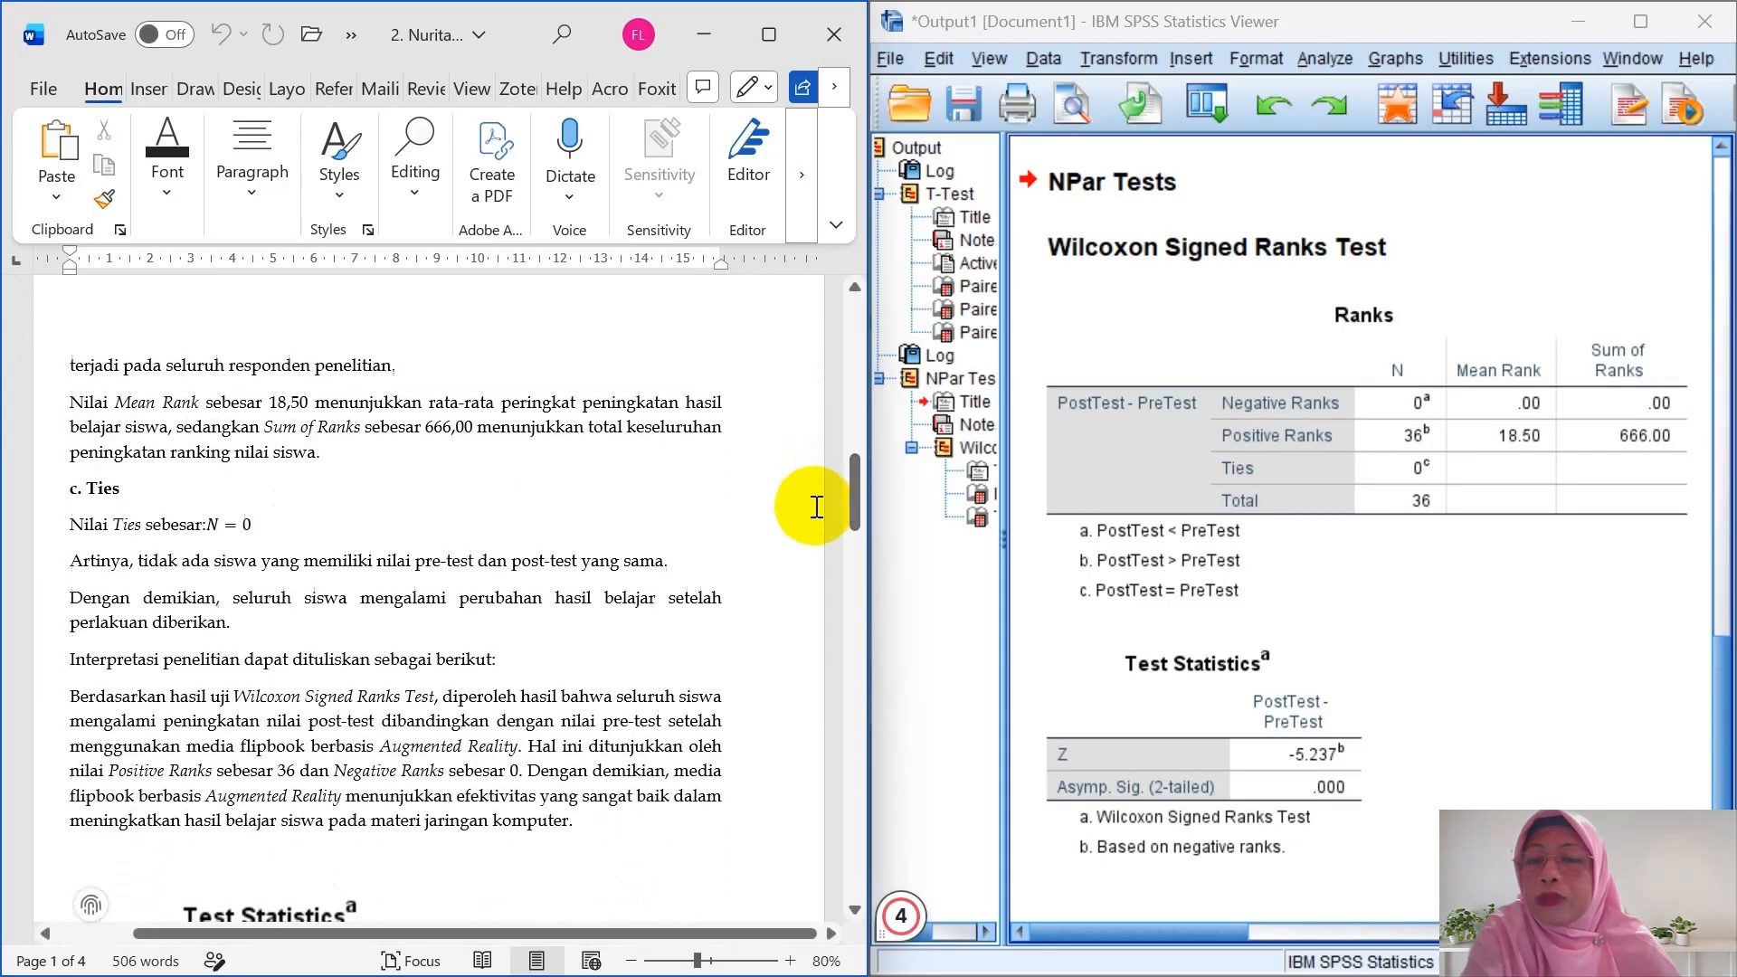
click(815, 508)
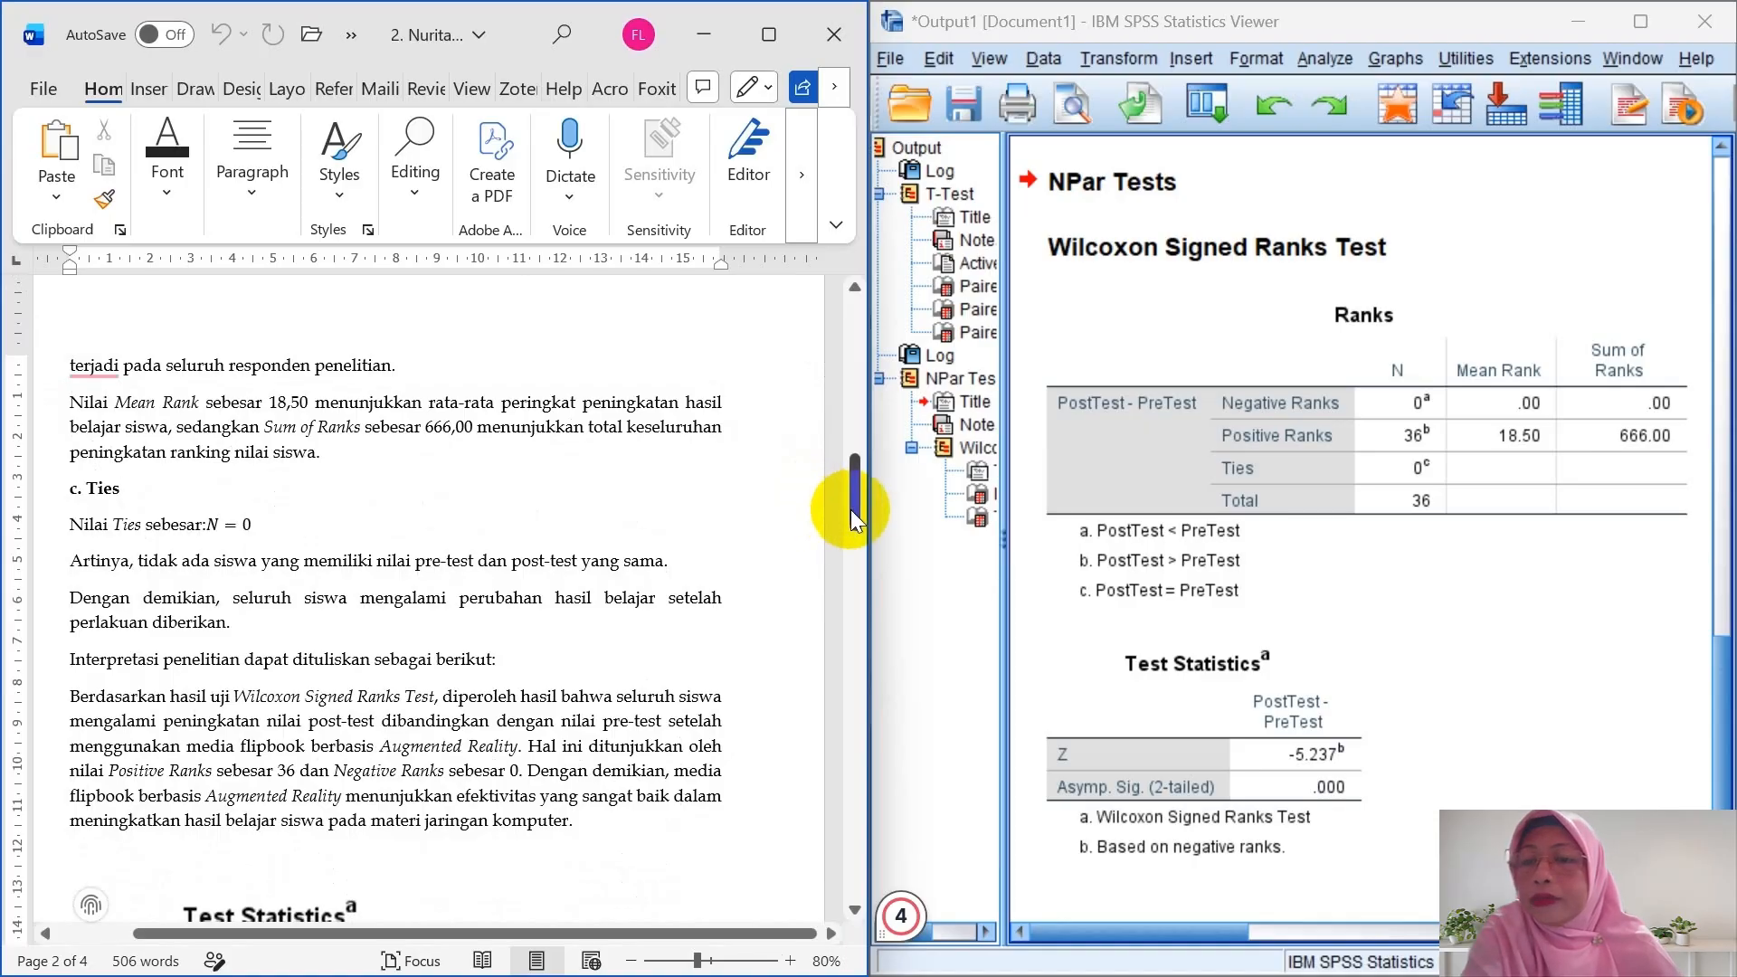
drag(850, 508, 817, 628)
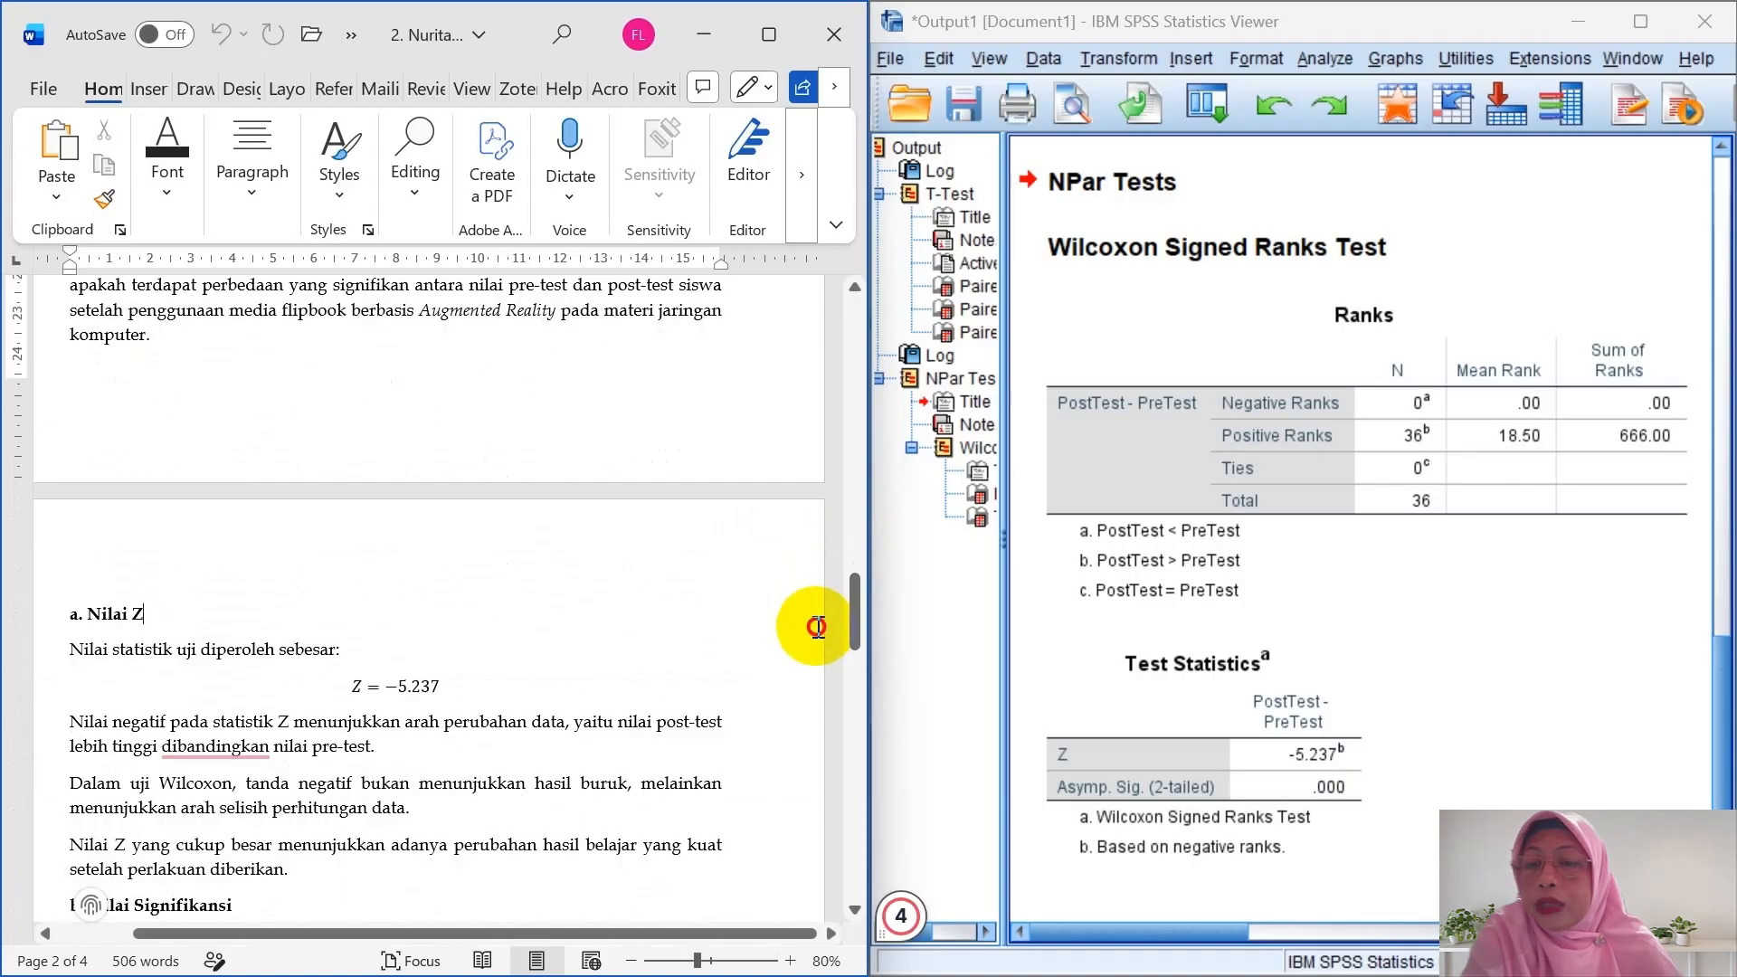
click(817, 626)
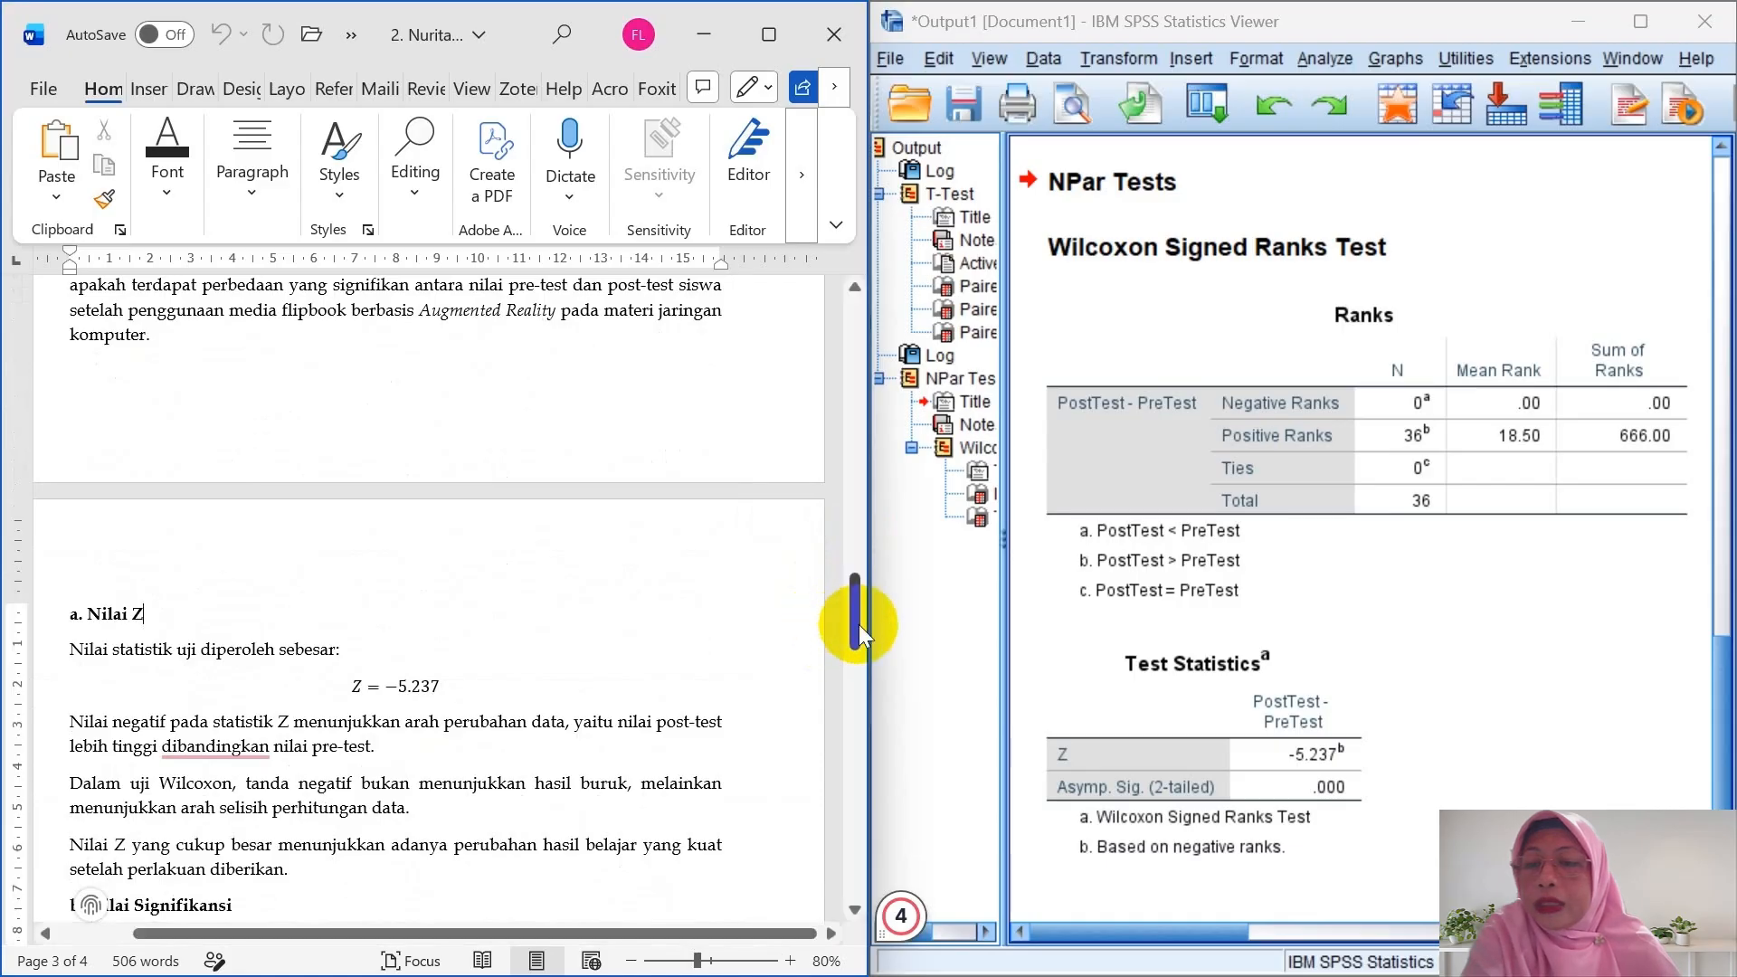
drag(860, 624, 834, 816)
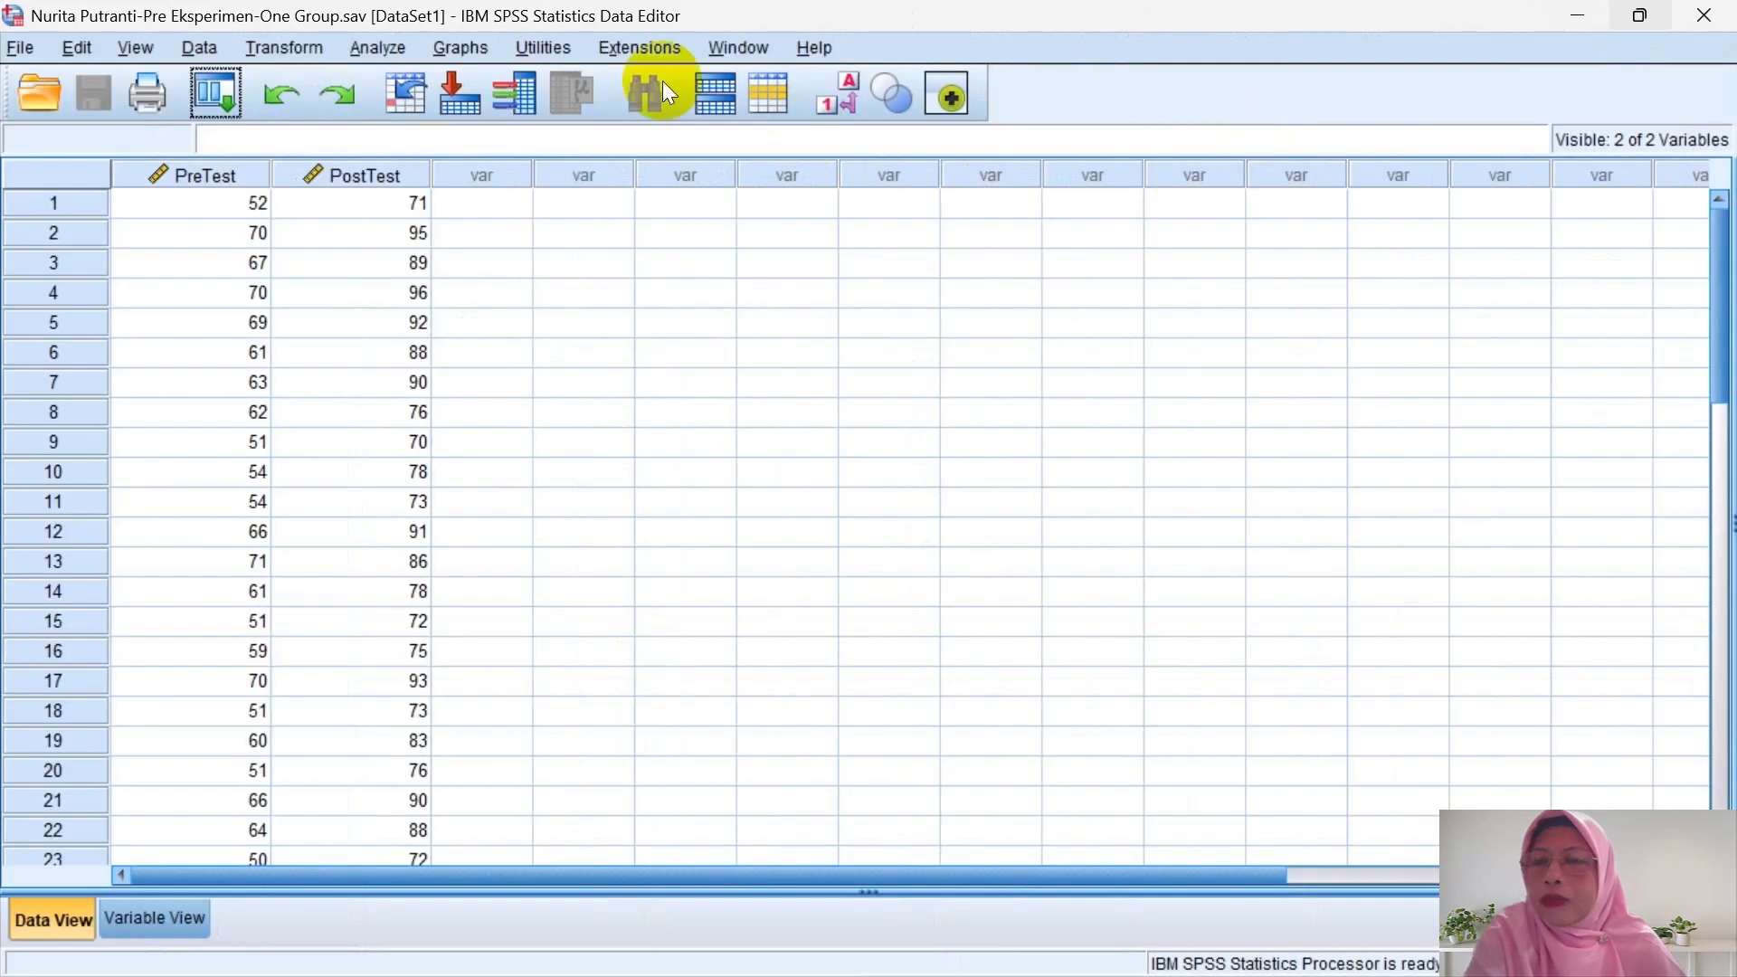
- Compute a new variable PostTest_kurang_PreTest = PostTest - PreTest
click(302, 46)
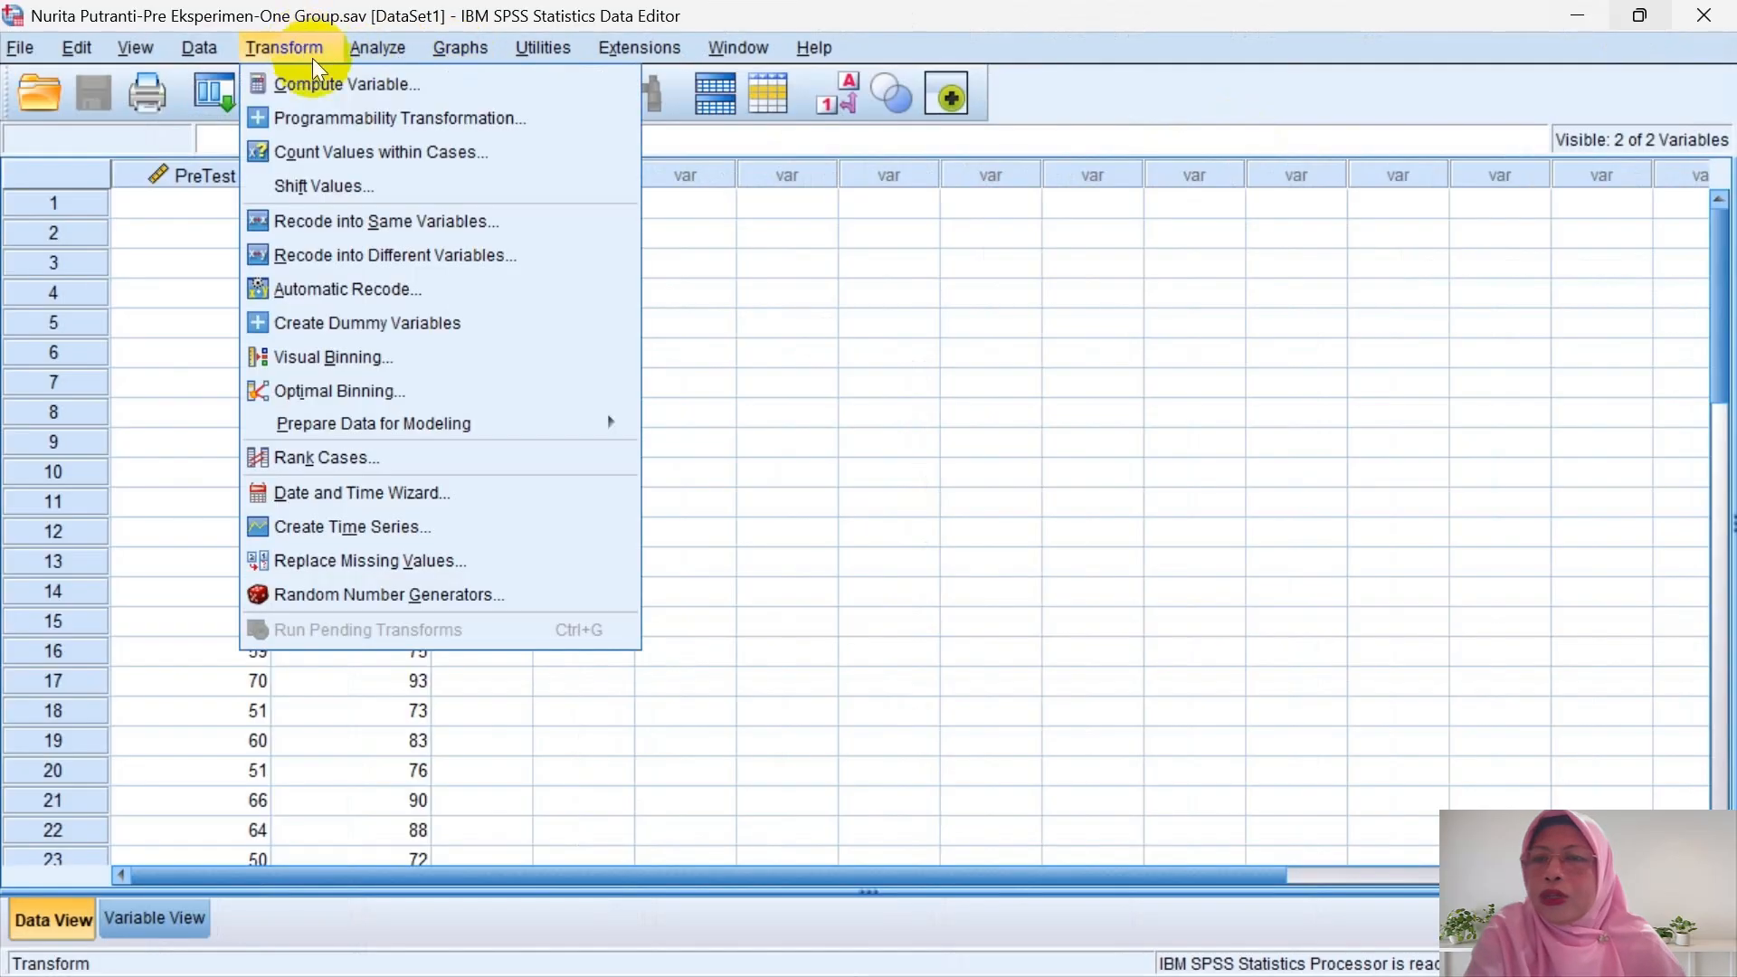
click(323, 83)
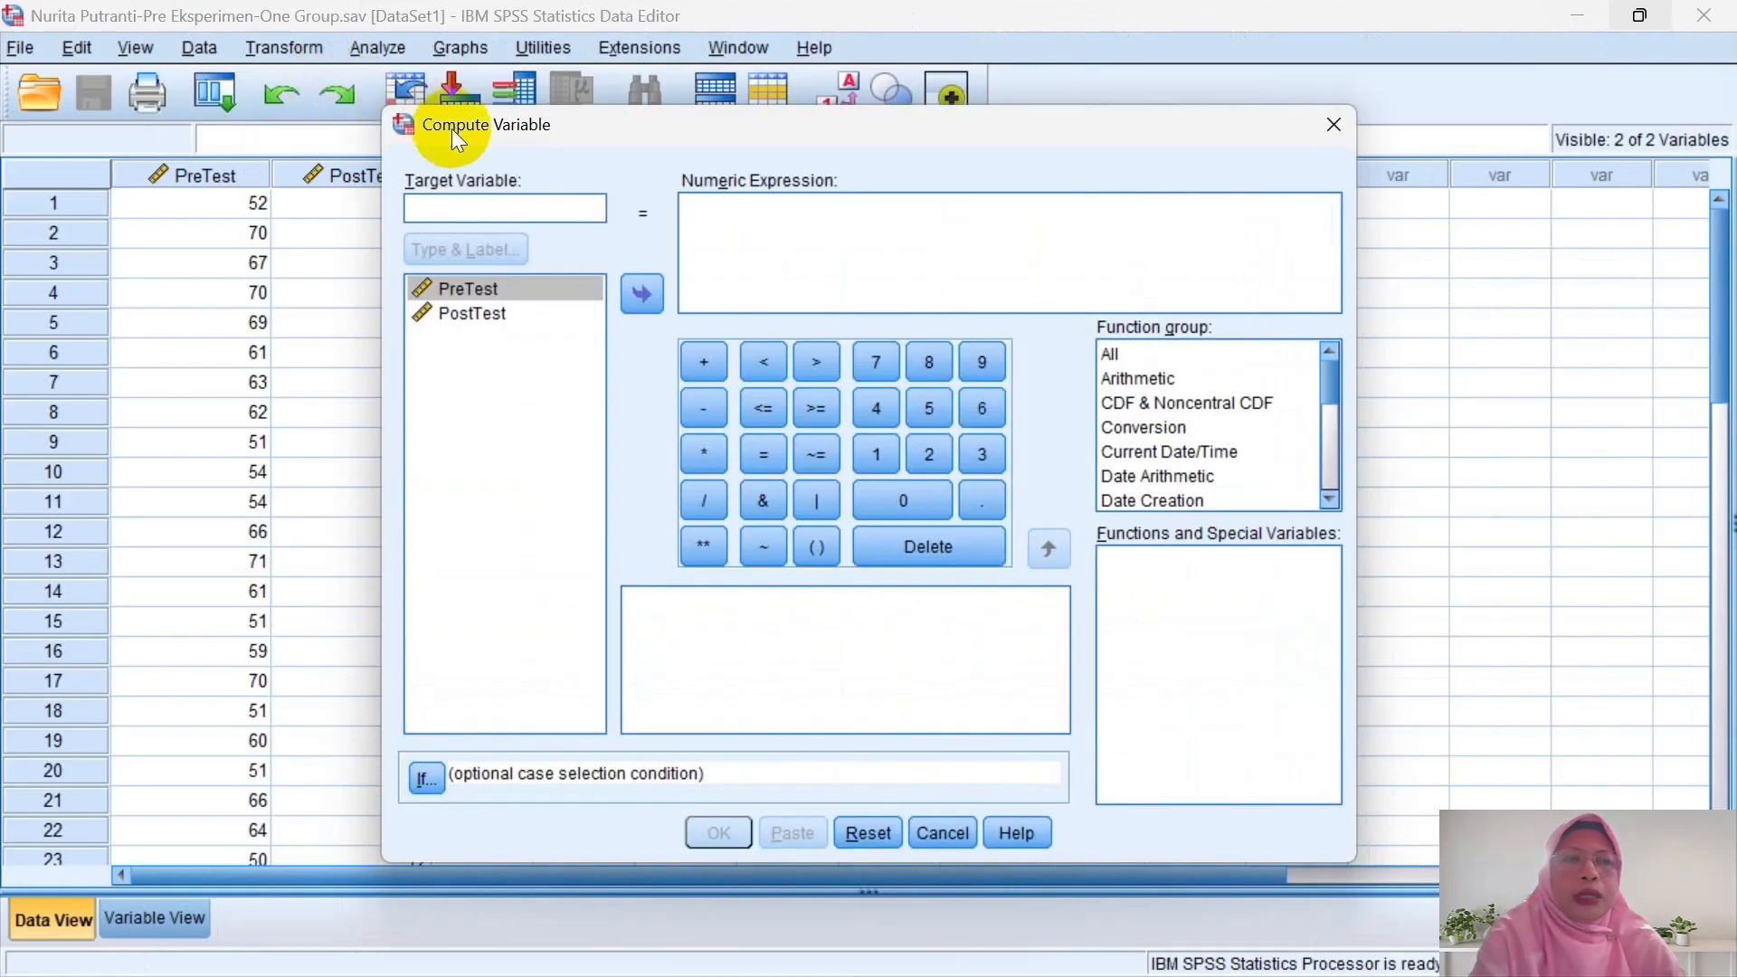
text(Po)
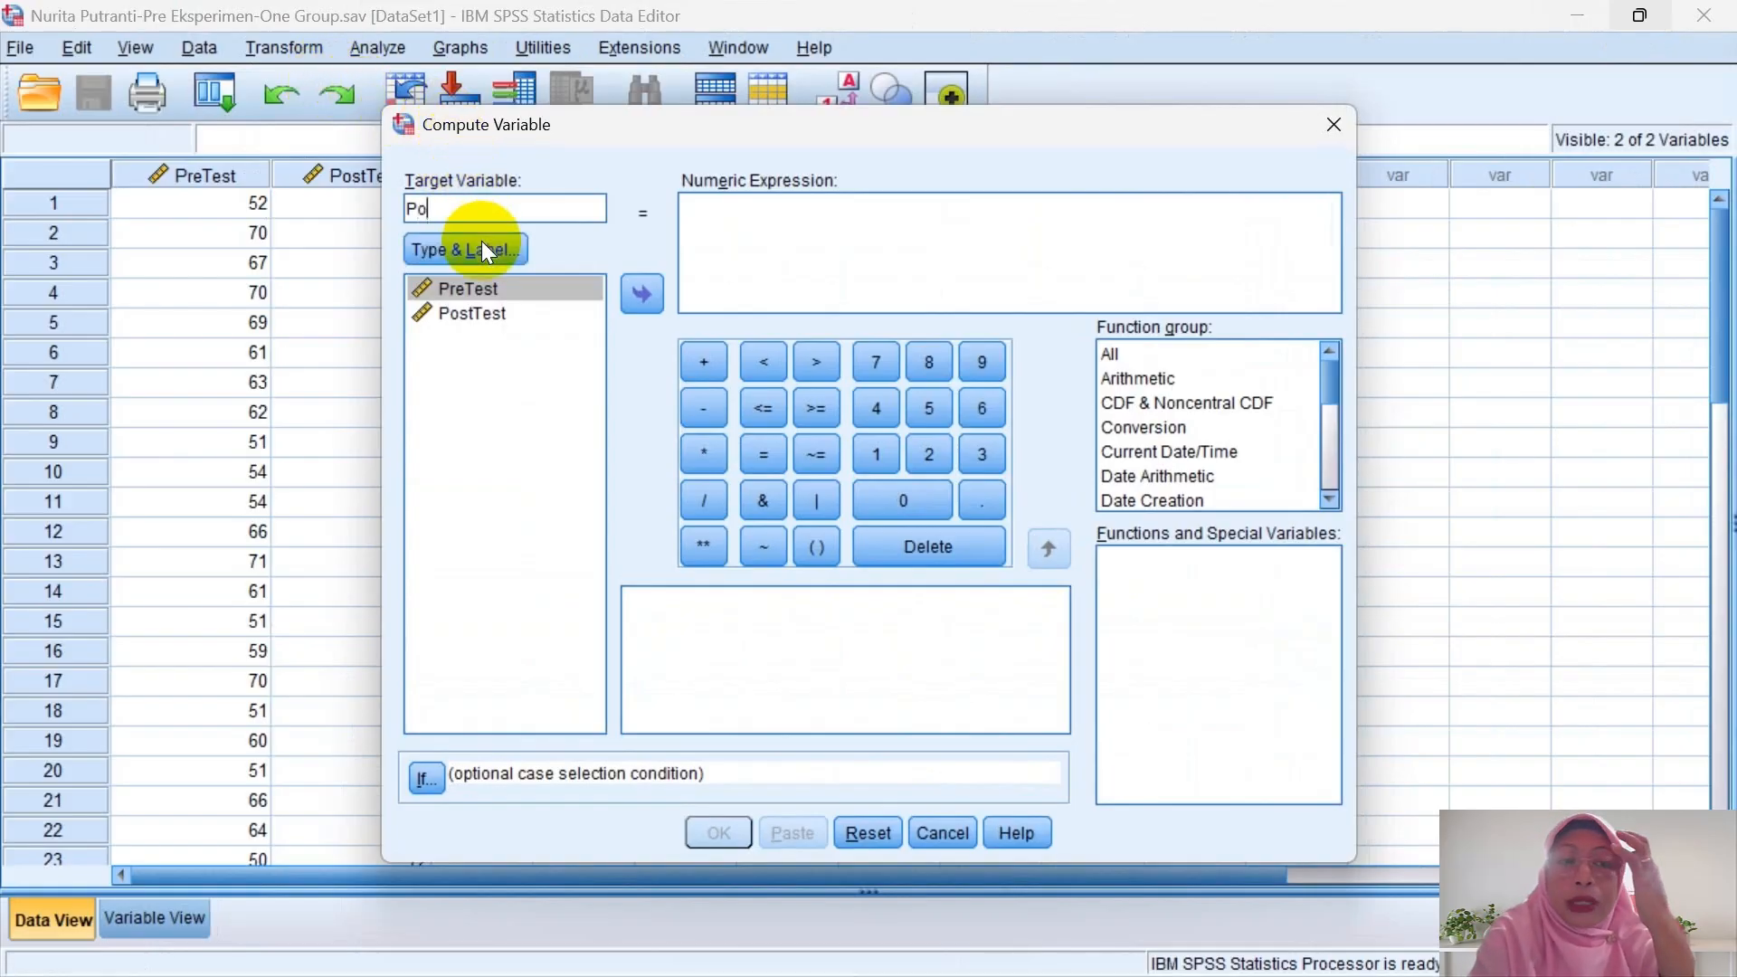
text(stTest)
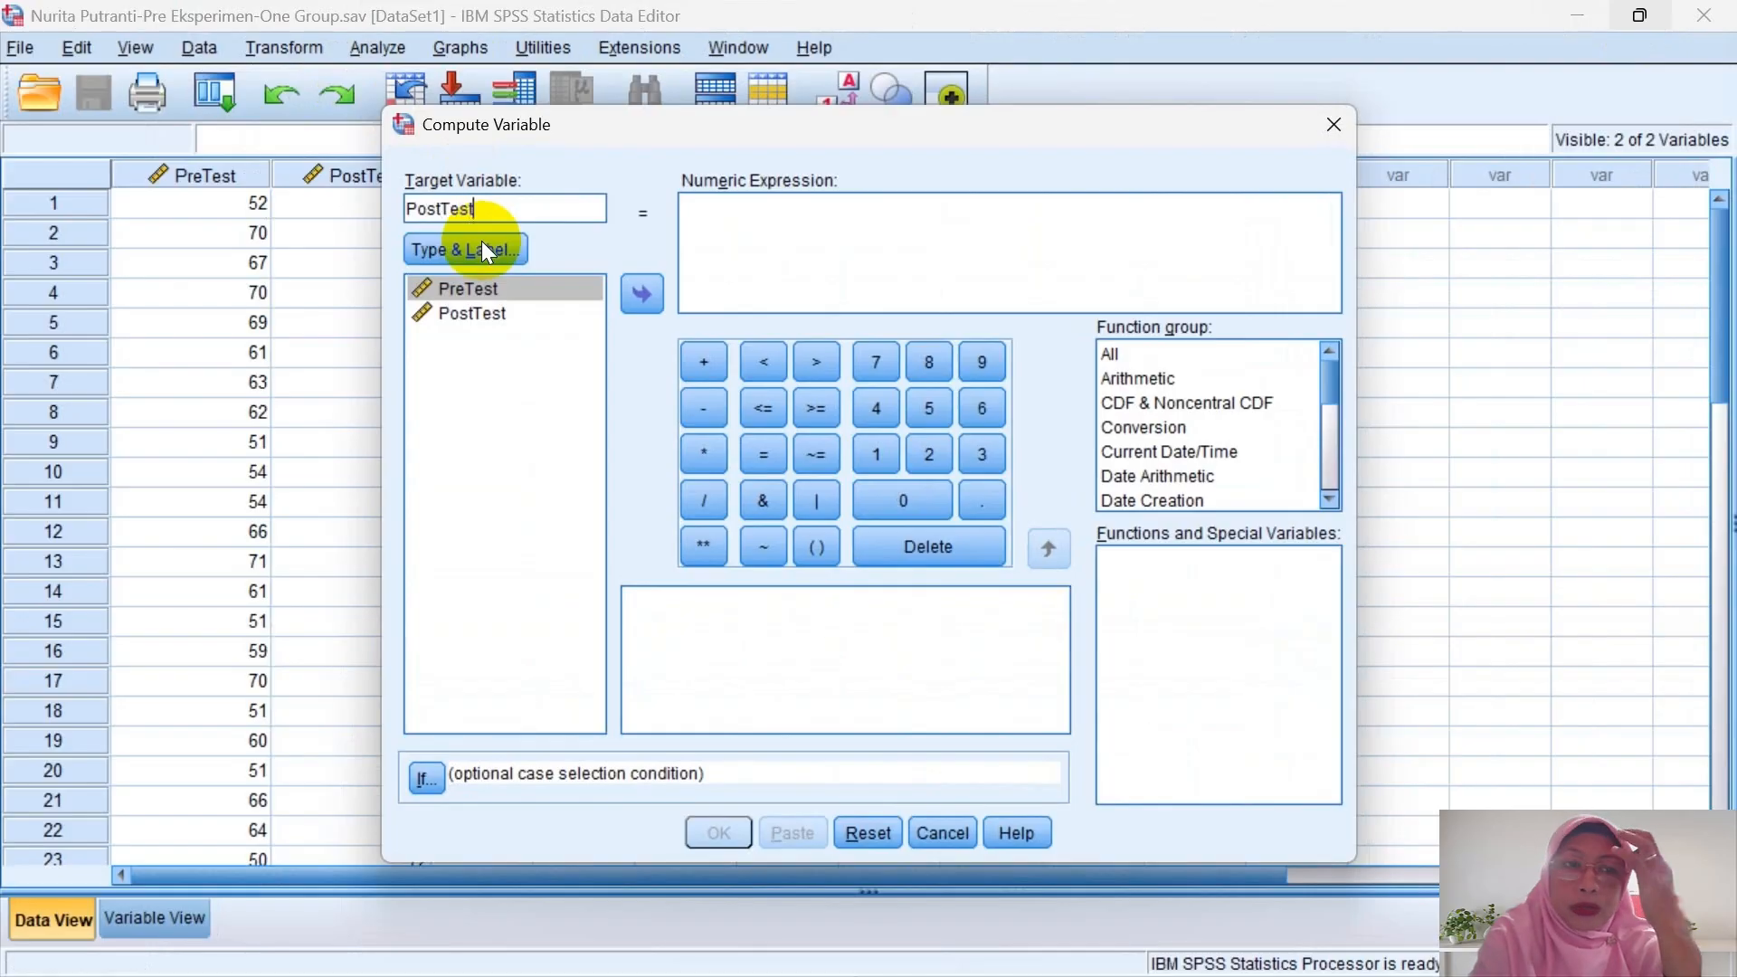
text(_kurang)
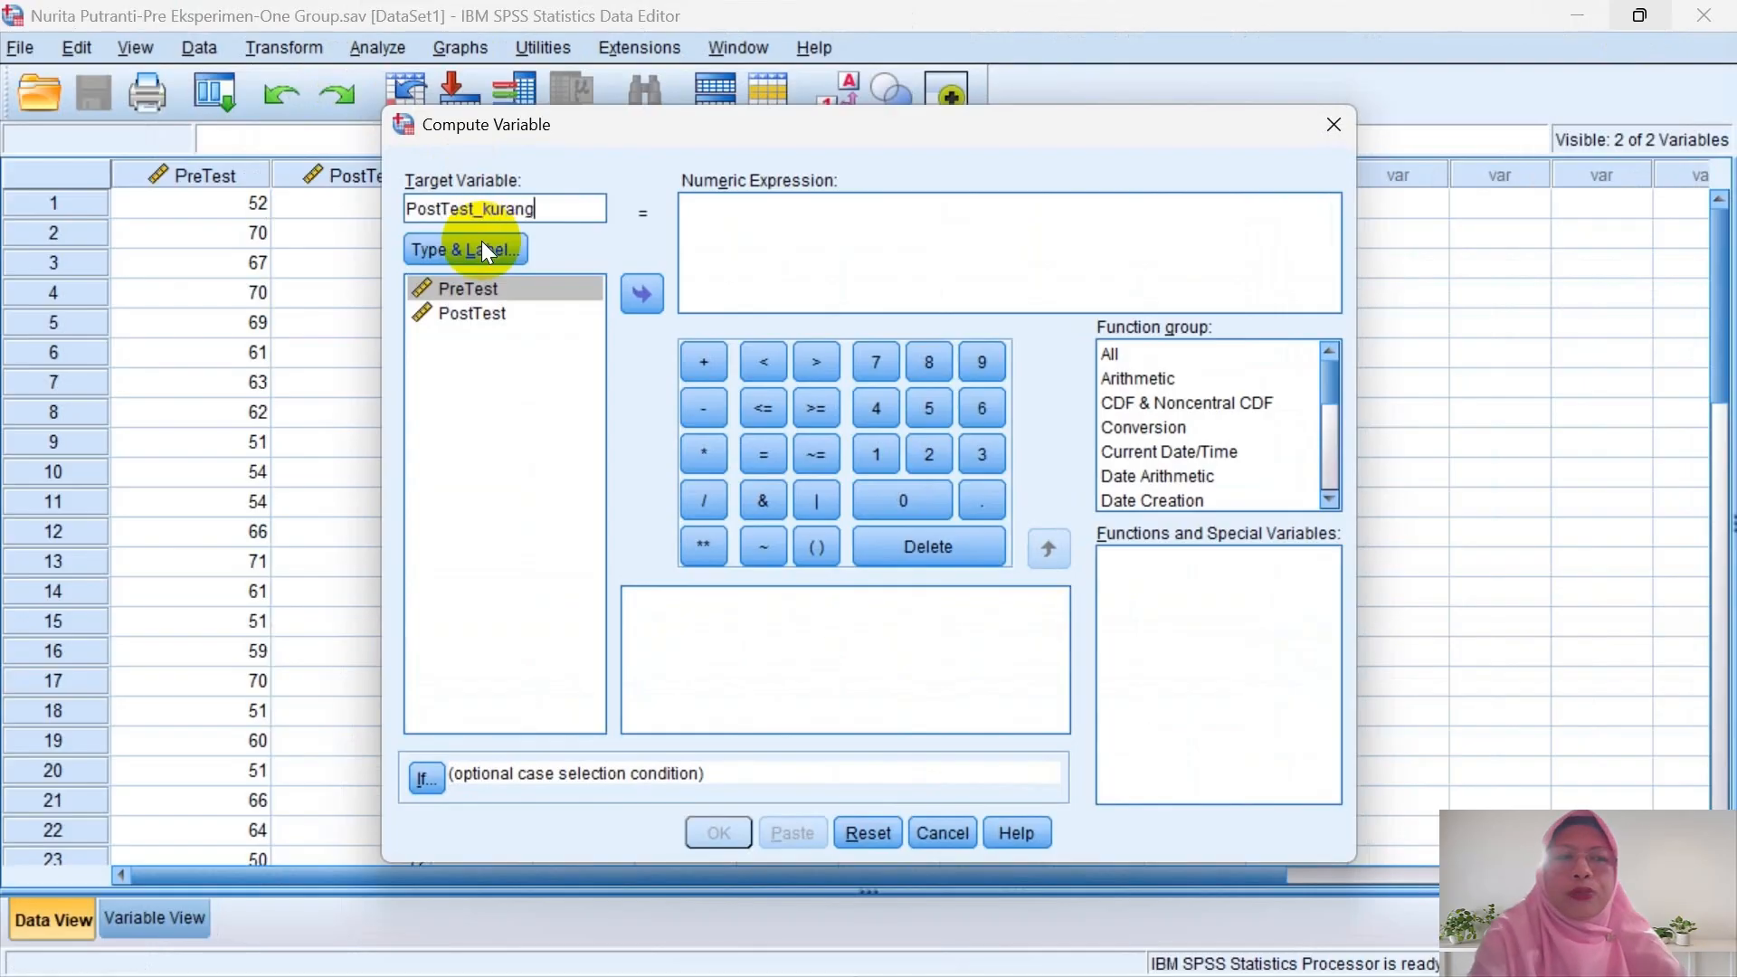
text(_PreT)
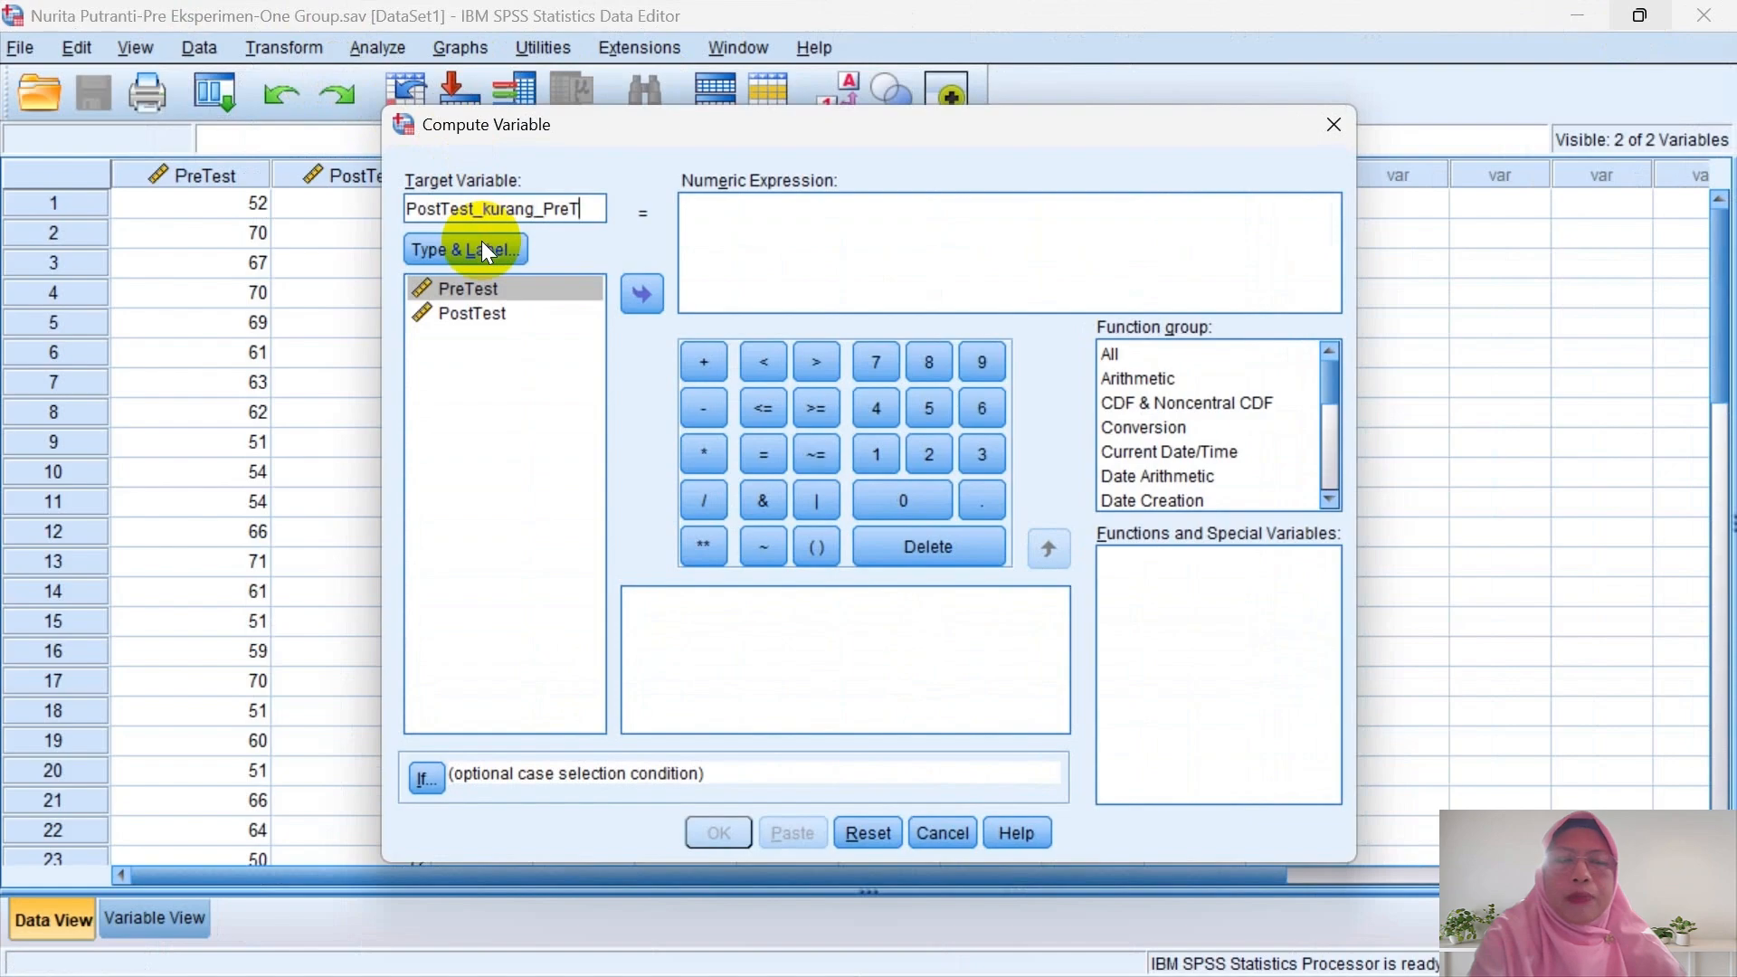
text(est)
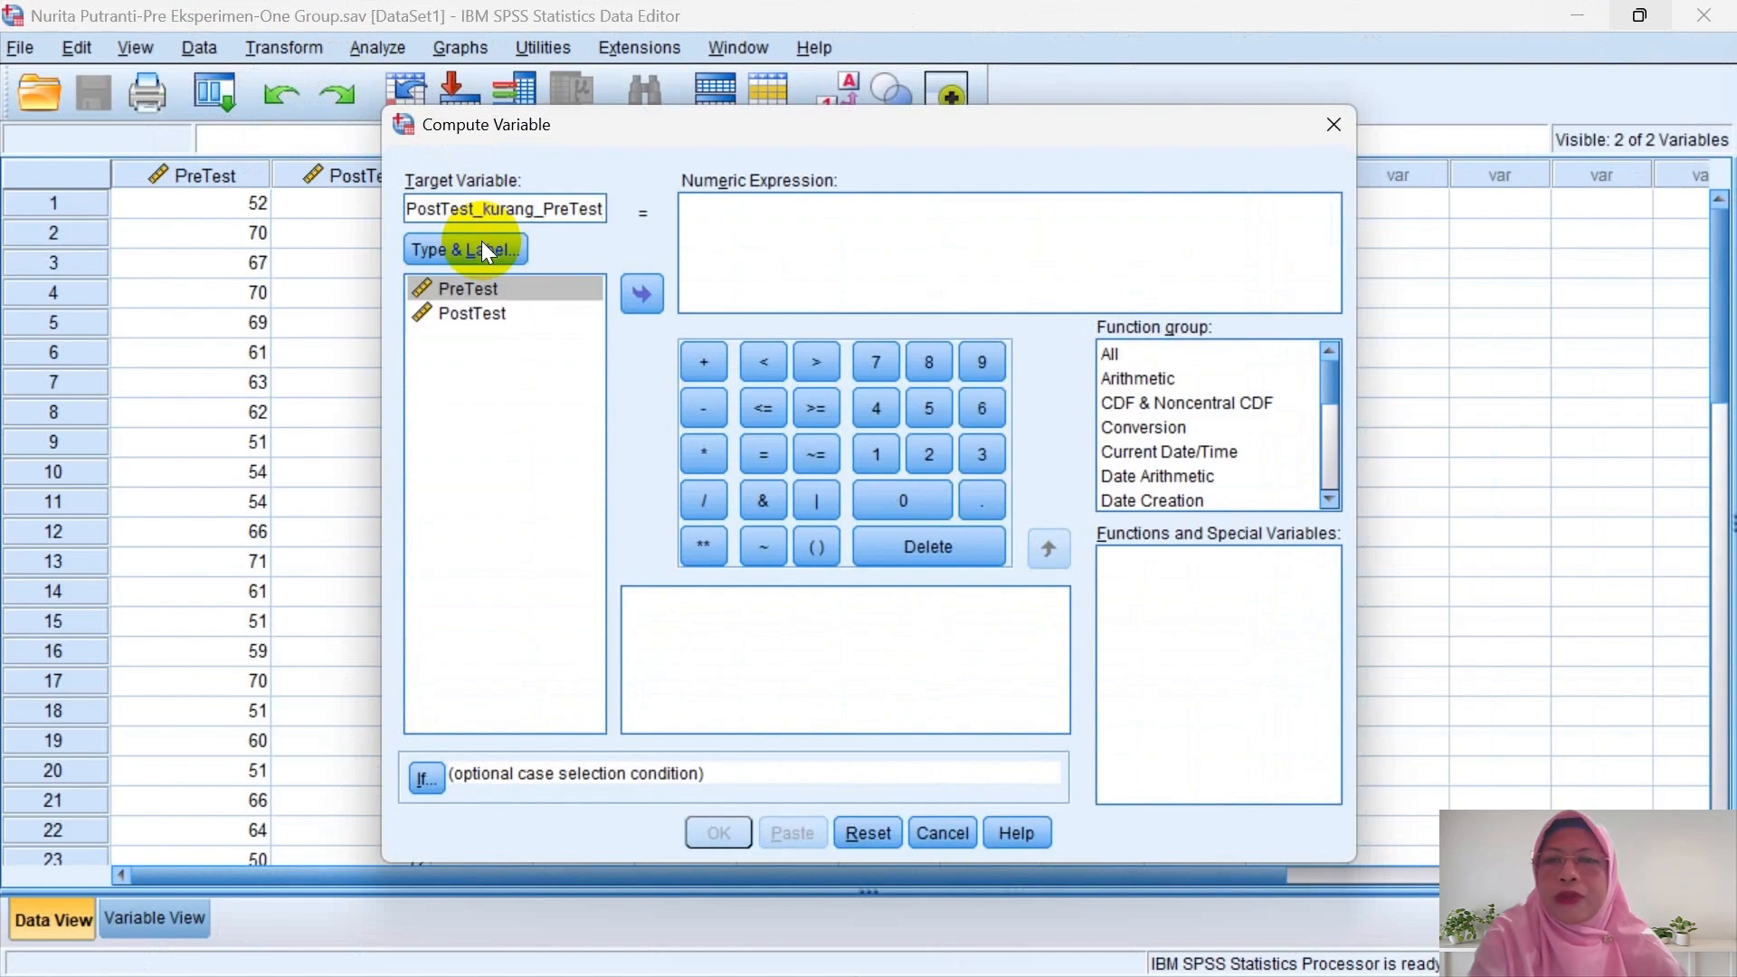
click(489, 316)
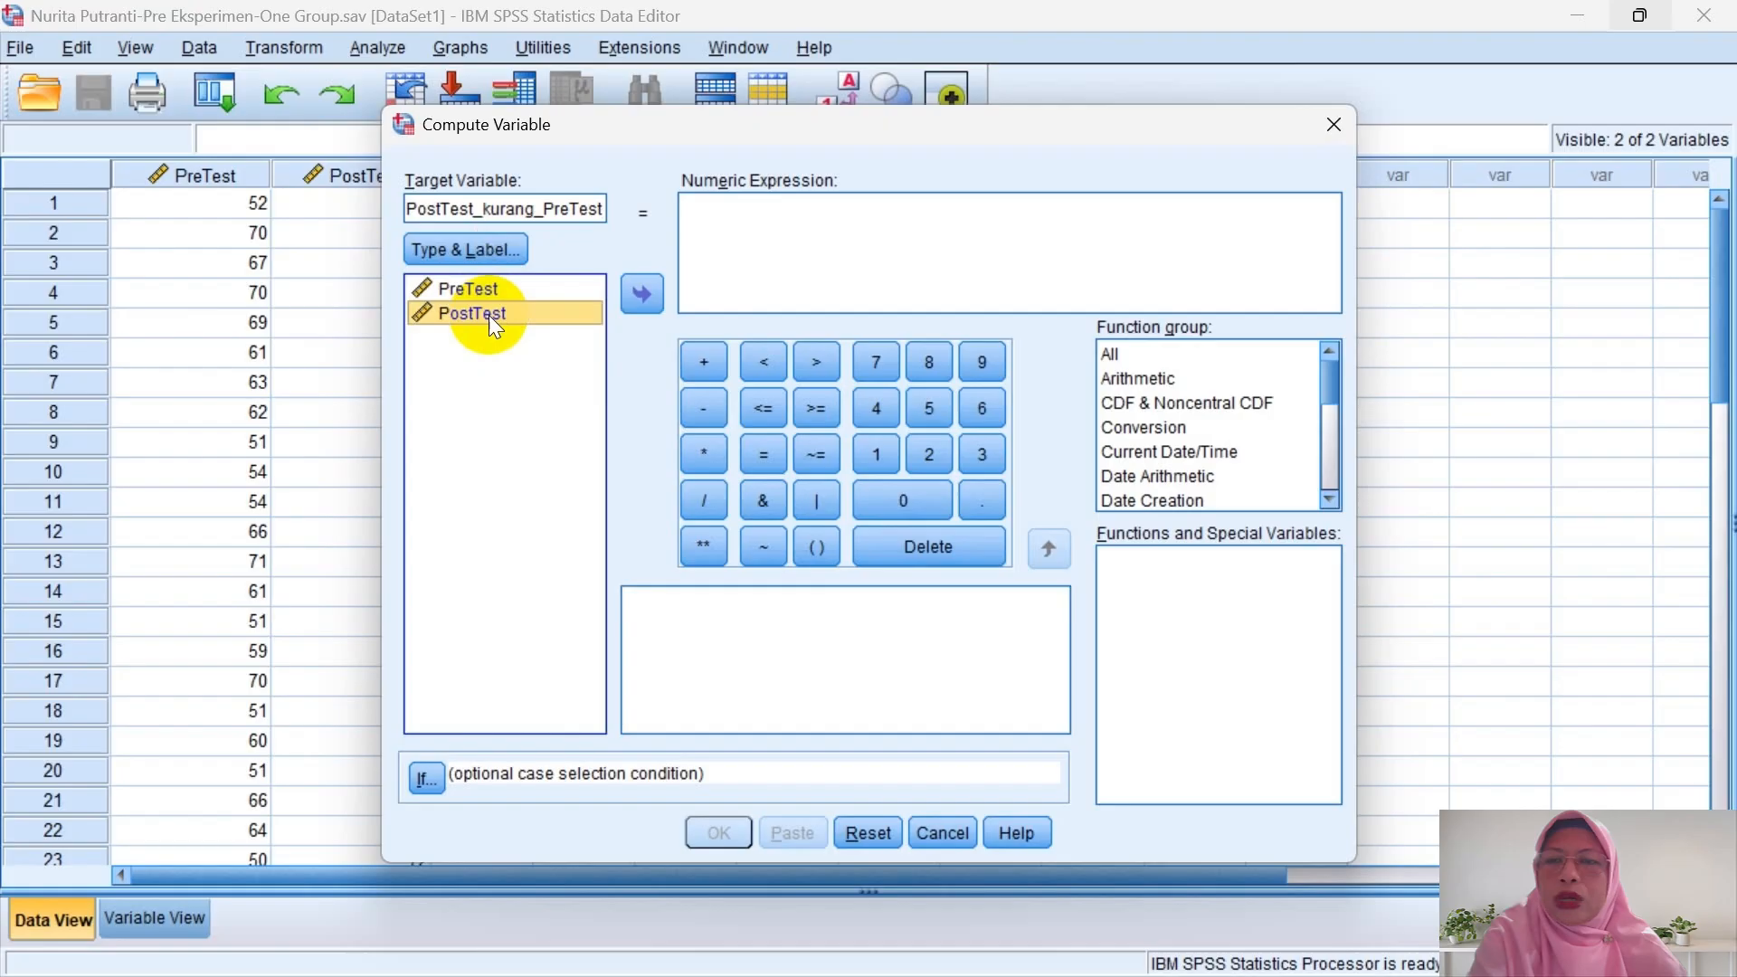
click(641, 287)
click(703, 408)
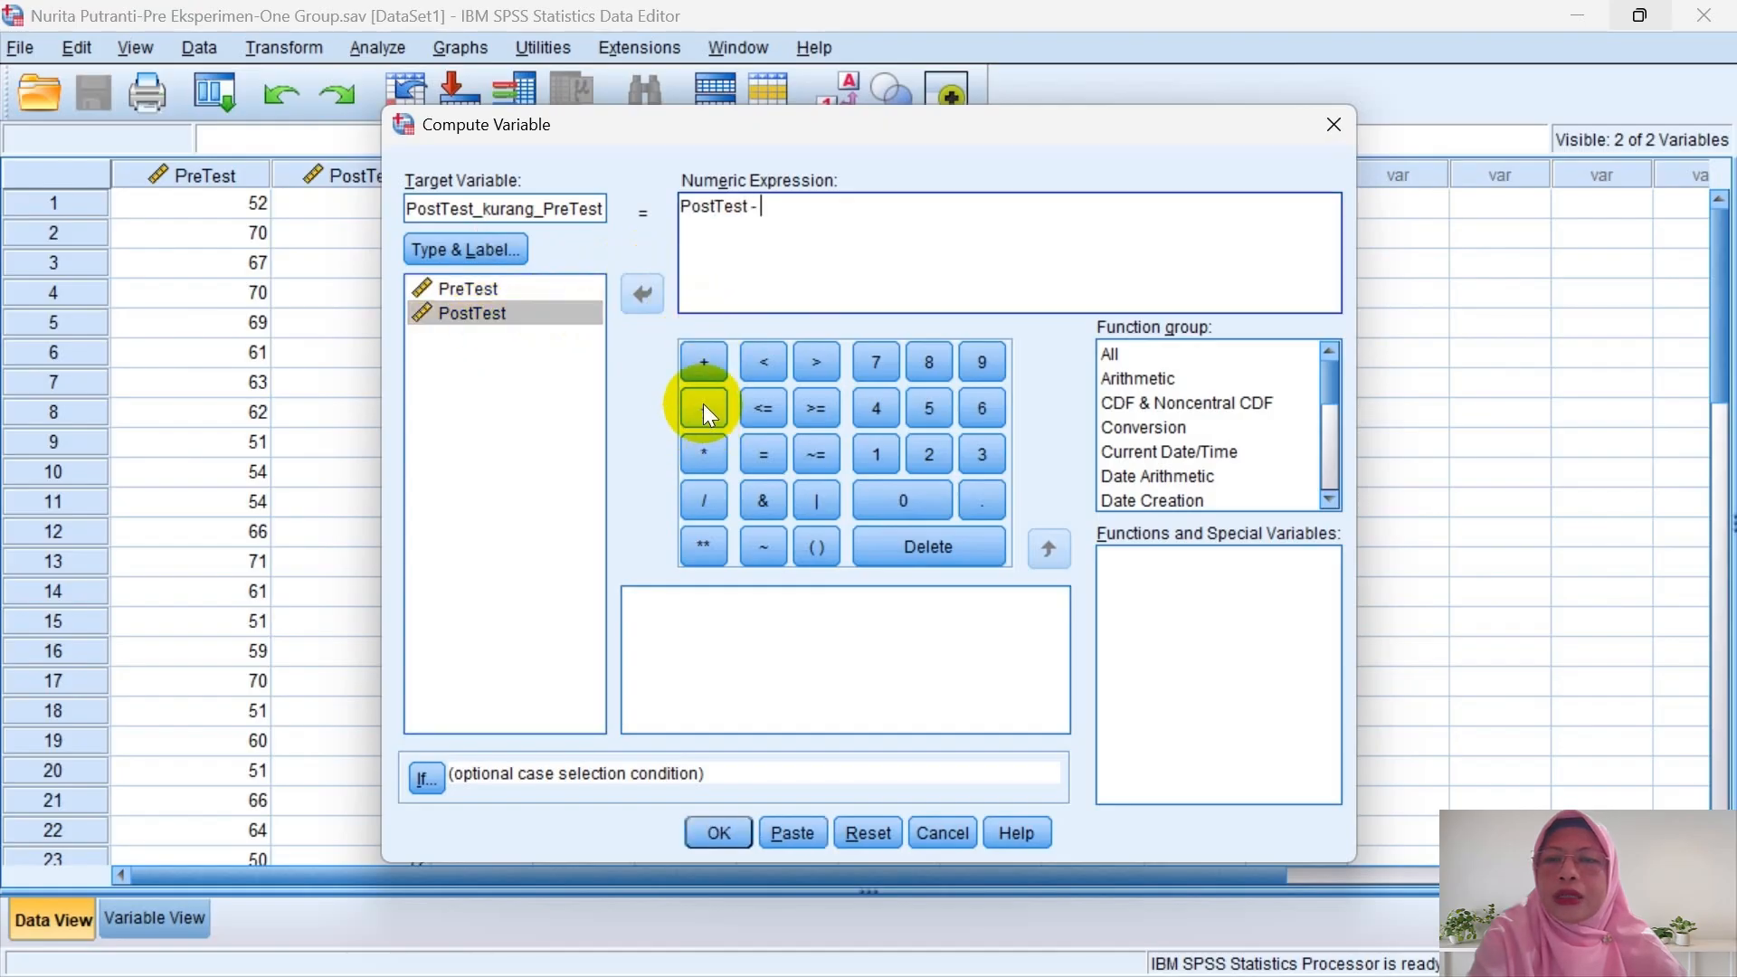
click(463, 290)
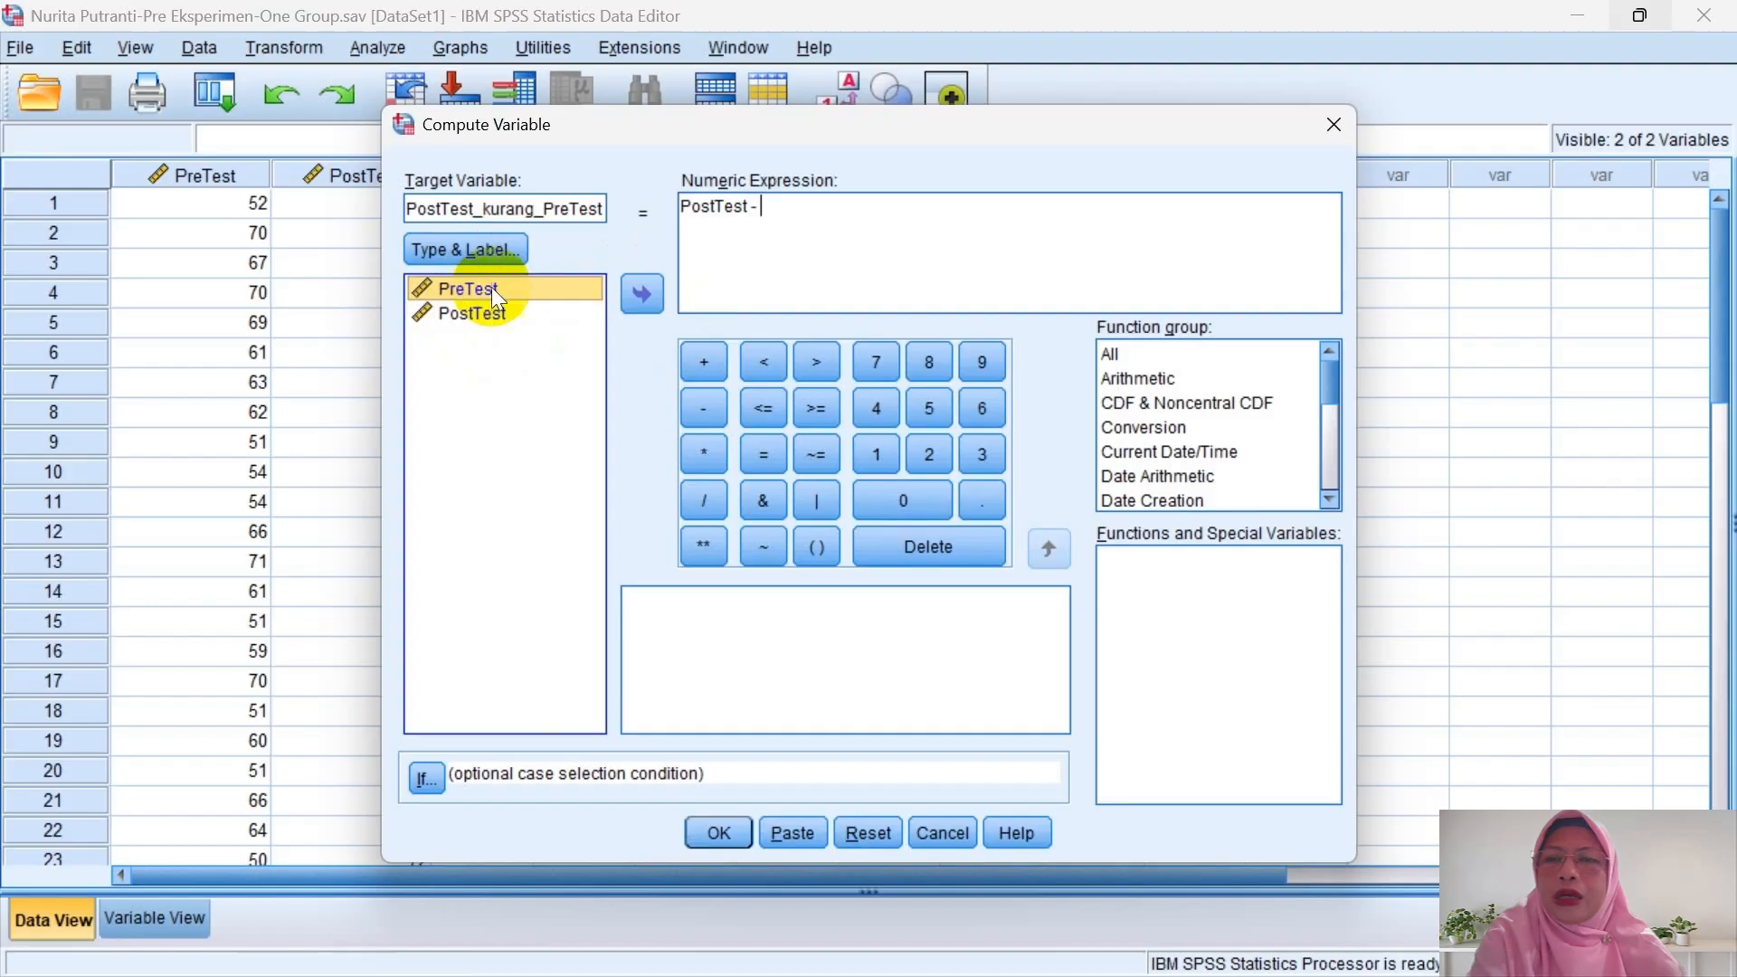
click(642, 293)
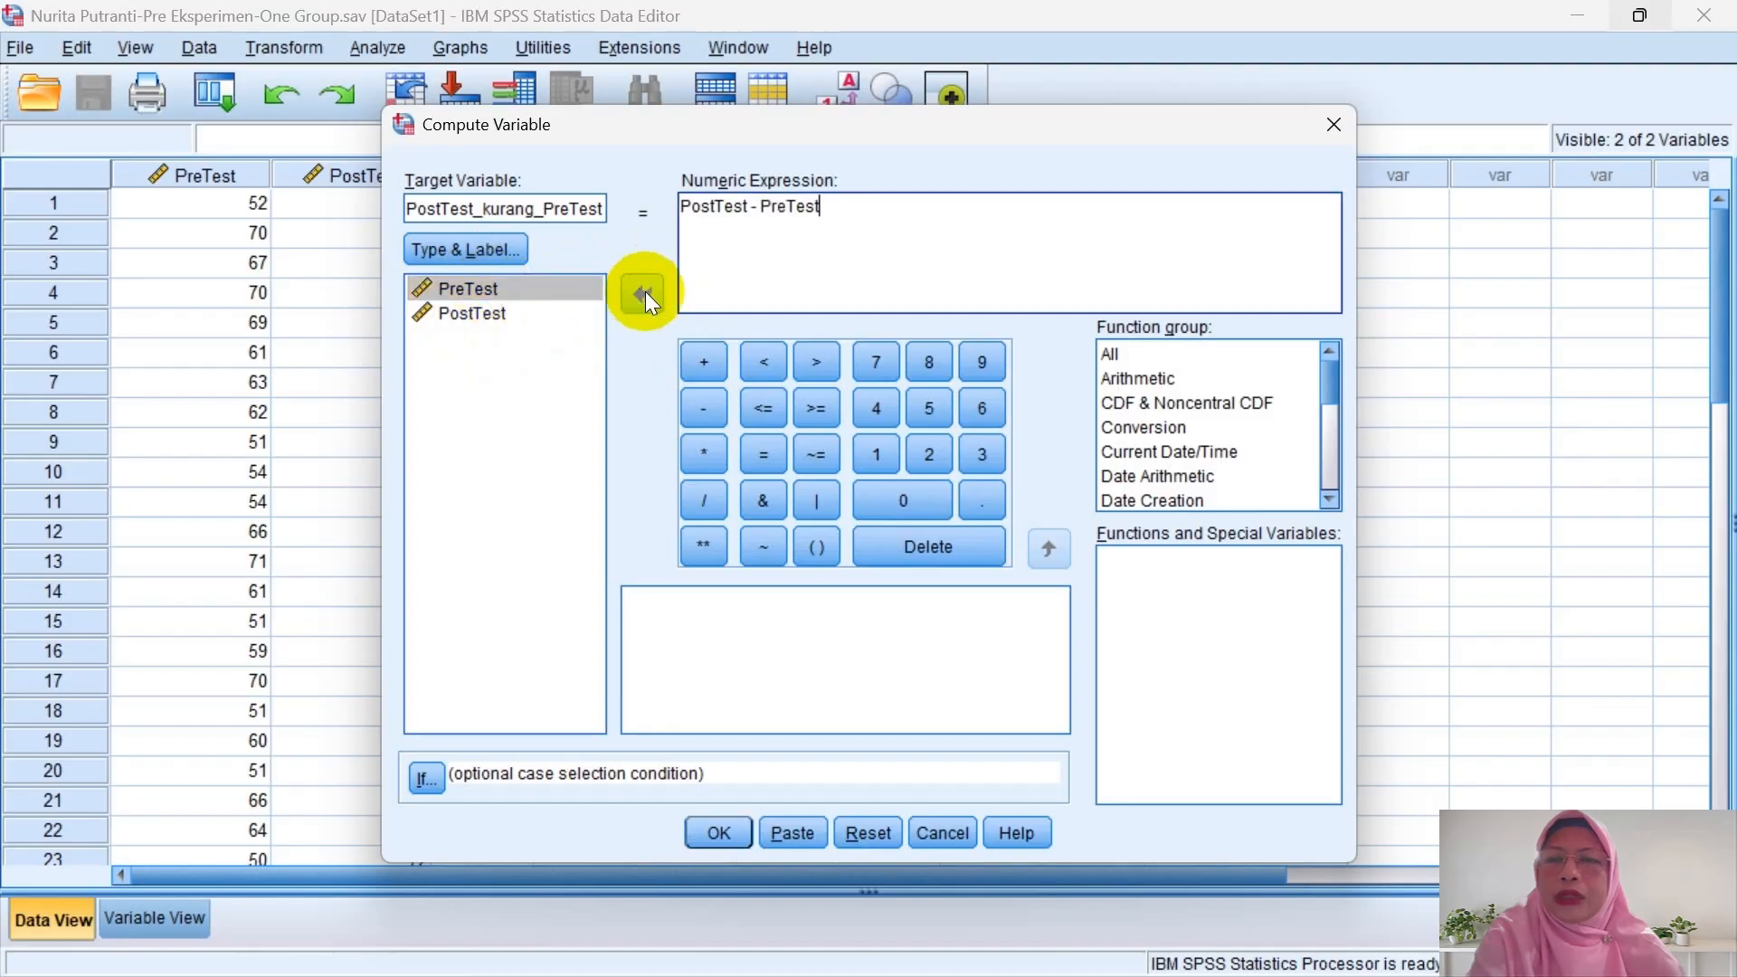
click(735, 823)
- Set PostTest_kurang_PreTest to 0 decimal places in Variable View
click(856, 503)
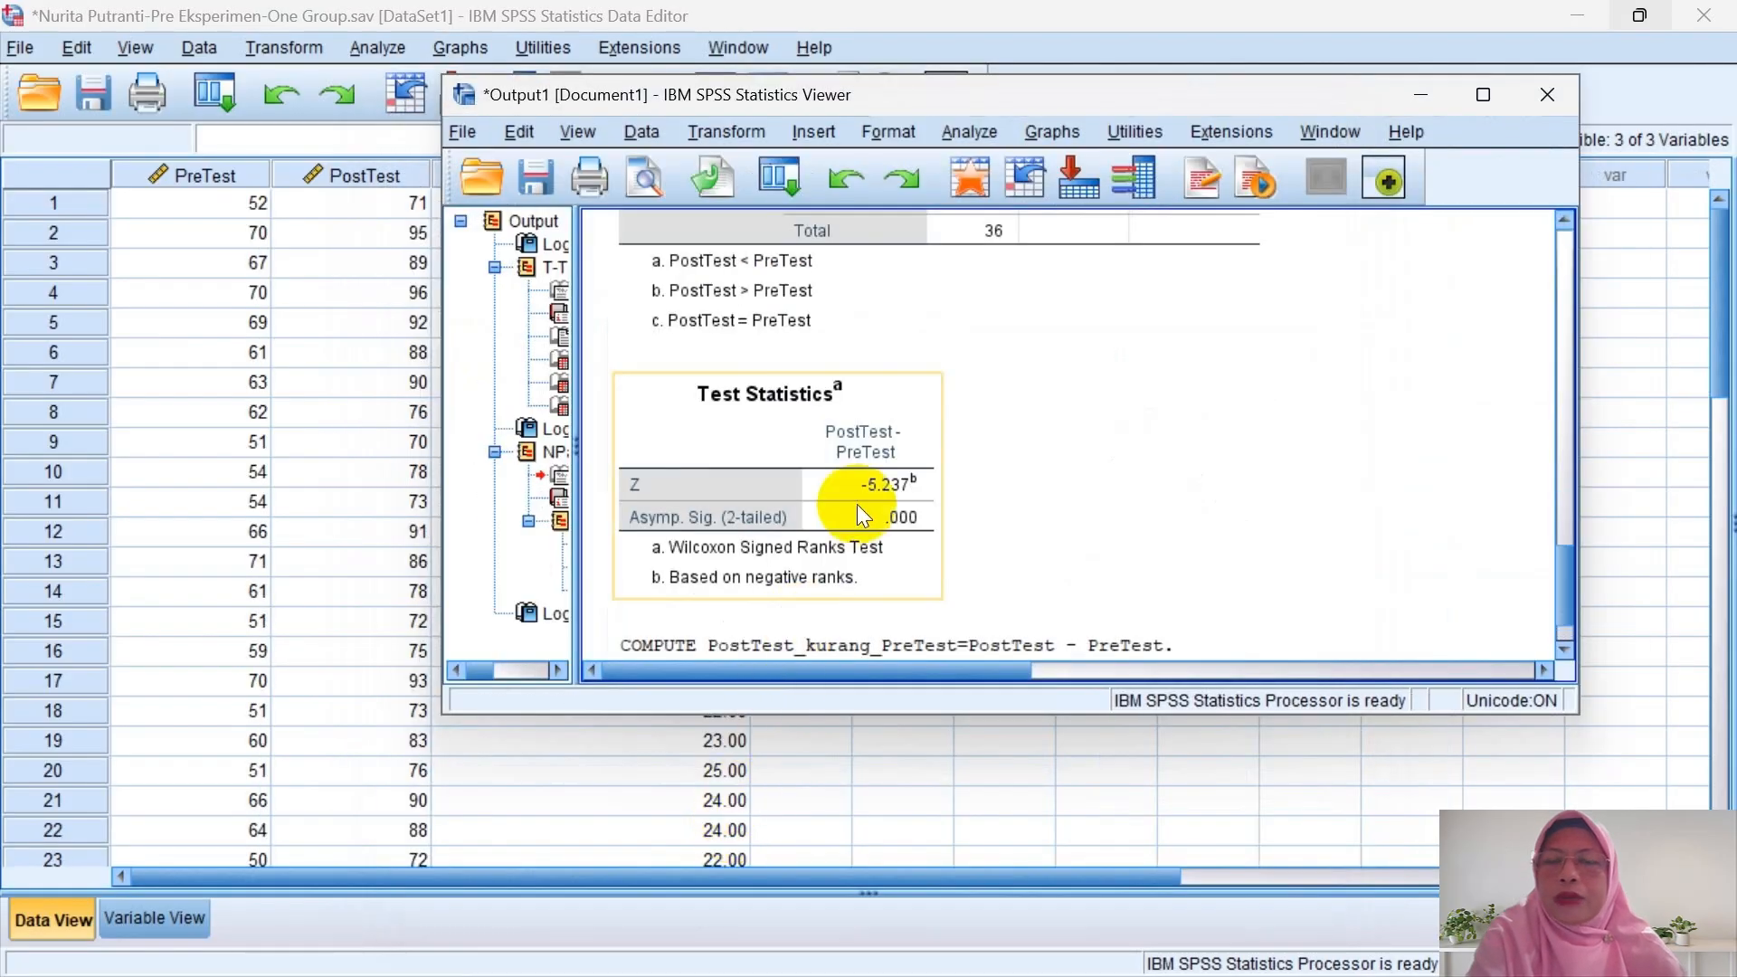
click(1420, 94)
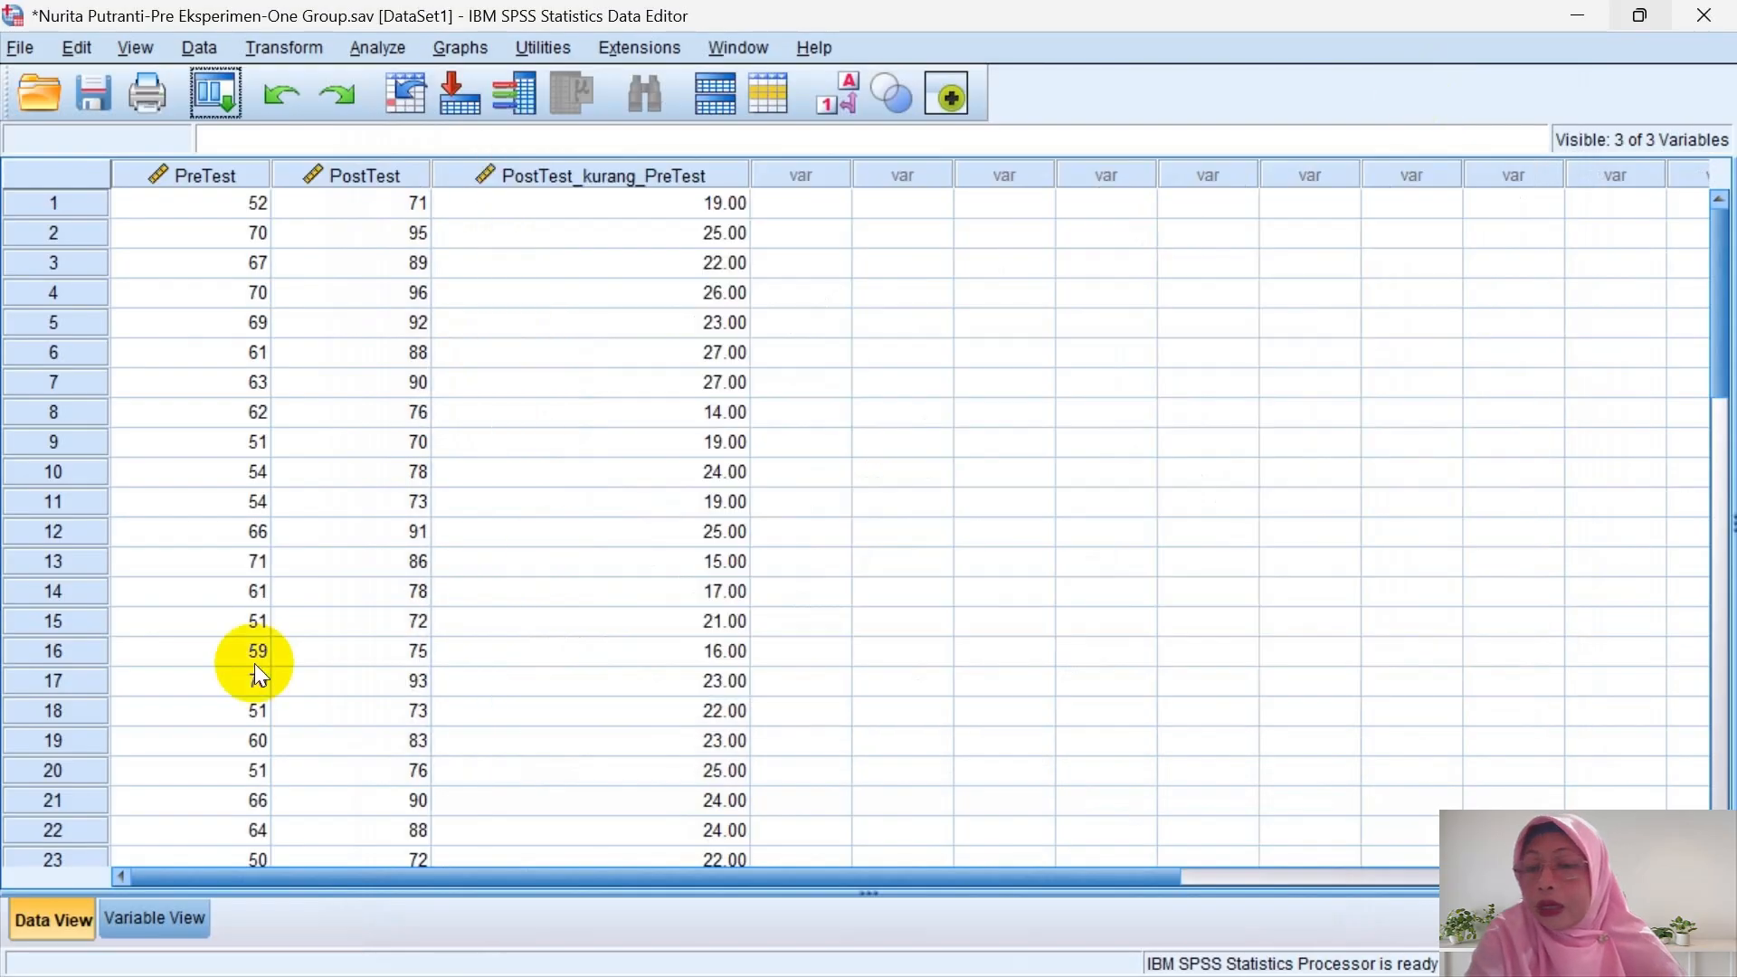
click(114, 919)
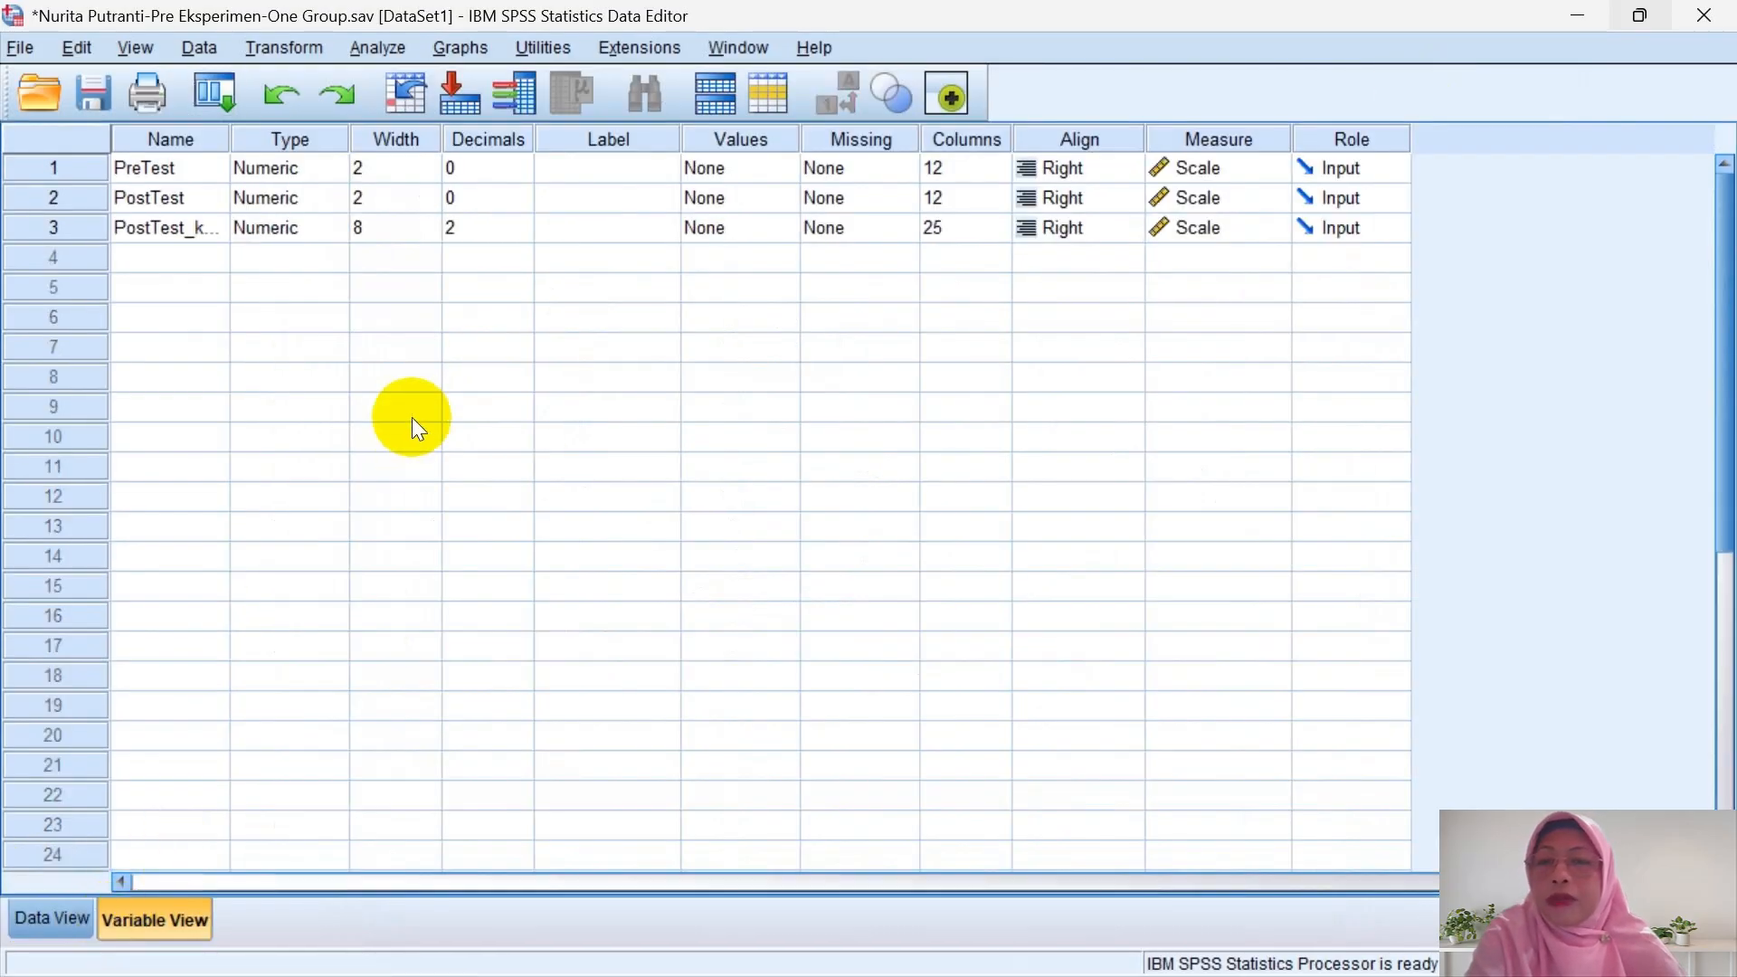
click(500, 228)
click(521, 234)
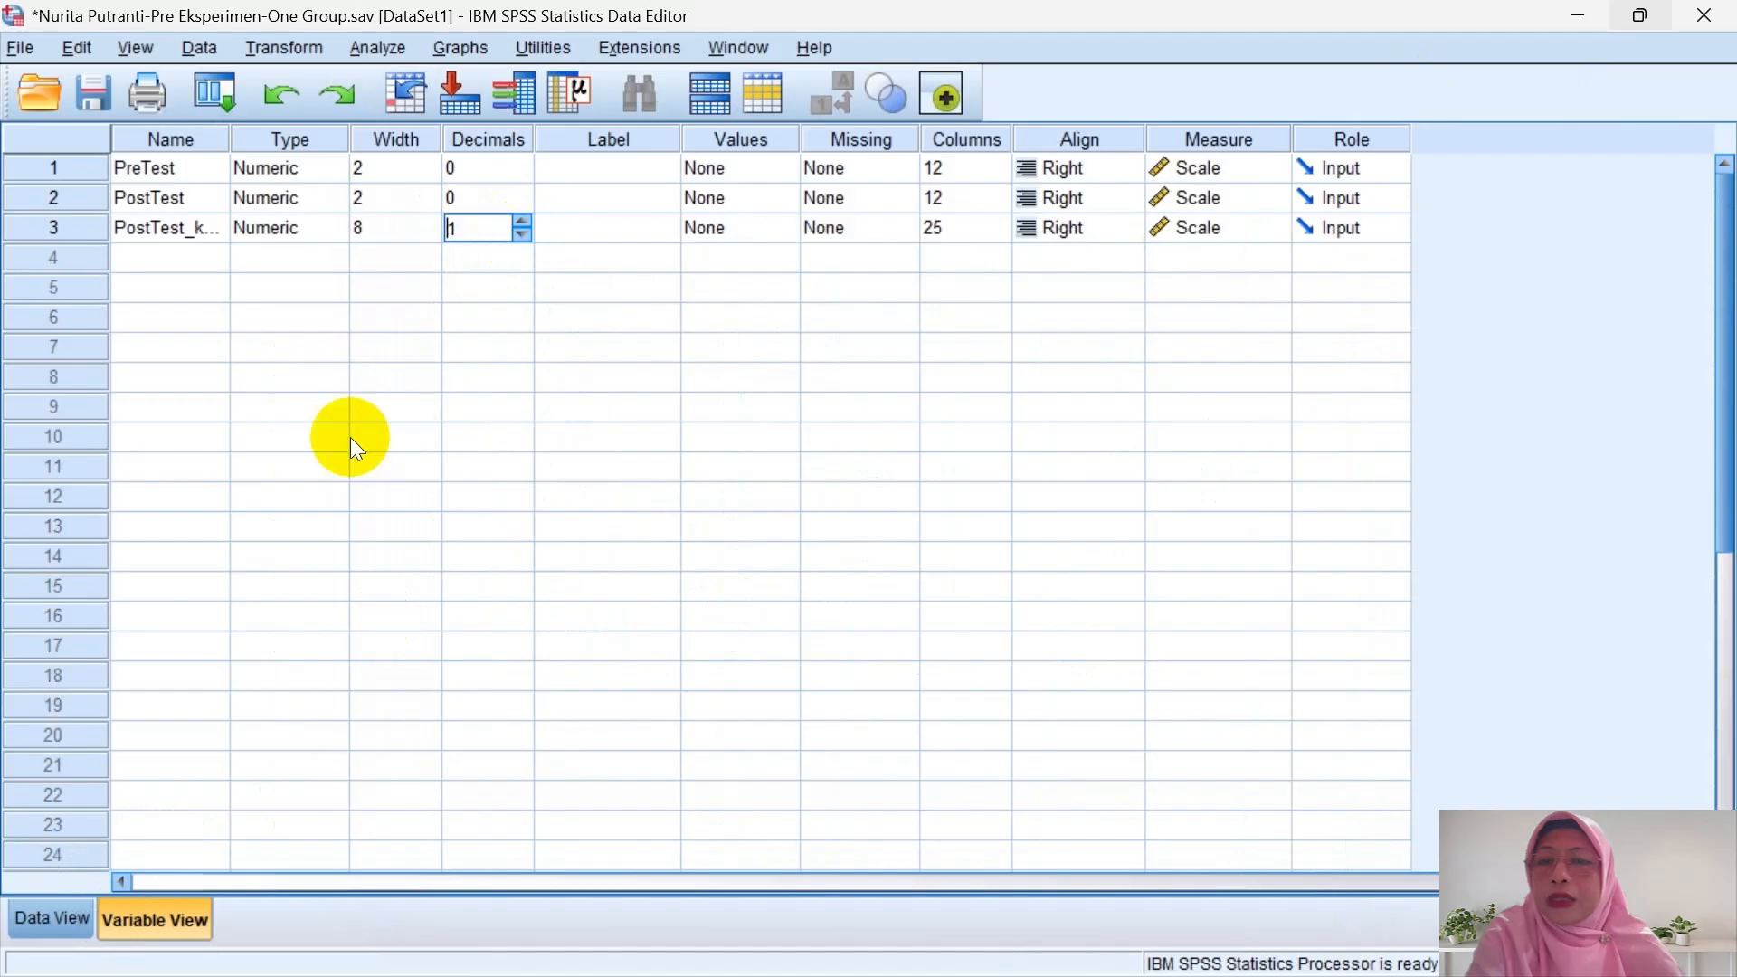
click(522, 235)
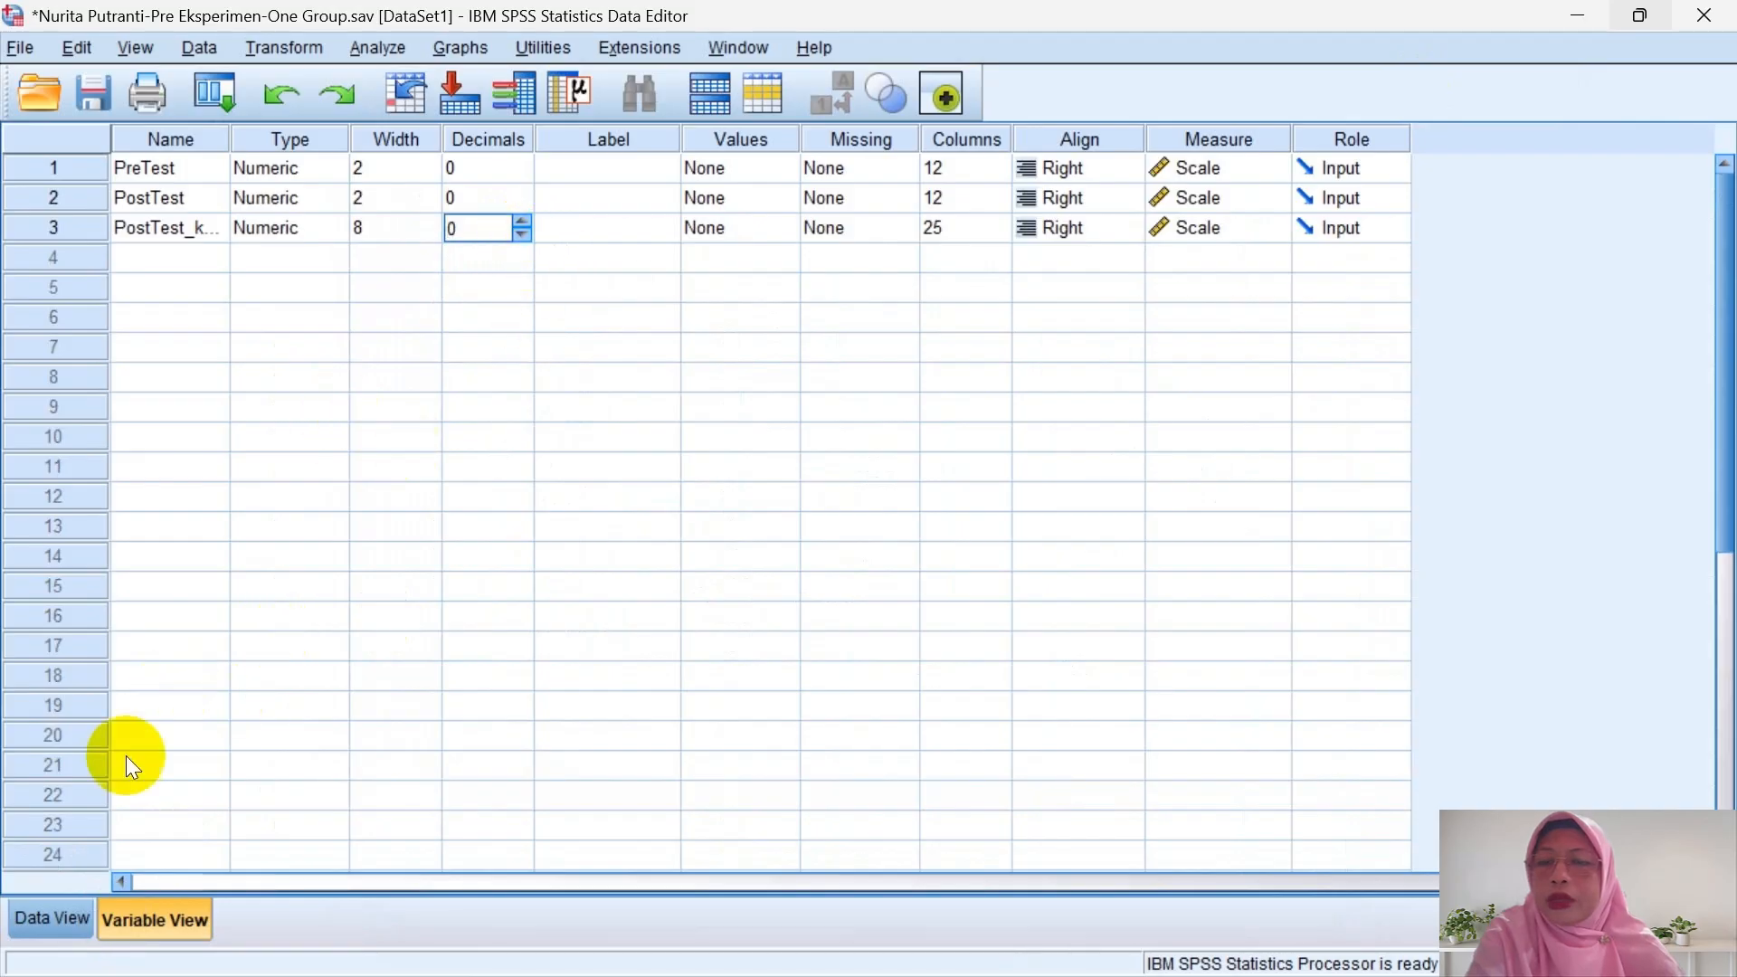
click(53, 919)
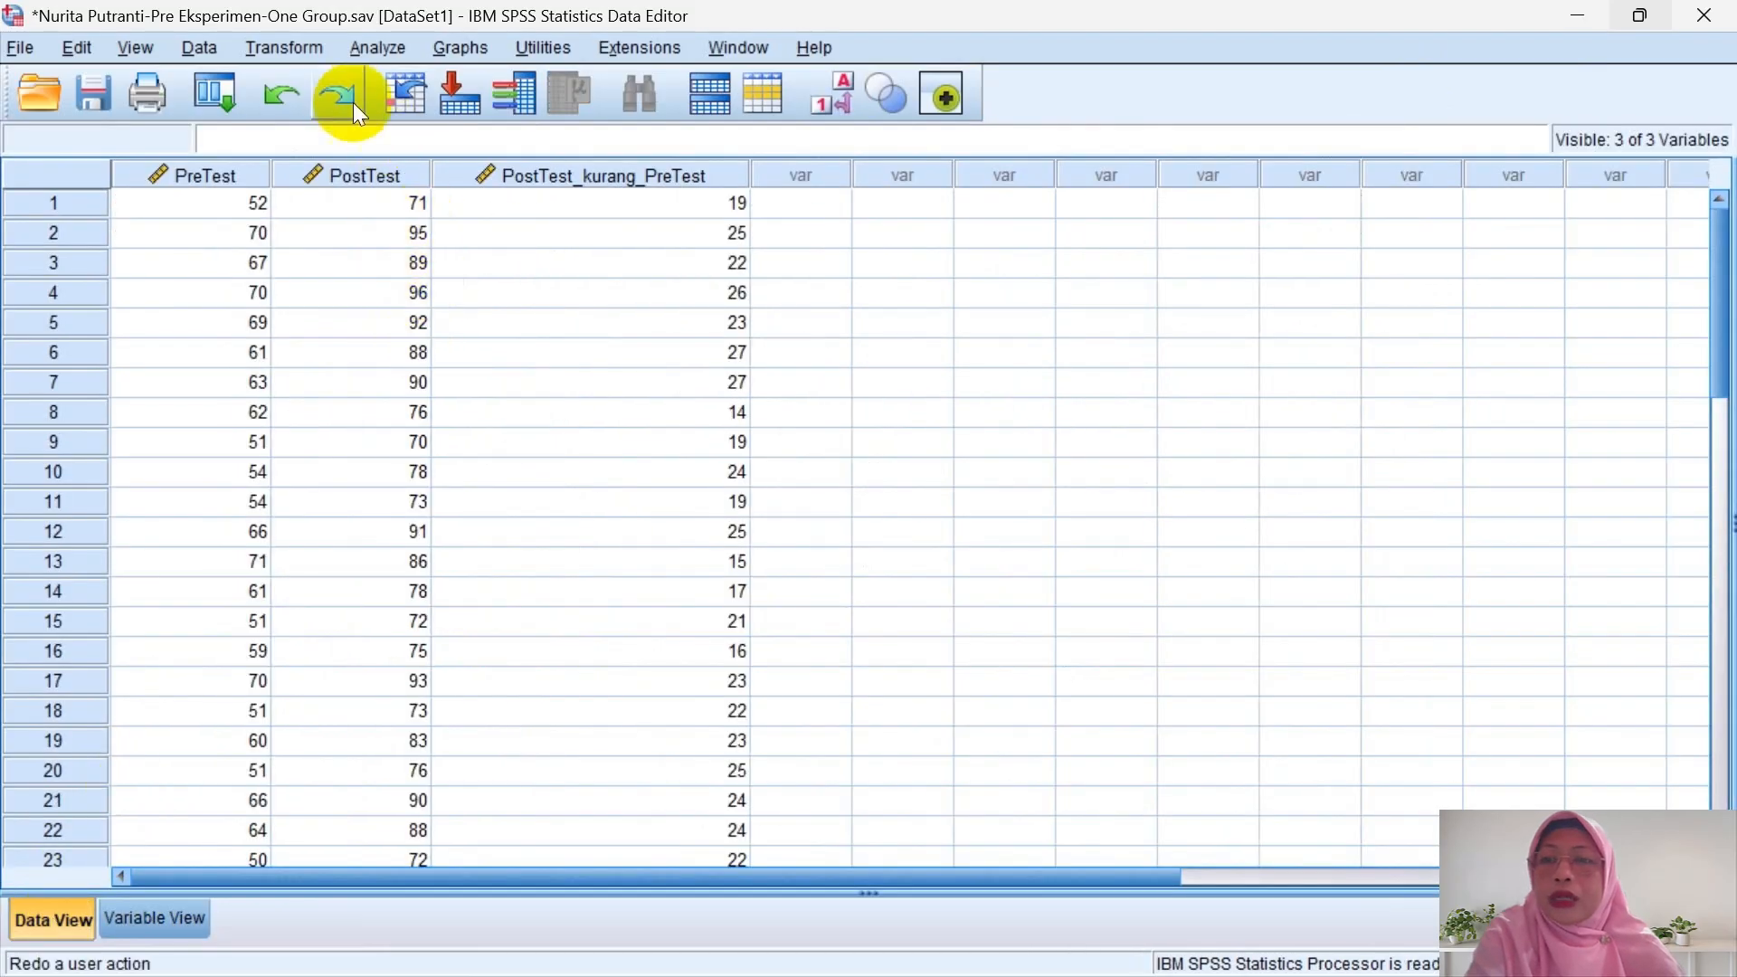
click(314, 54)
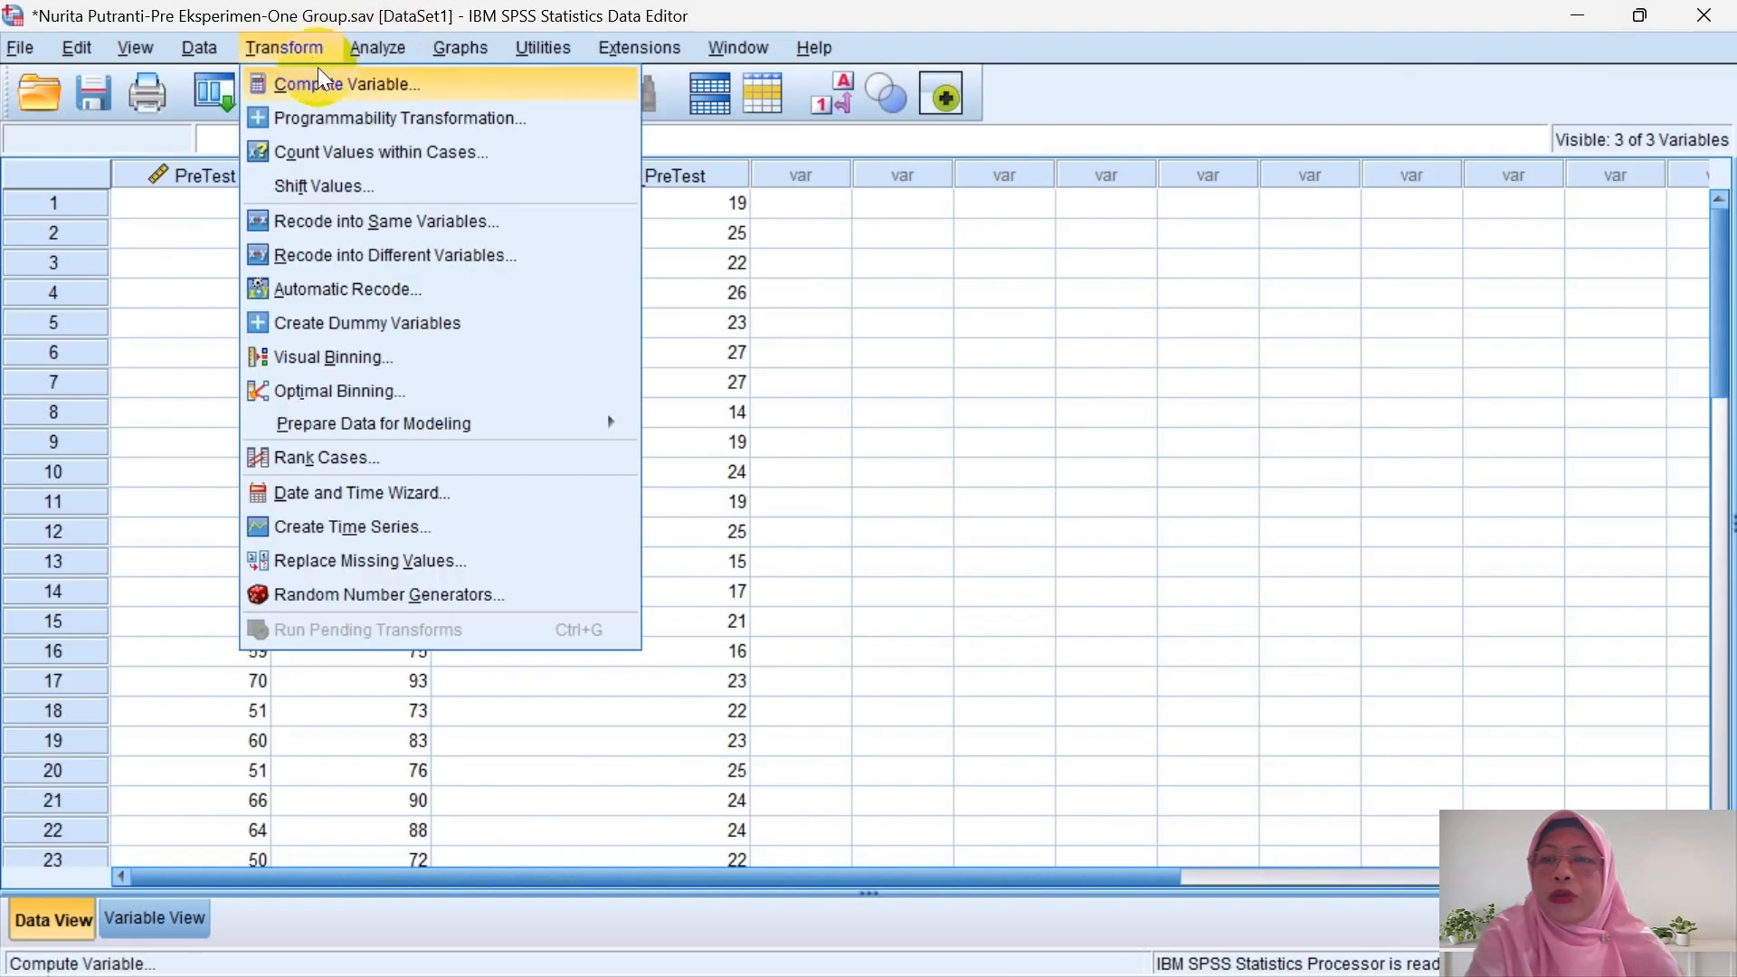
- Compute a new variable Score_Ideal = 100 - PreTest
click(319, 76)
key(BackSpace)
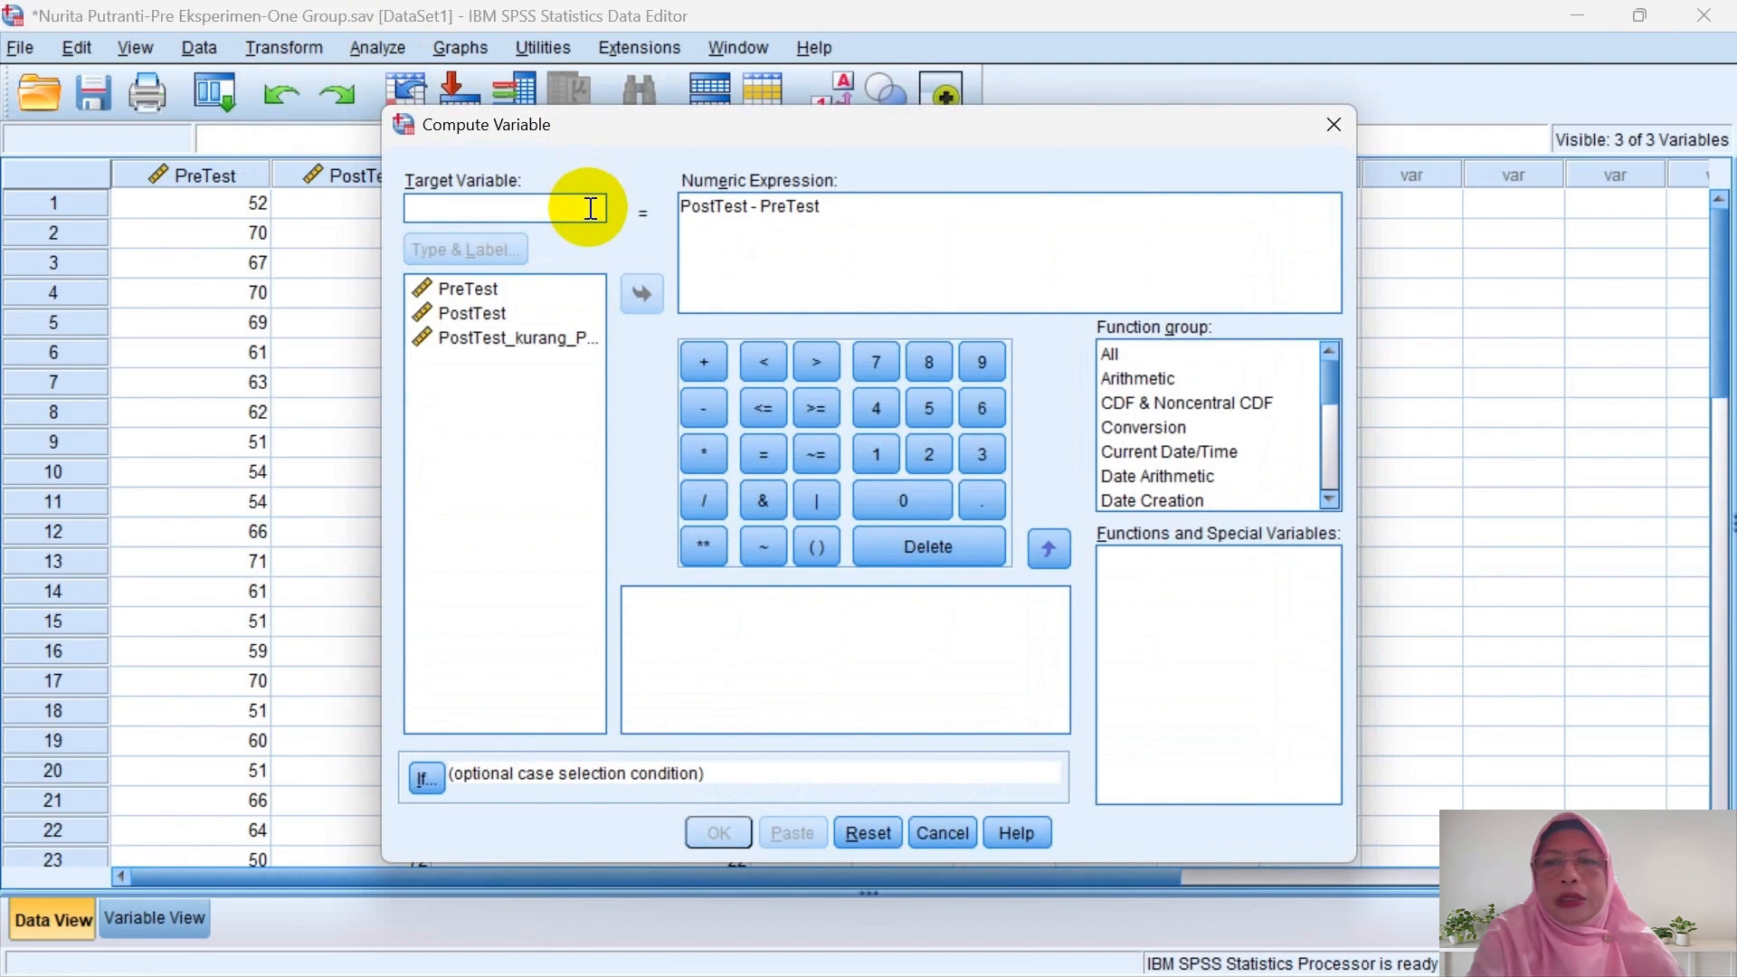
text(Scor)
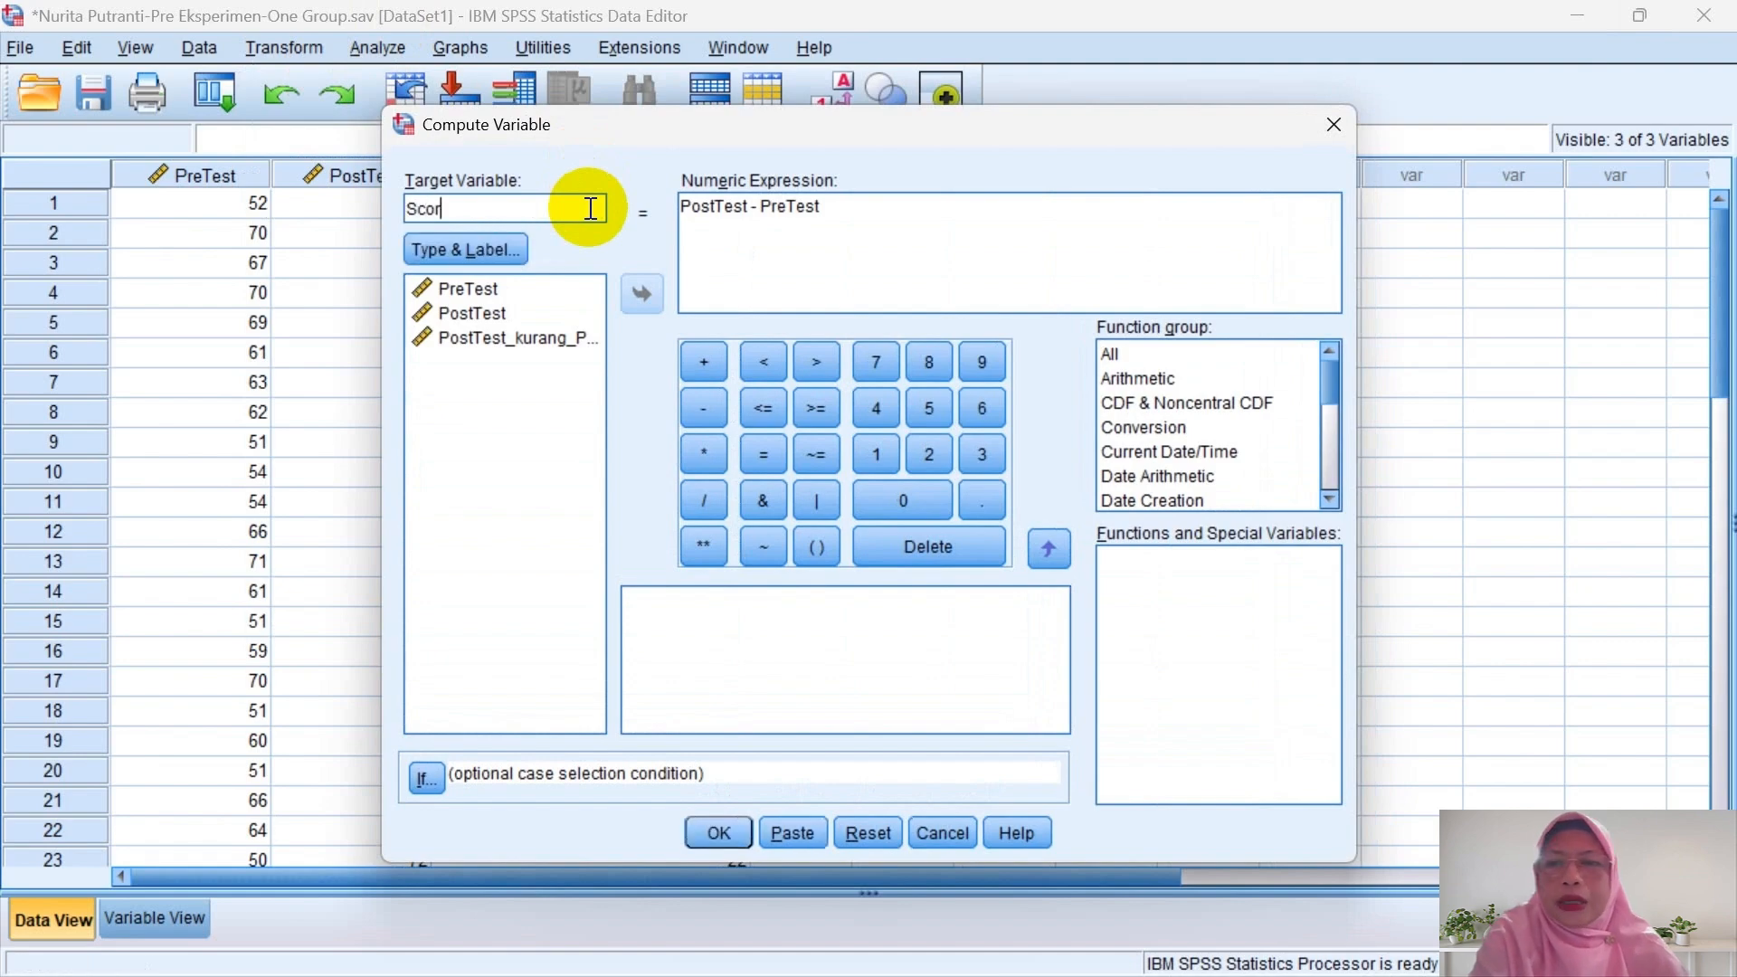
text(e_)
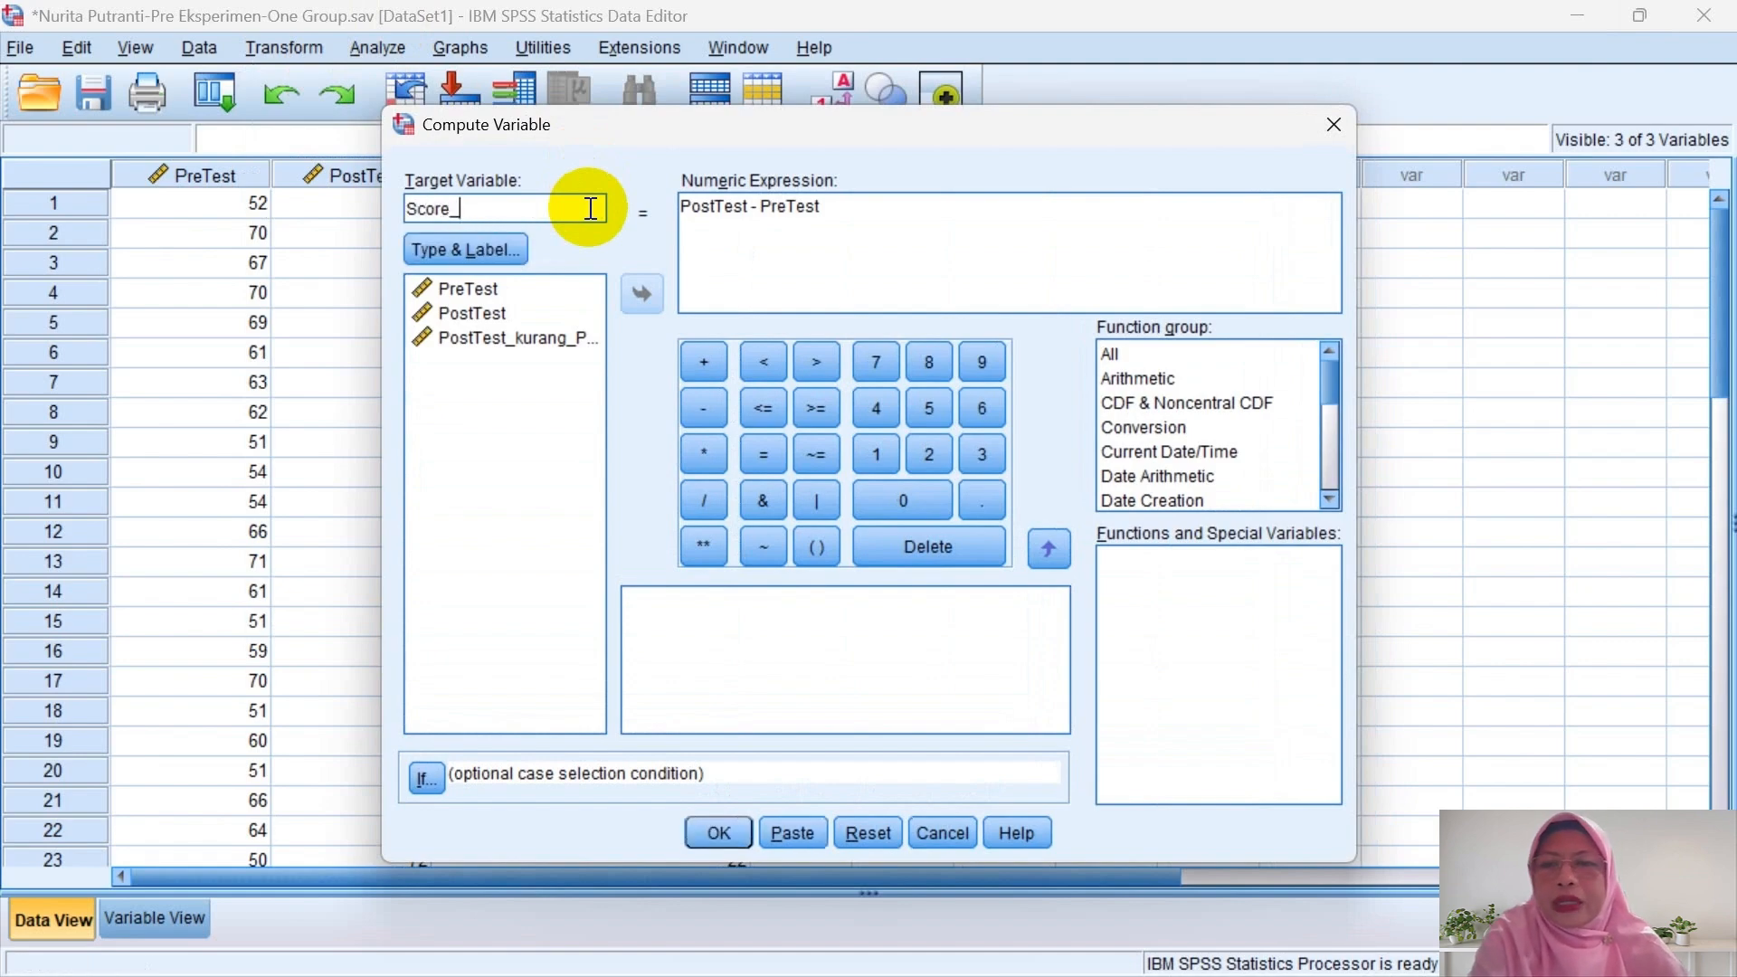
text(Ideal)
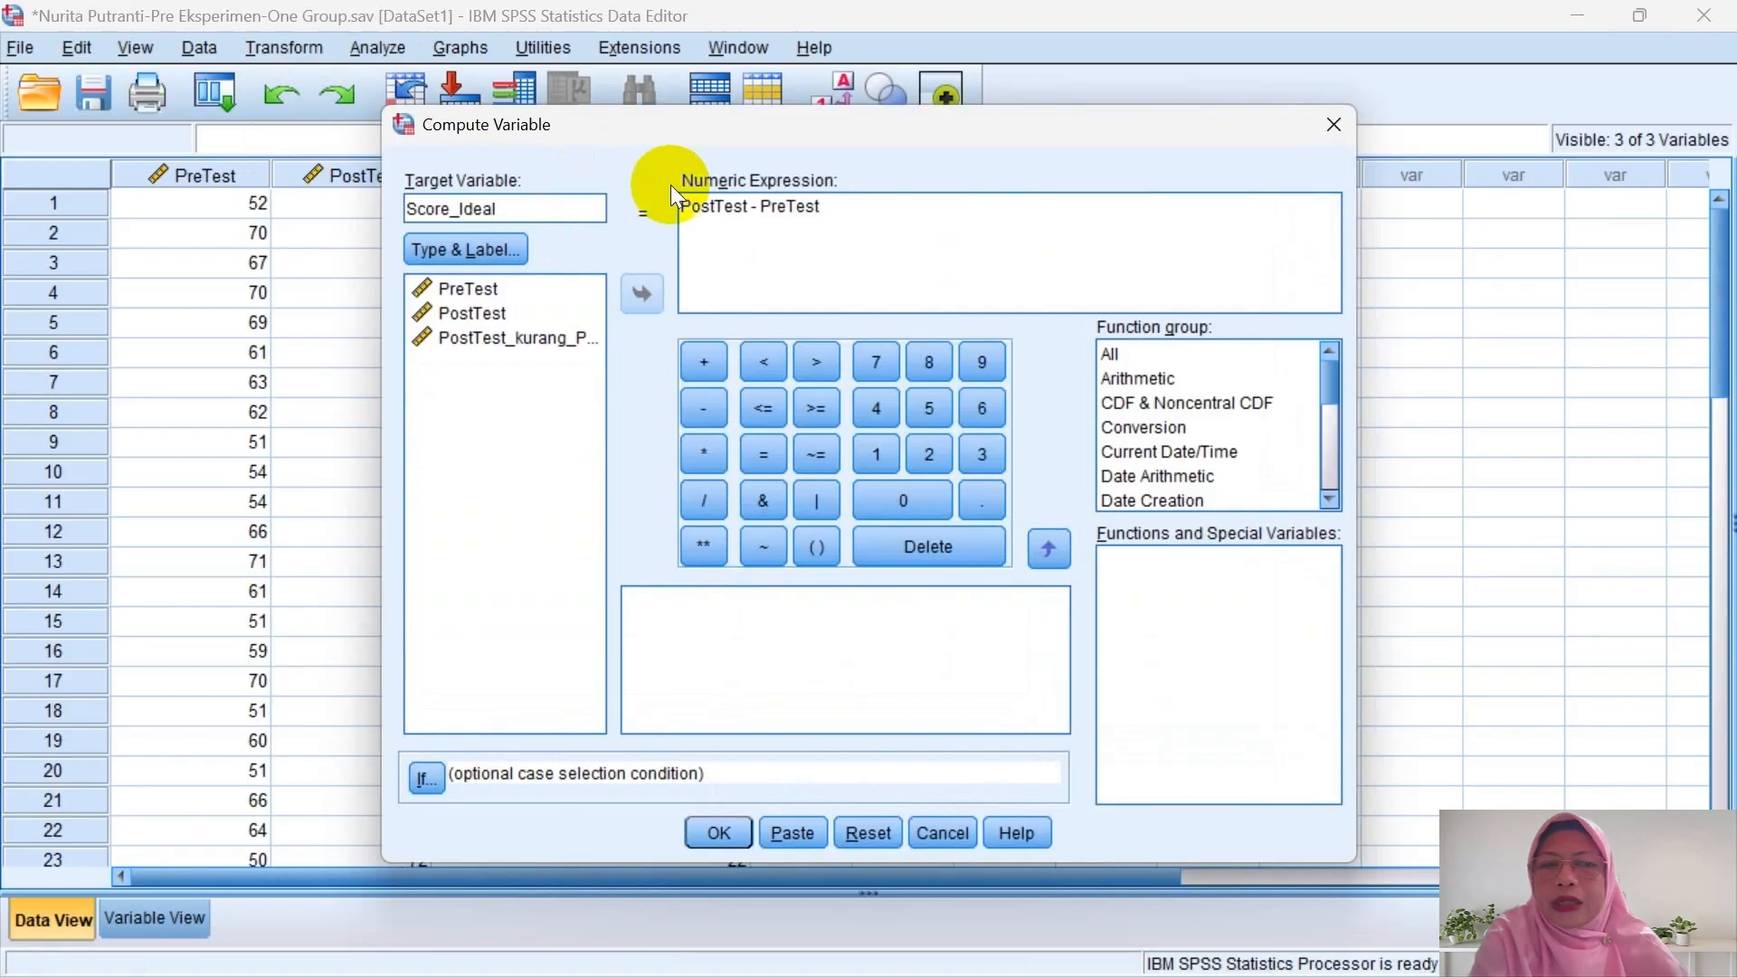
click(870, 207)
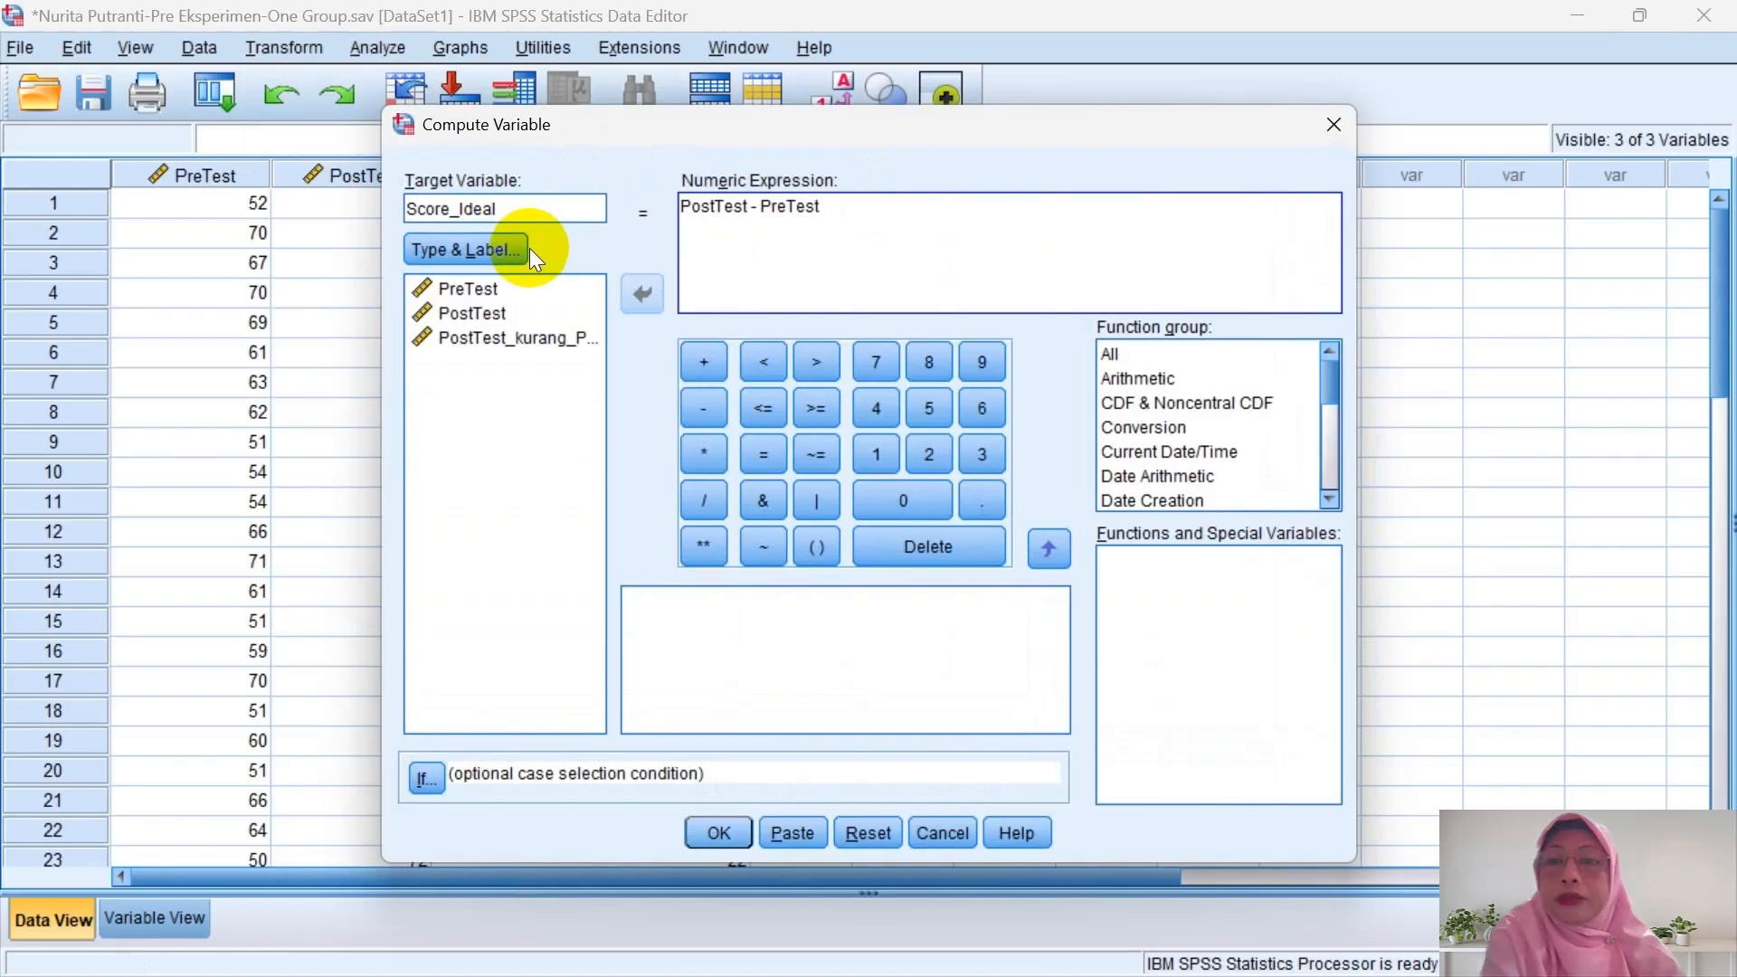
key(BackSpace)
key(BackSpace)
key(BackSpace)
key(BackSpace)
key(BackSpace)
key(BackSpace)
key(BackSpace)
key(BackSpace)
key(BackSpace)
key(BackSpace)
key(BackSpace)
key(BackSpace)
key(BackSpace)
key(BackSpace)
key(BackSpace)
key(BackSpace)
key(BackSpace)
key(BackSpace)
text(100)
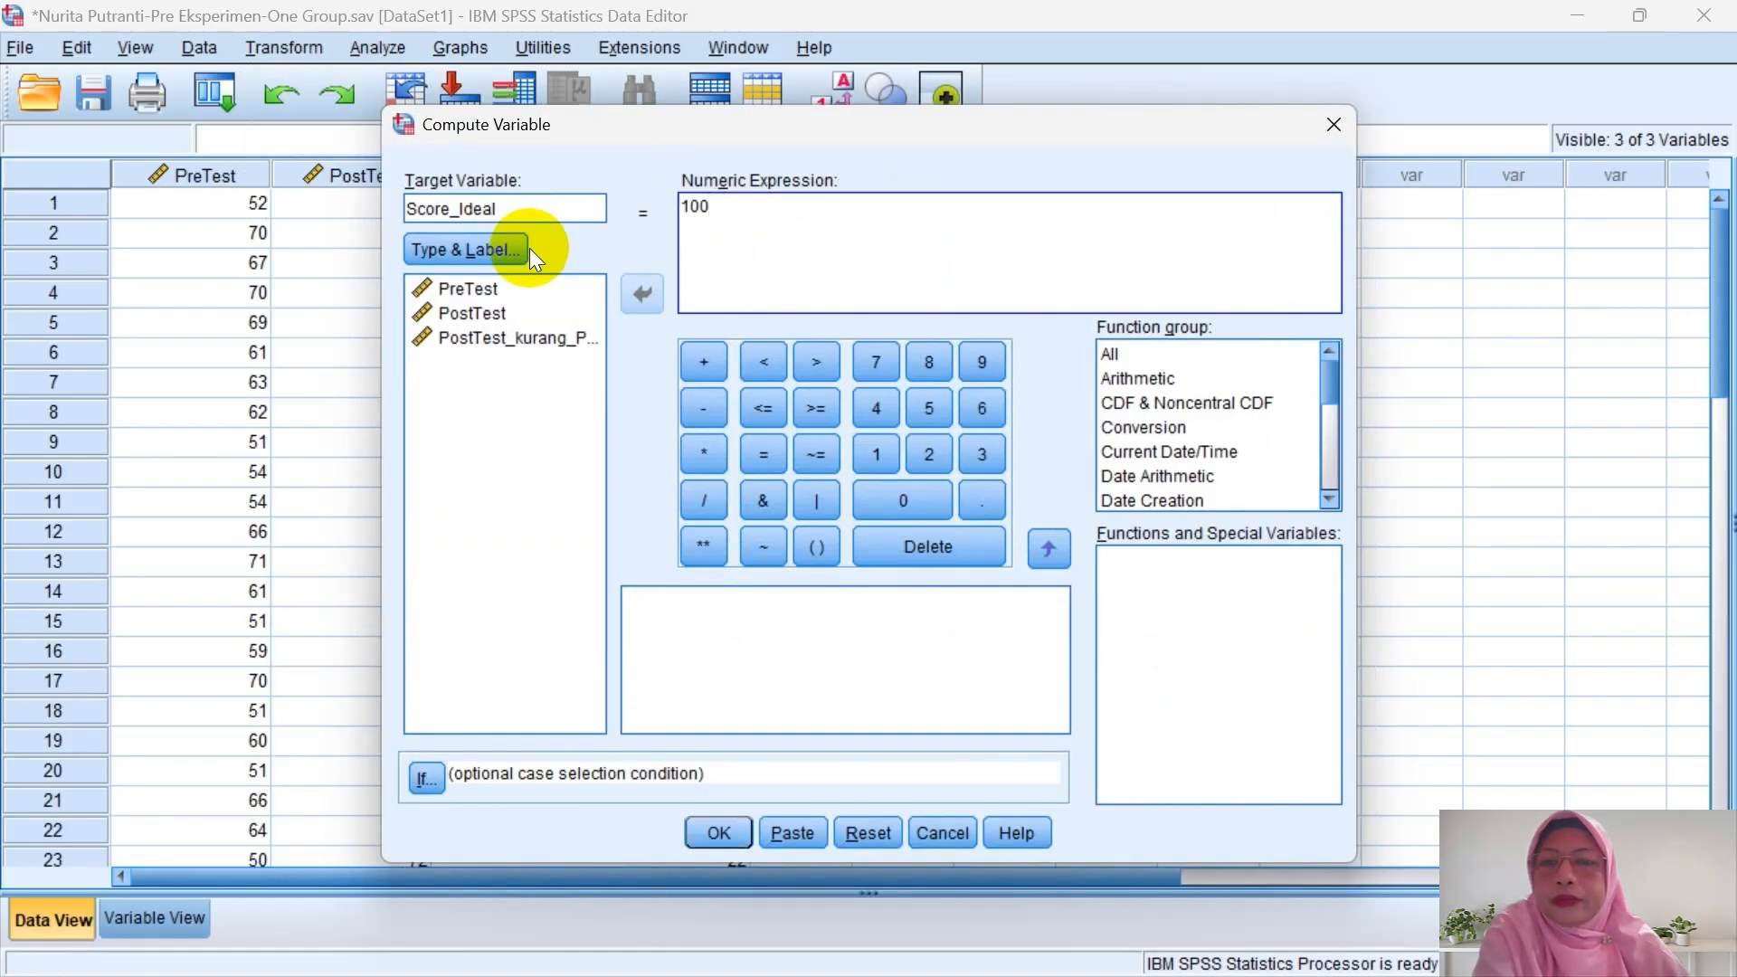
click(704, 409)
click(504, 290)
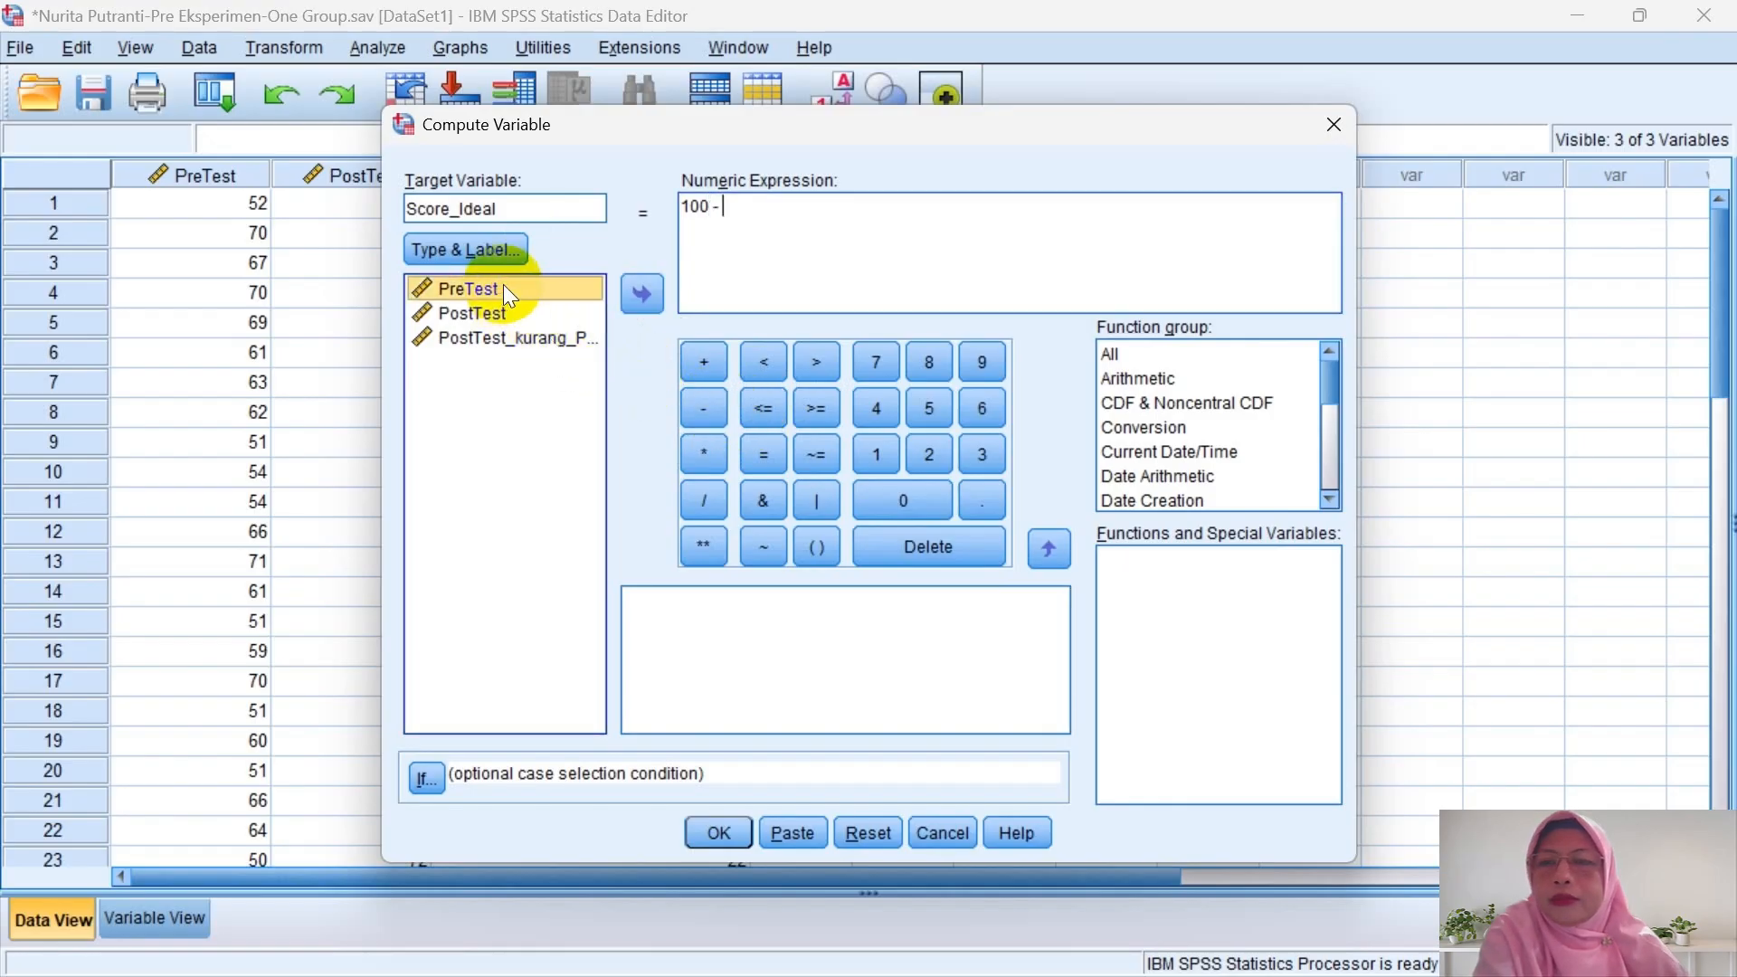
click(641, 294)
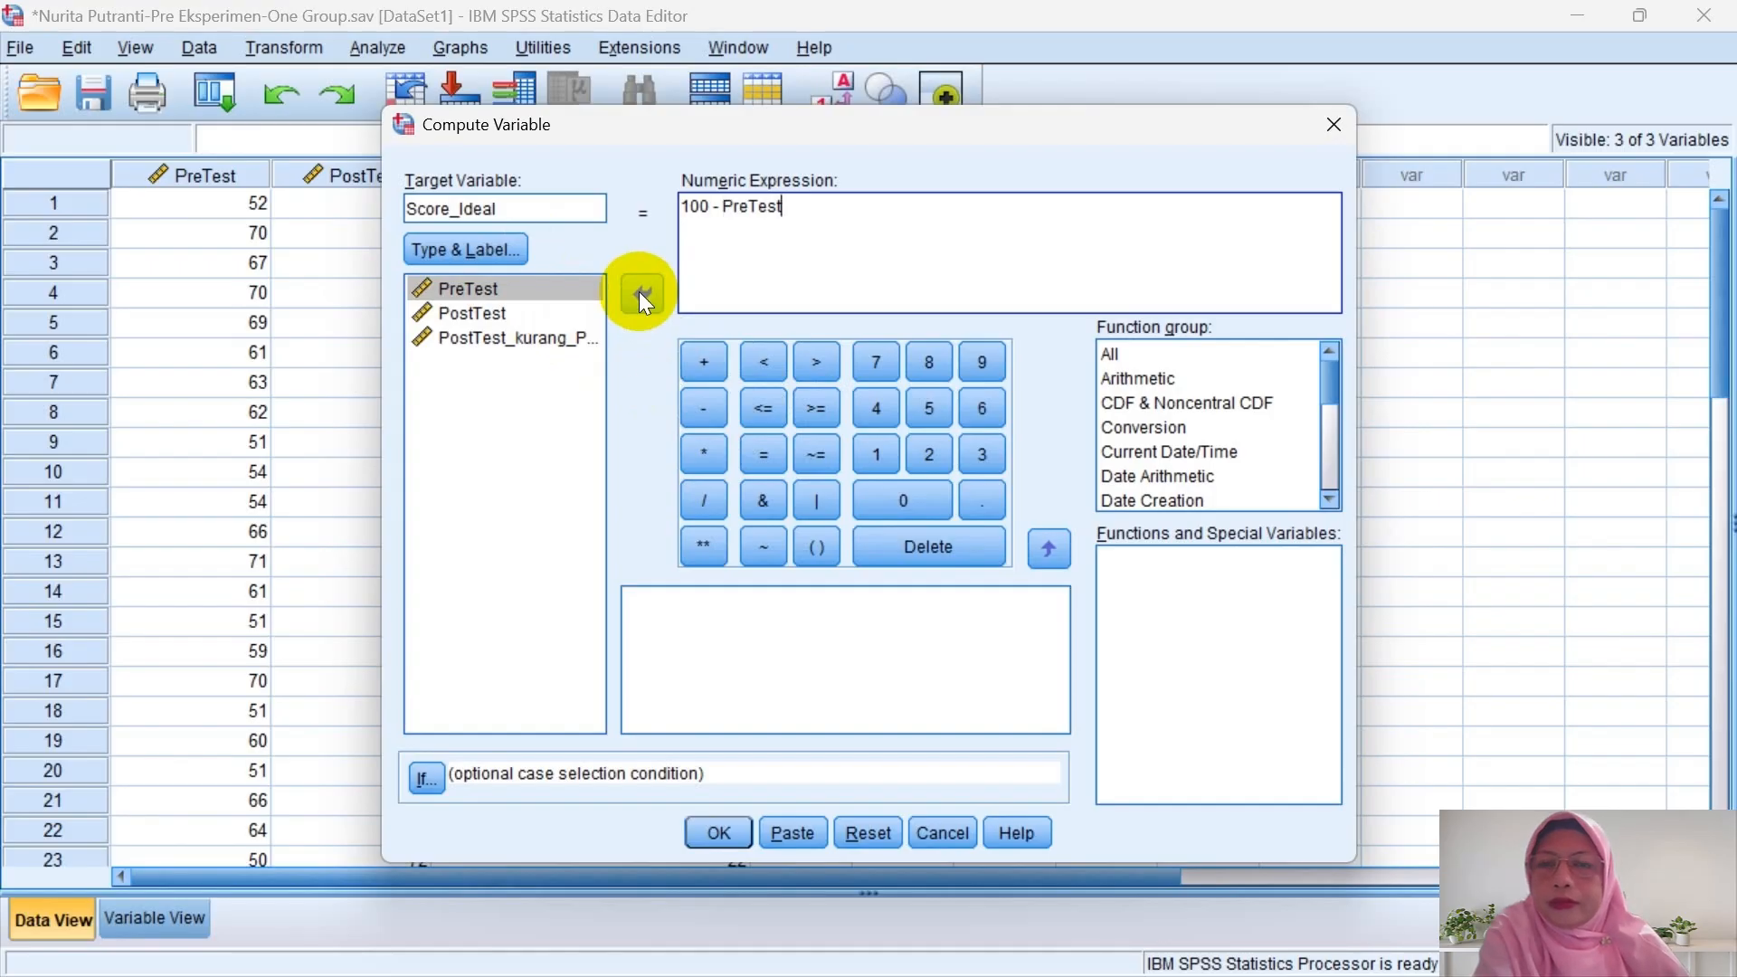
click(719, 828)
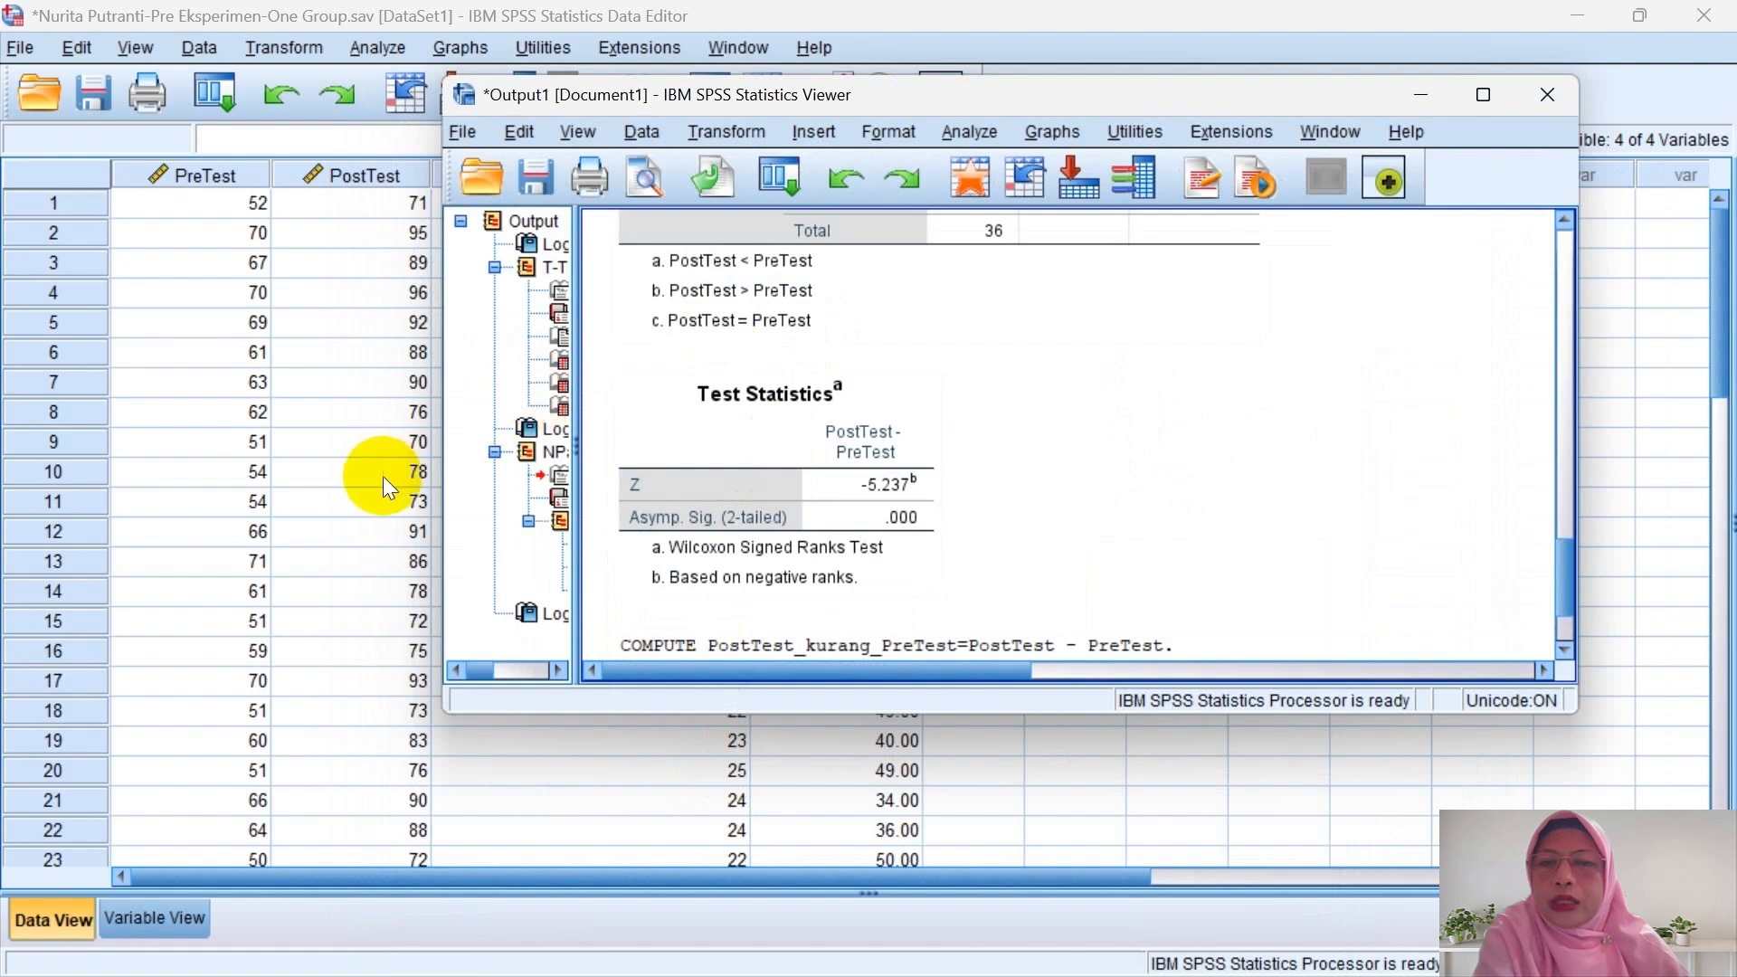
- Set Score_Ideal to 0 decimal places in Variable View
click(382, 475)
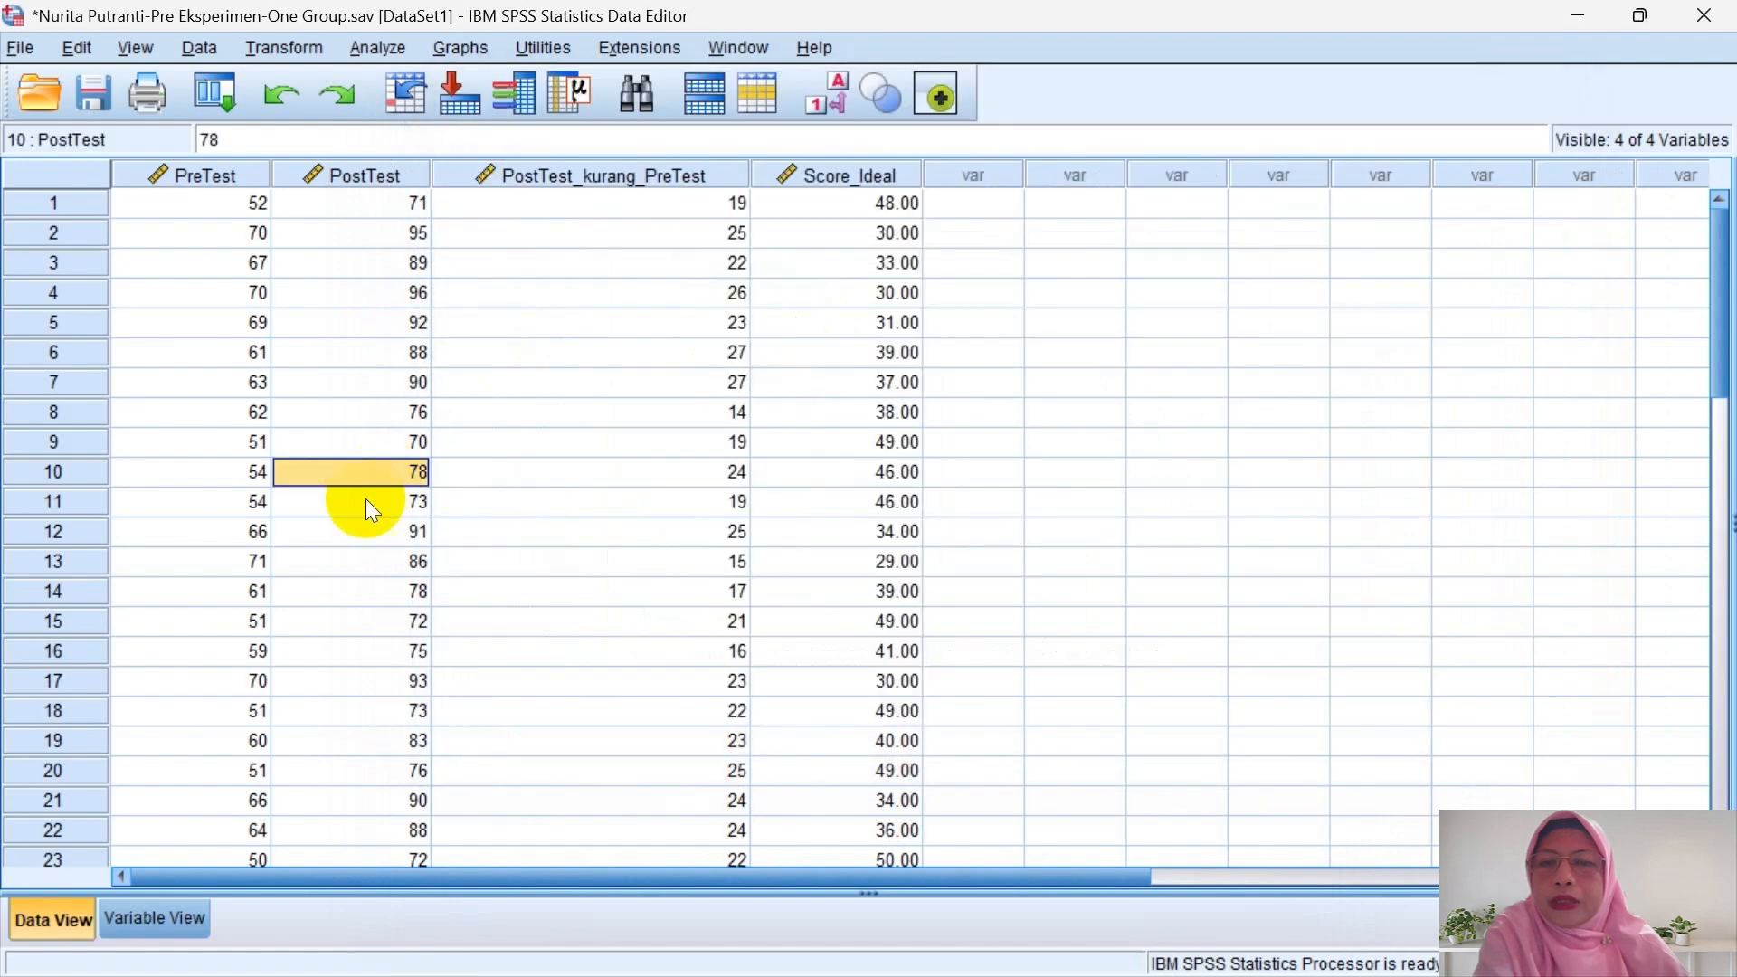
click(161, 908)
click(493, 259)
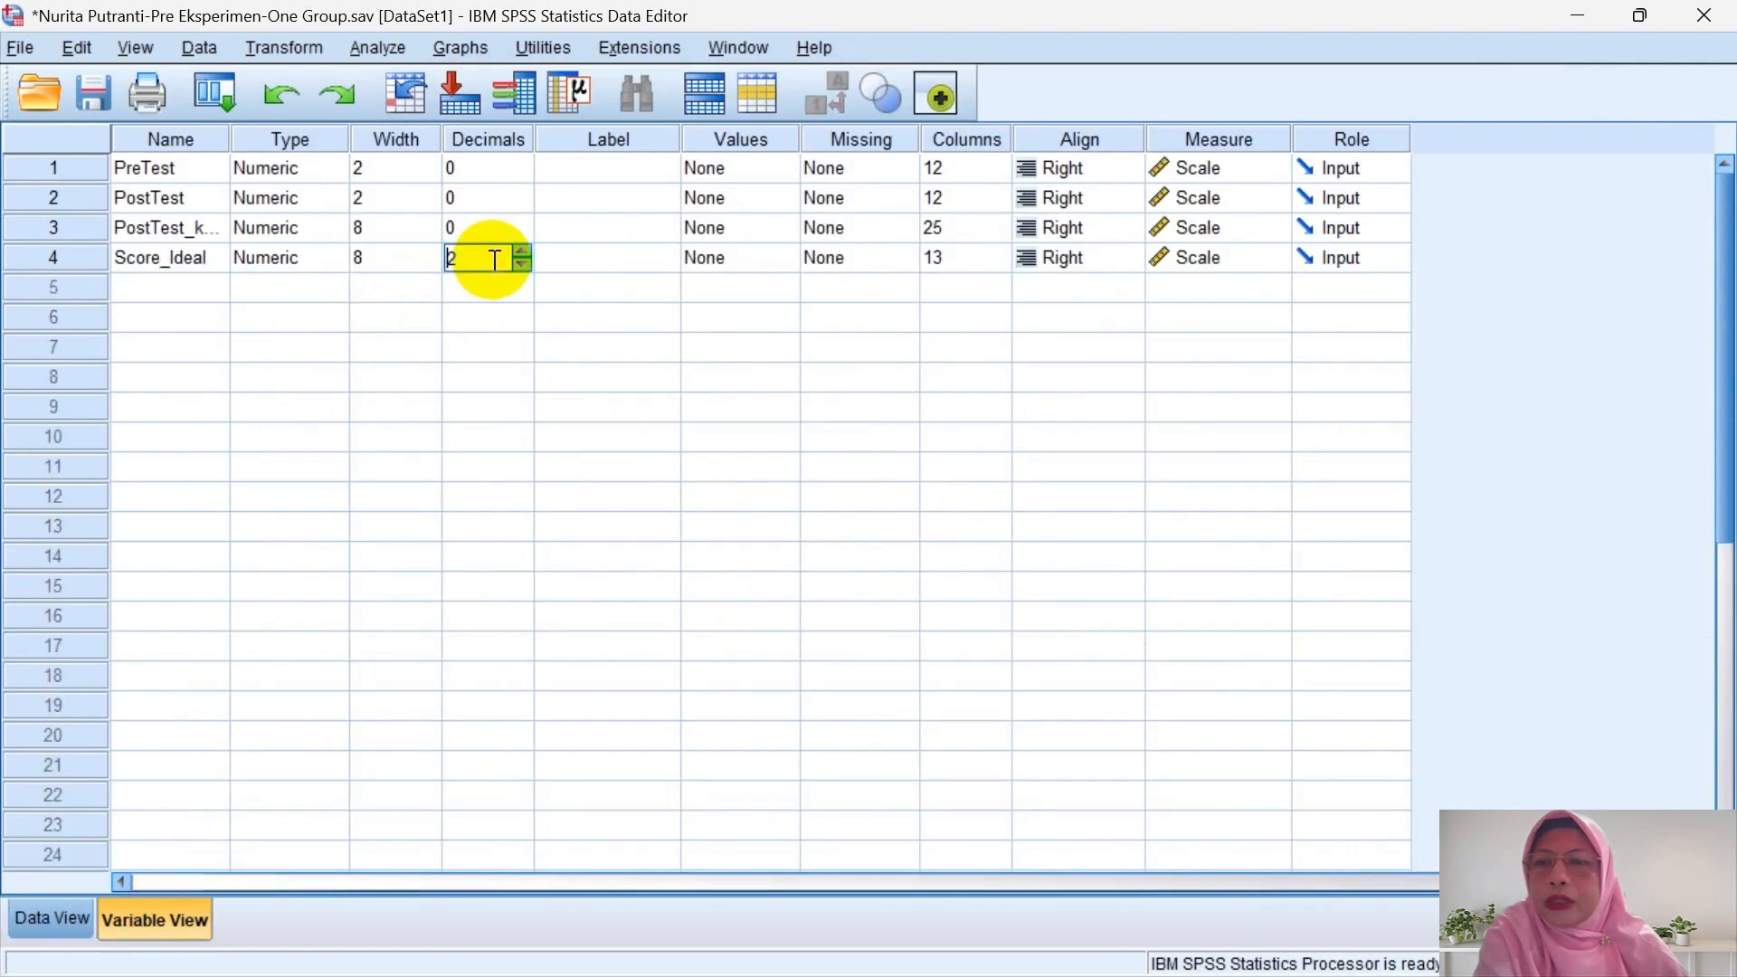
double_click(519, 260)
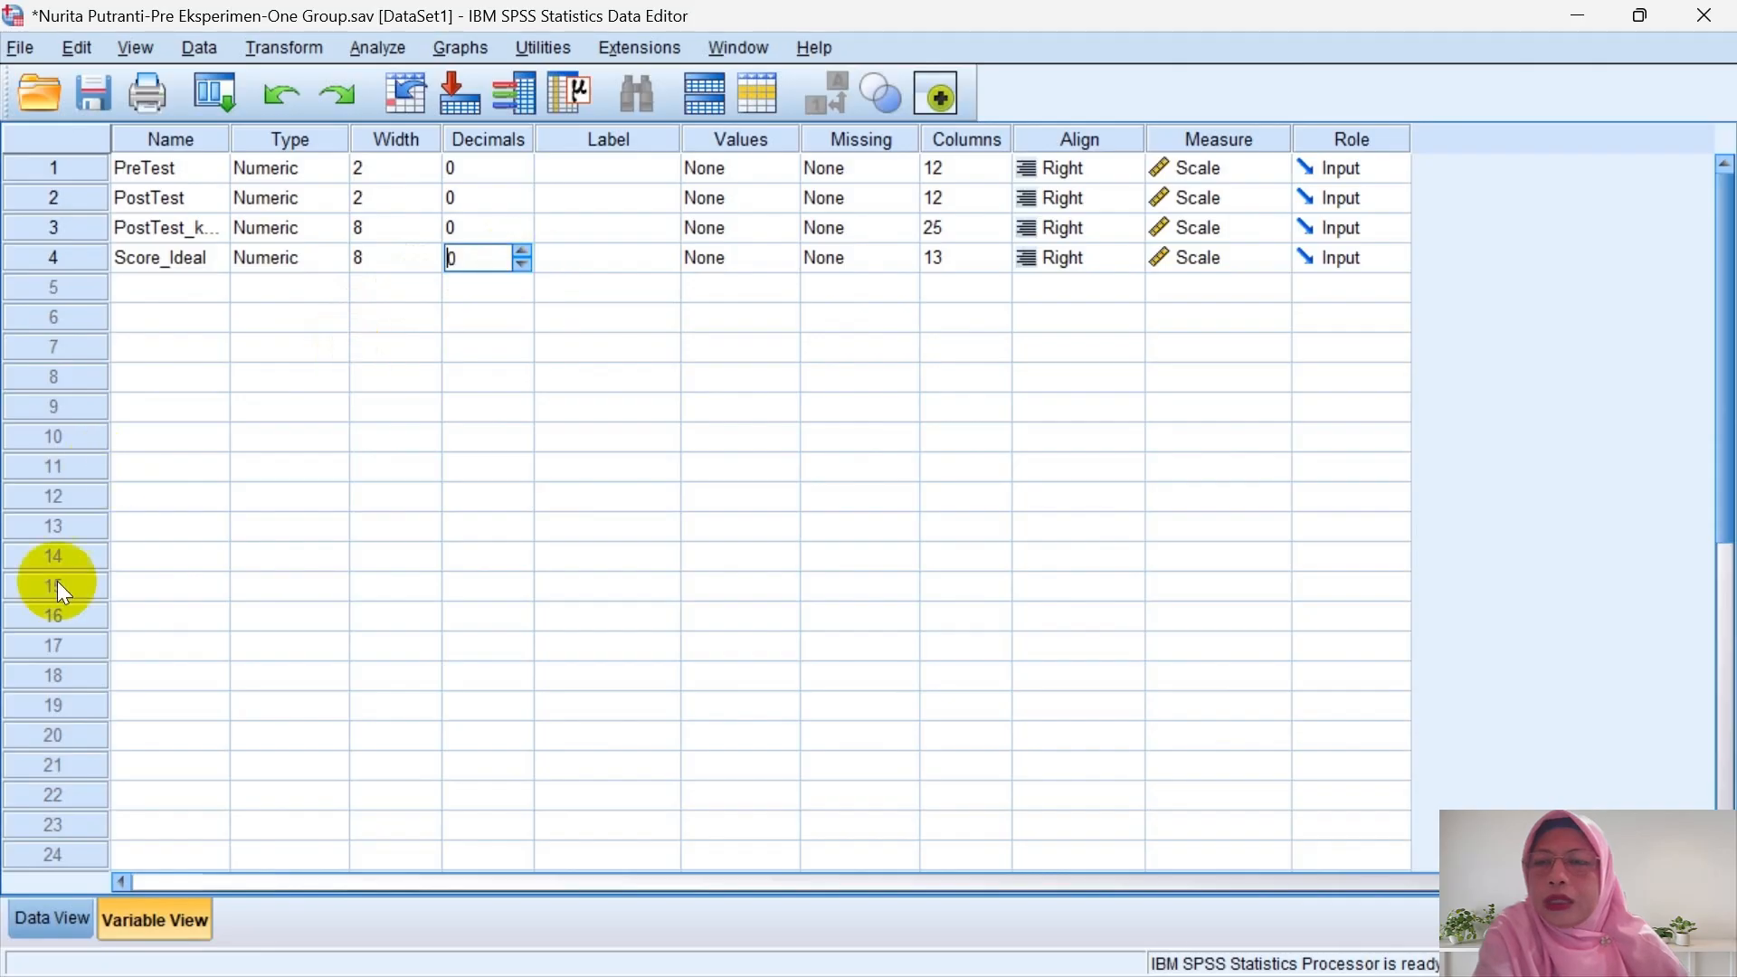
- Compute NGain_Score = PostTest_kurang_PreTest / Score_Ideal, then hide the output window
click(303, 50)
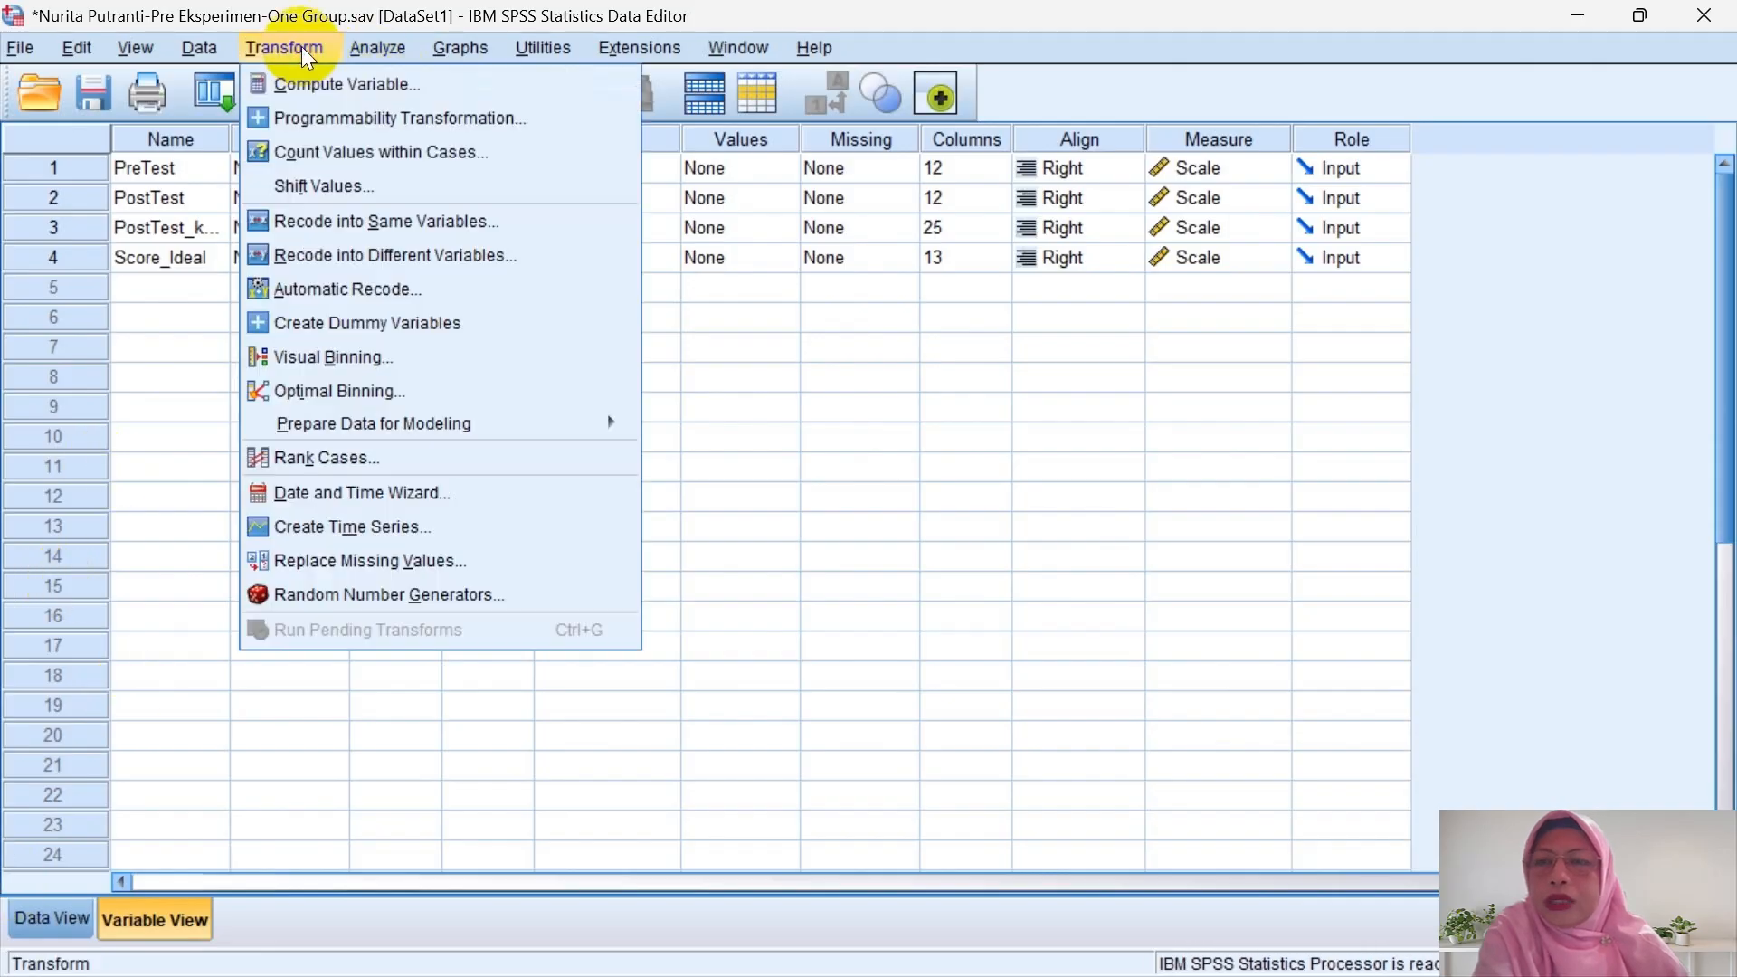
click(333, 81)
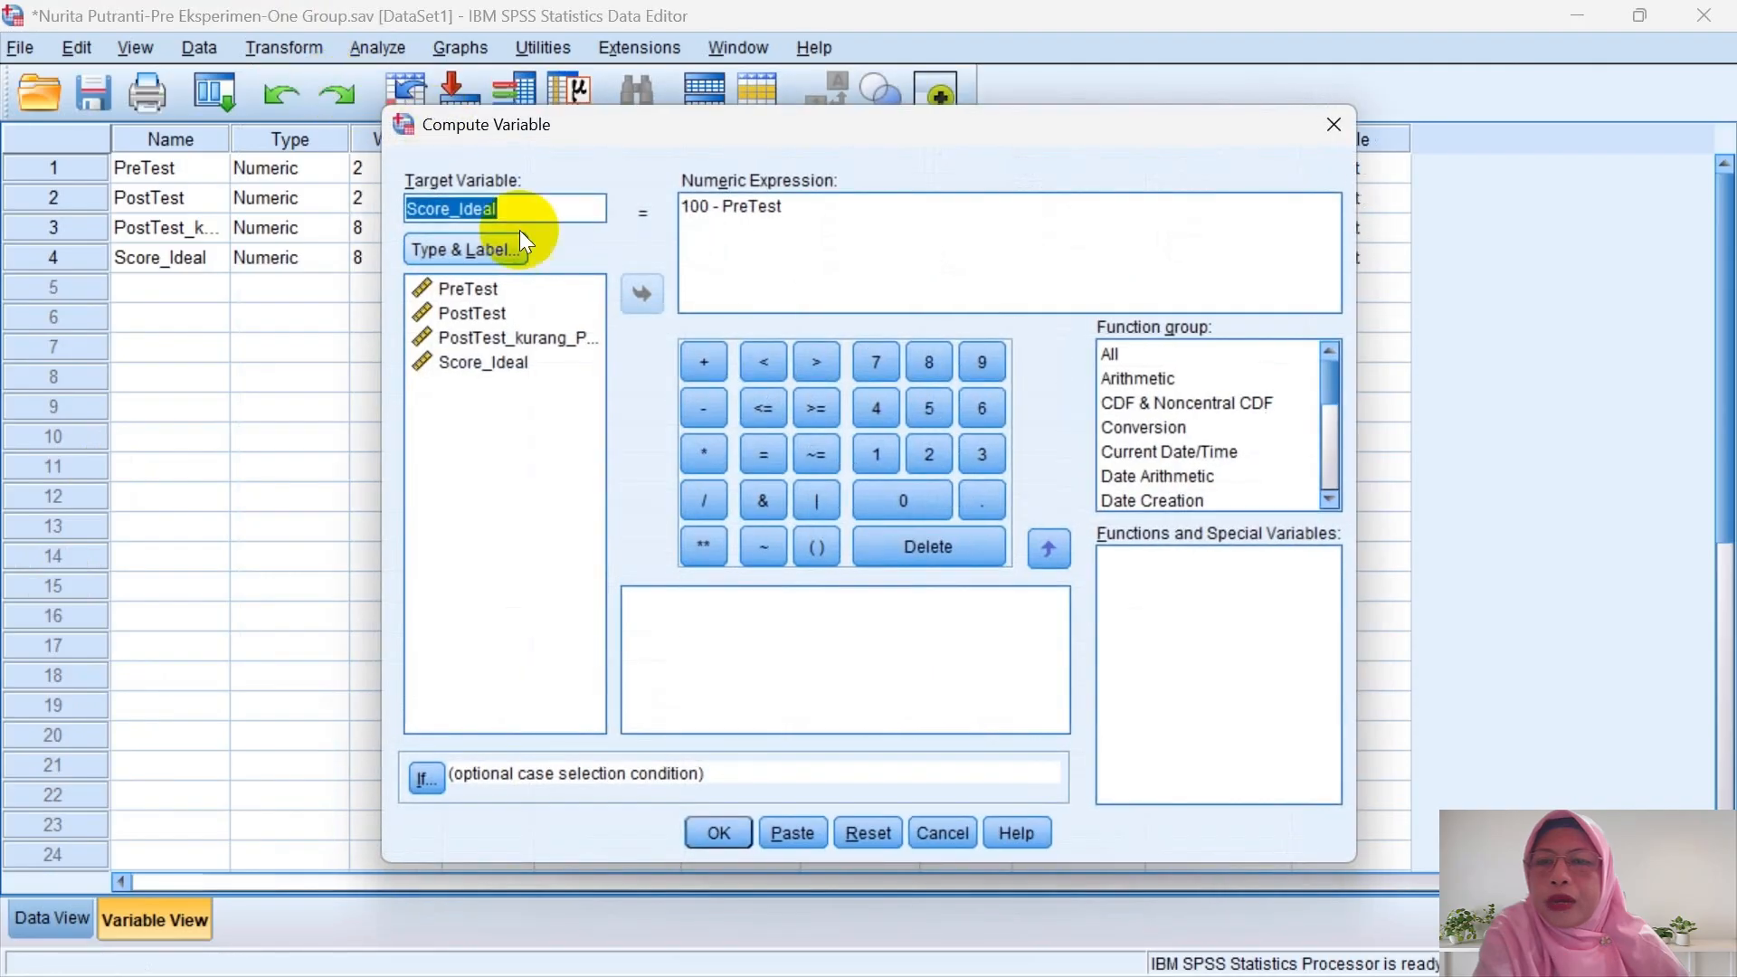
key(BackSpace)
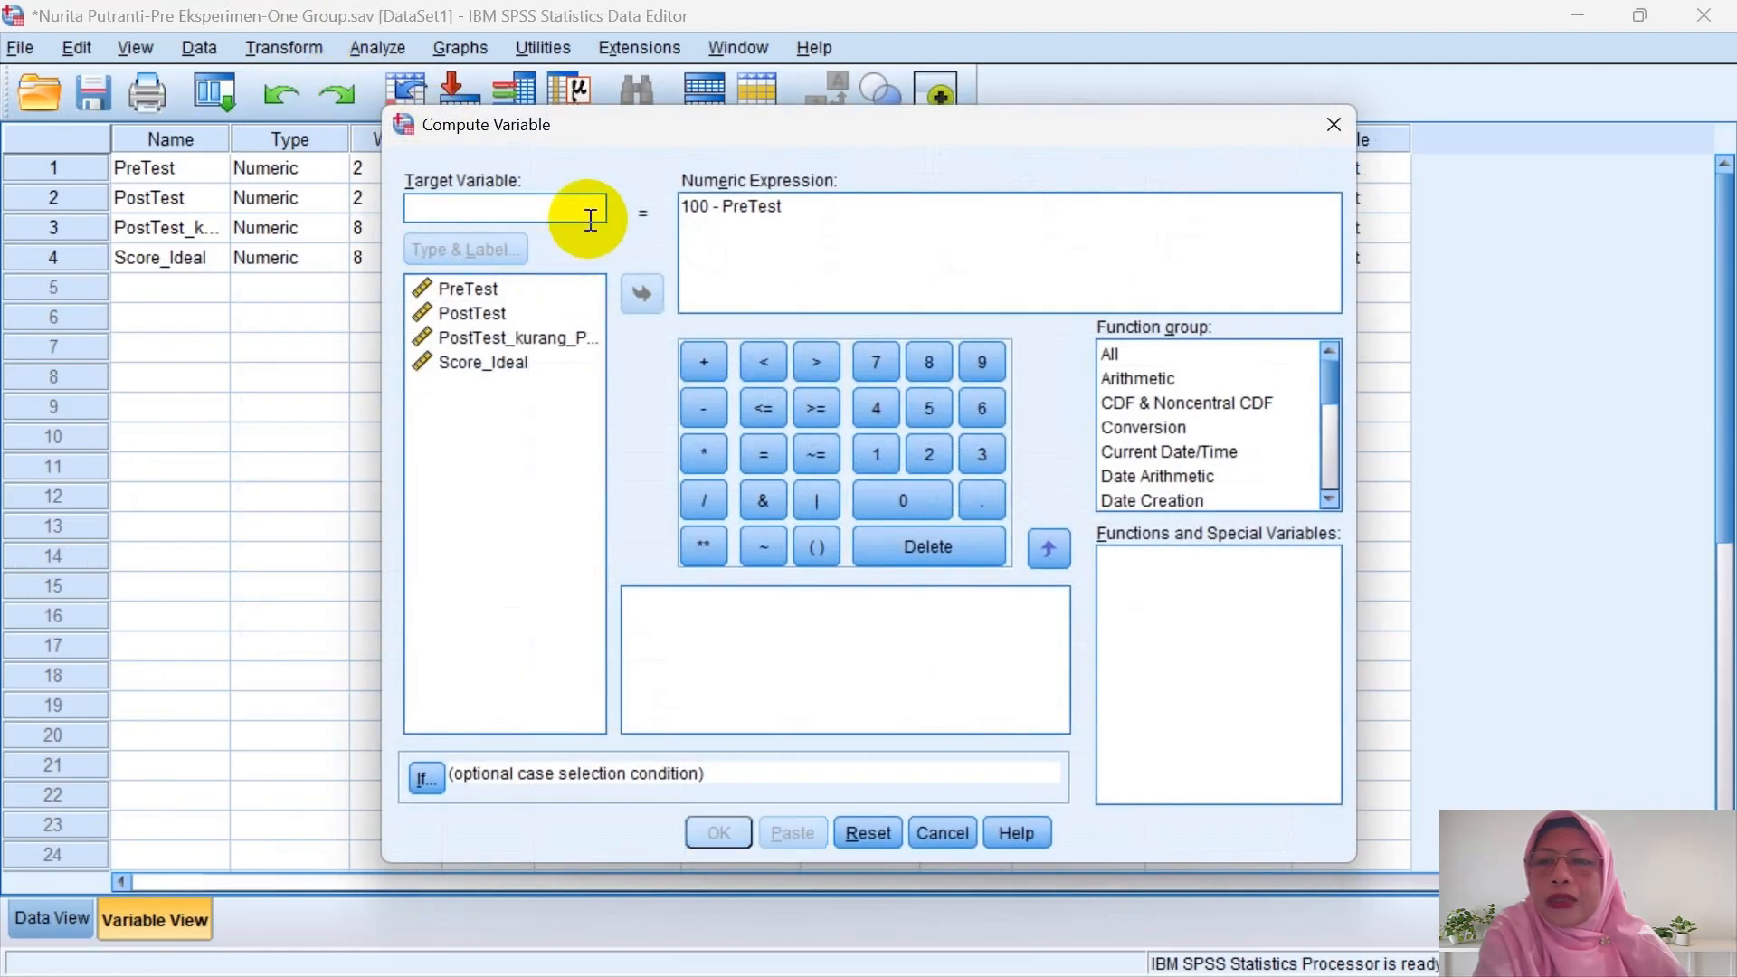
text(NGain)
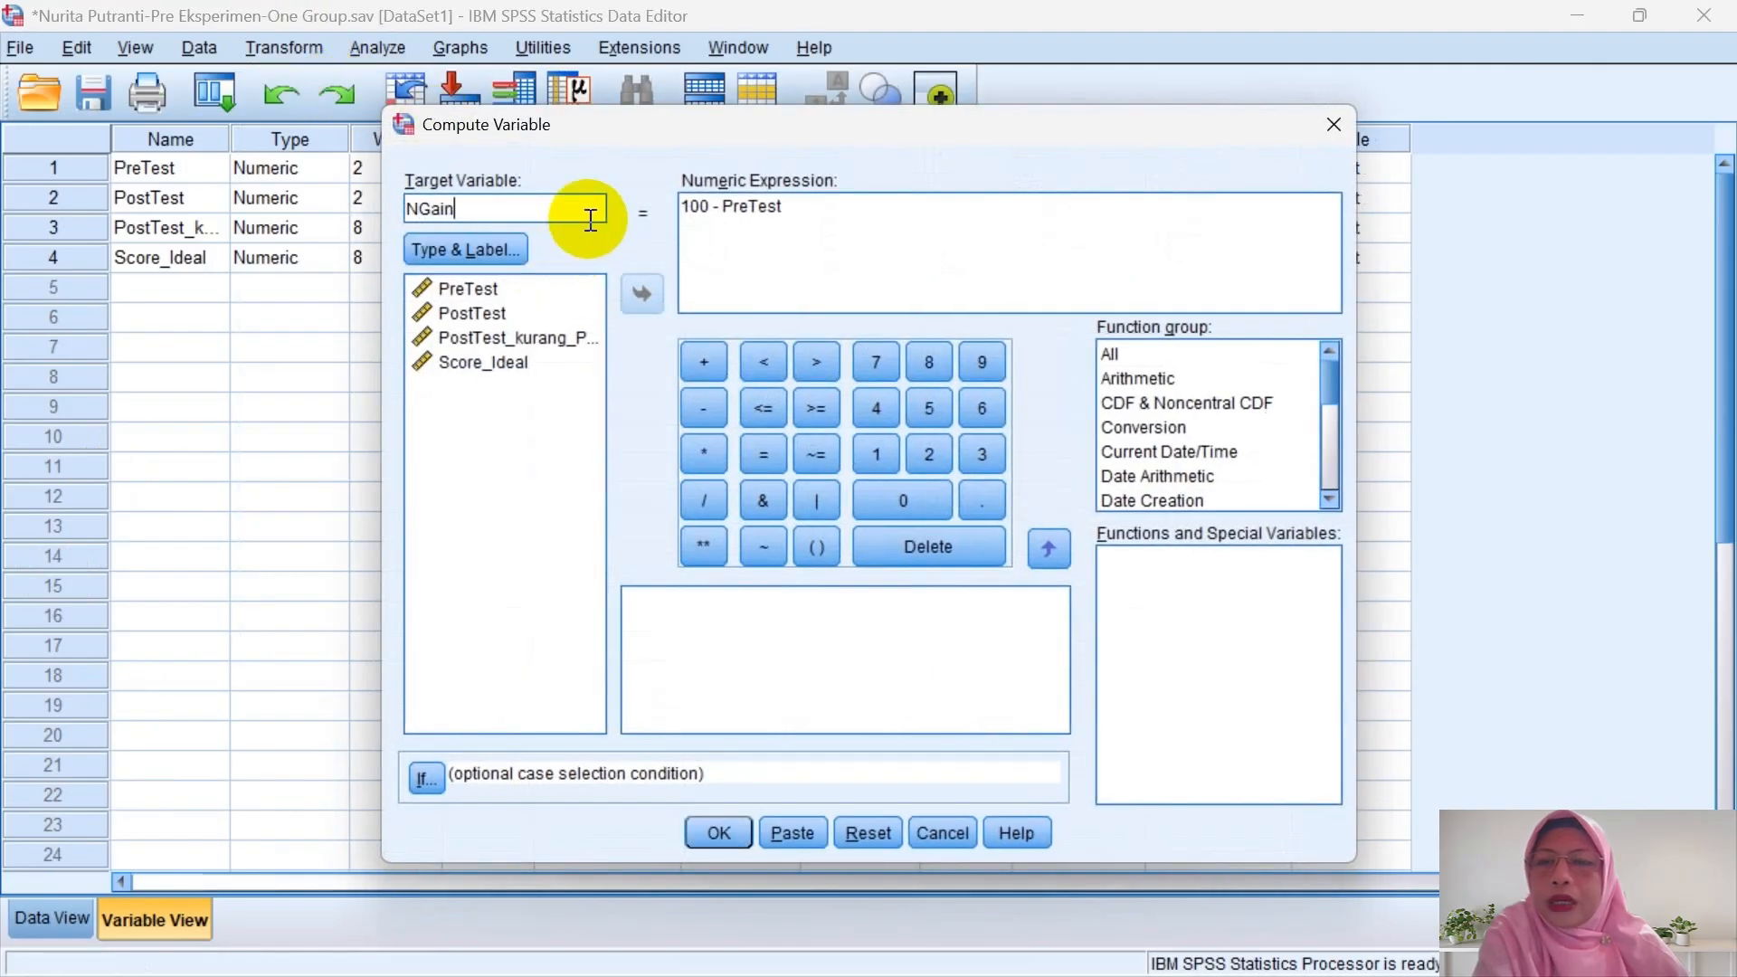
text(_Score)
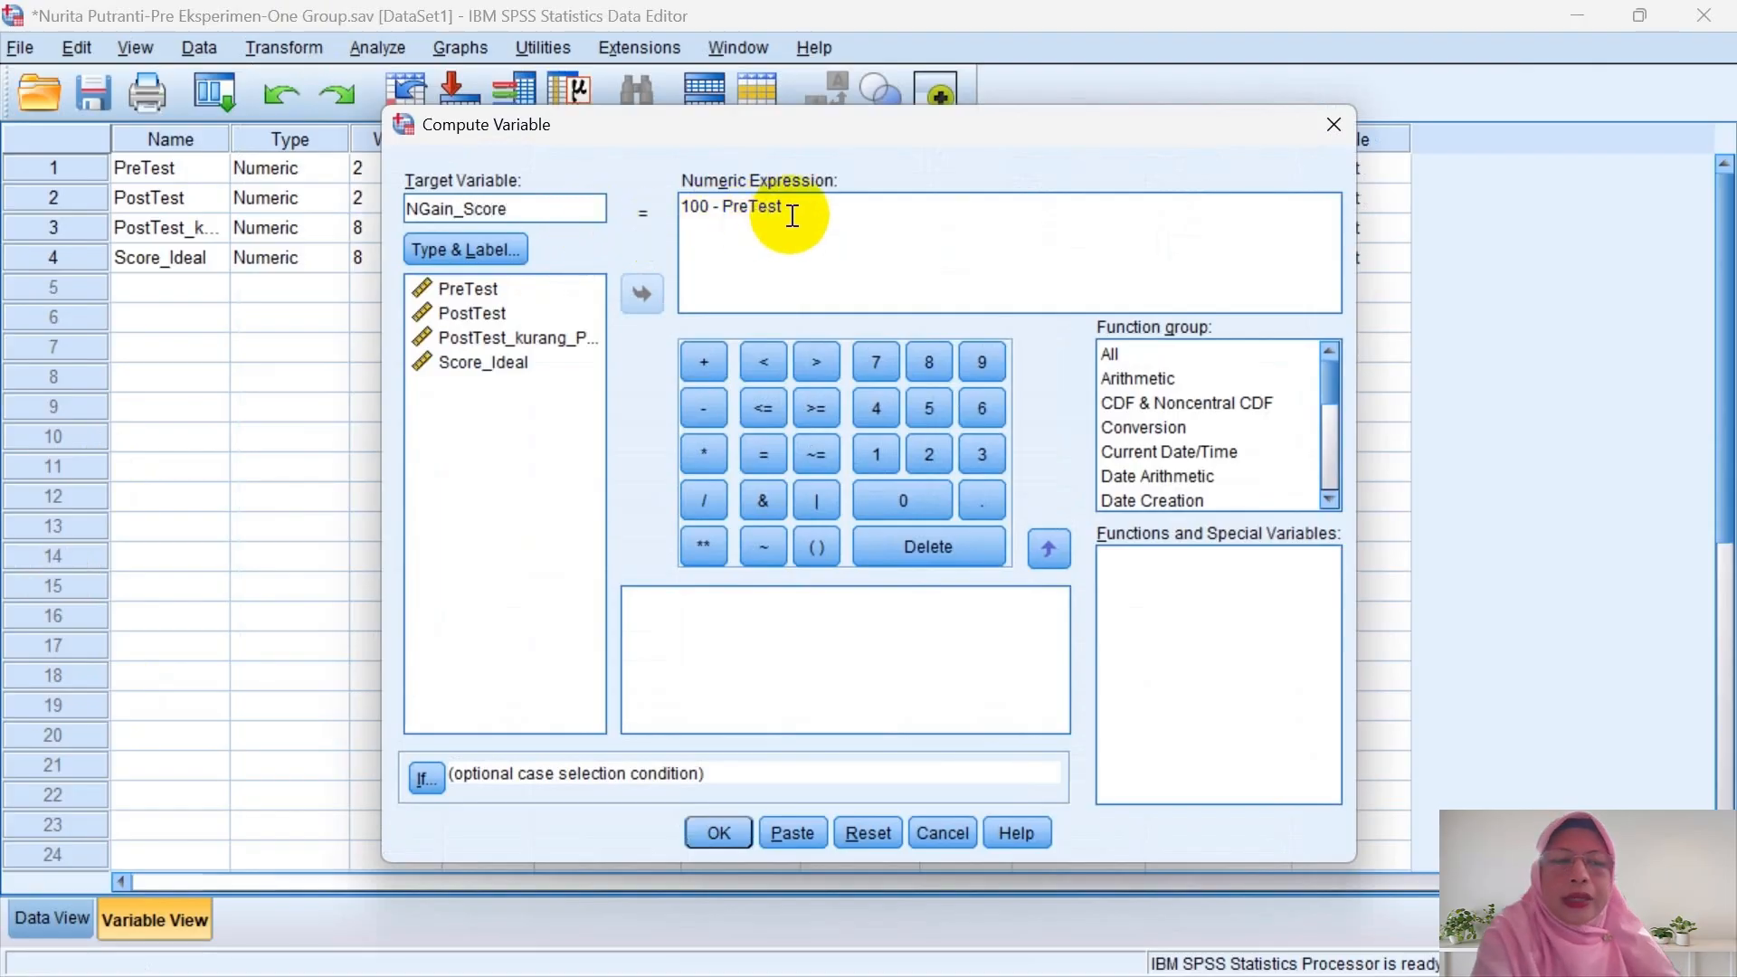
drag(787, 214, 589, 206)
key(BackSpace)
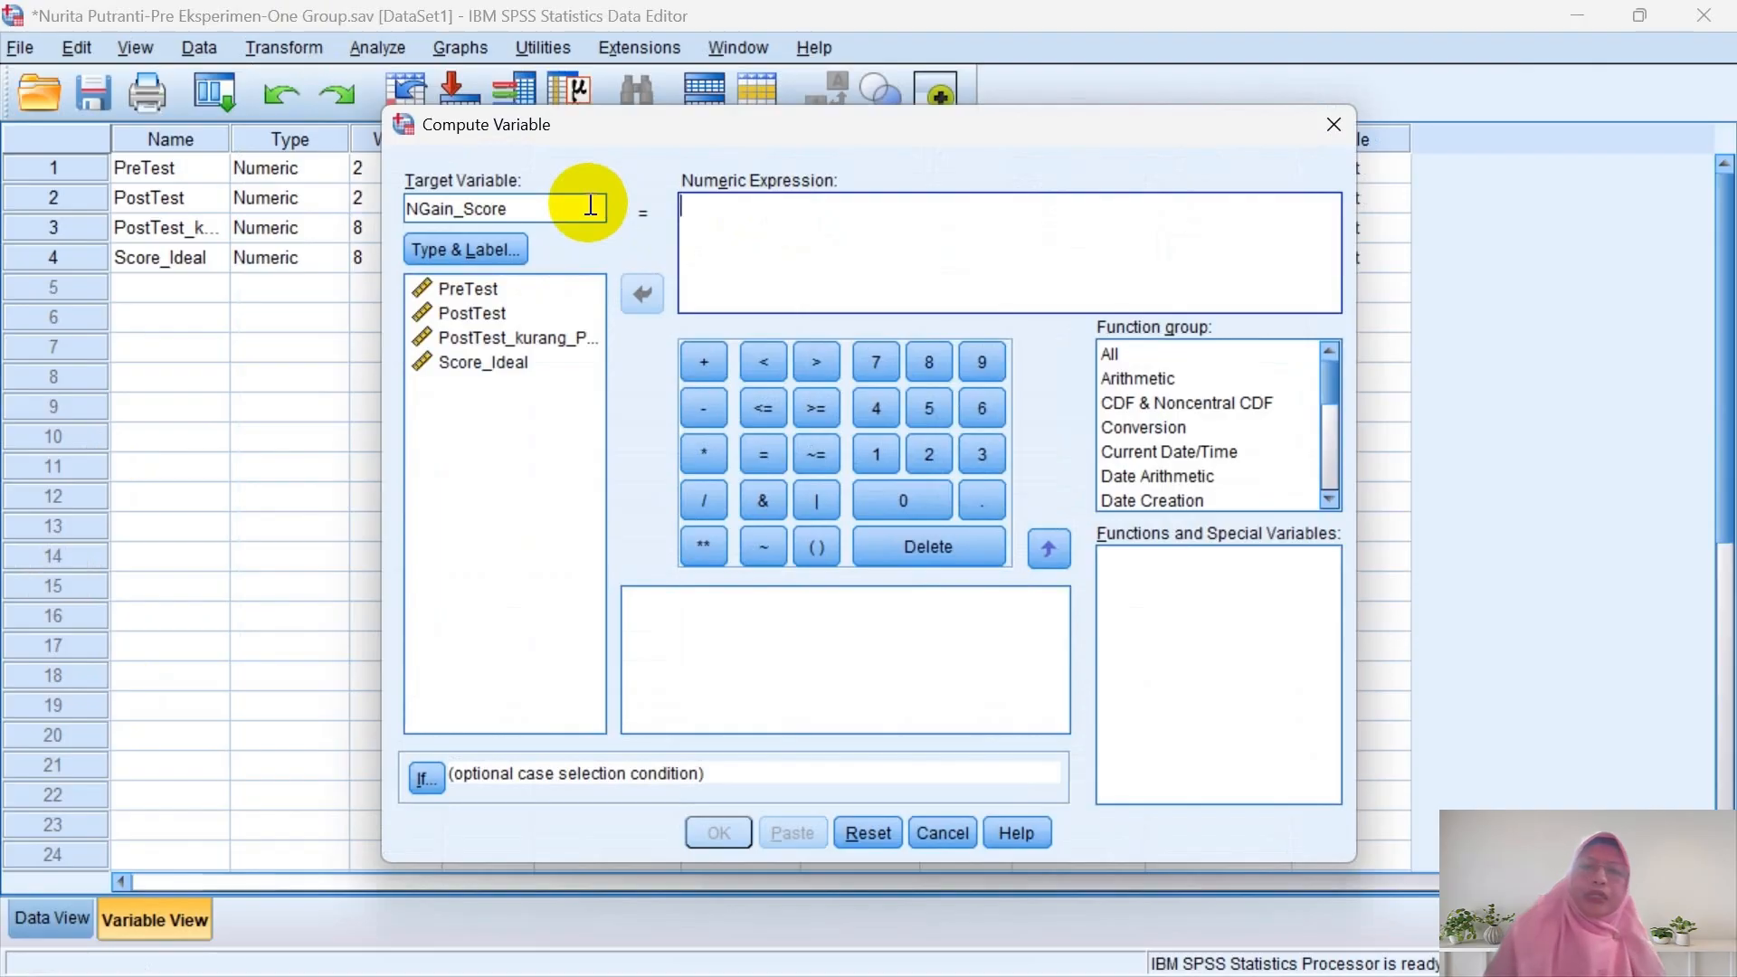
click(542, 339)
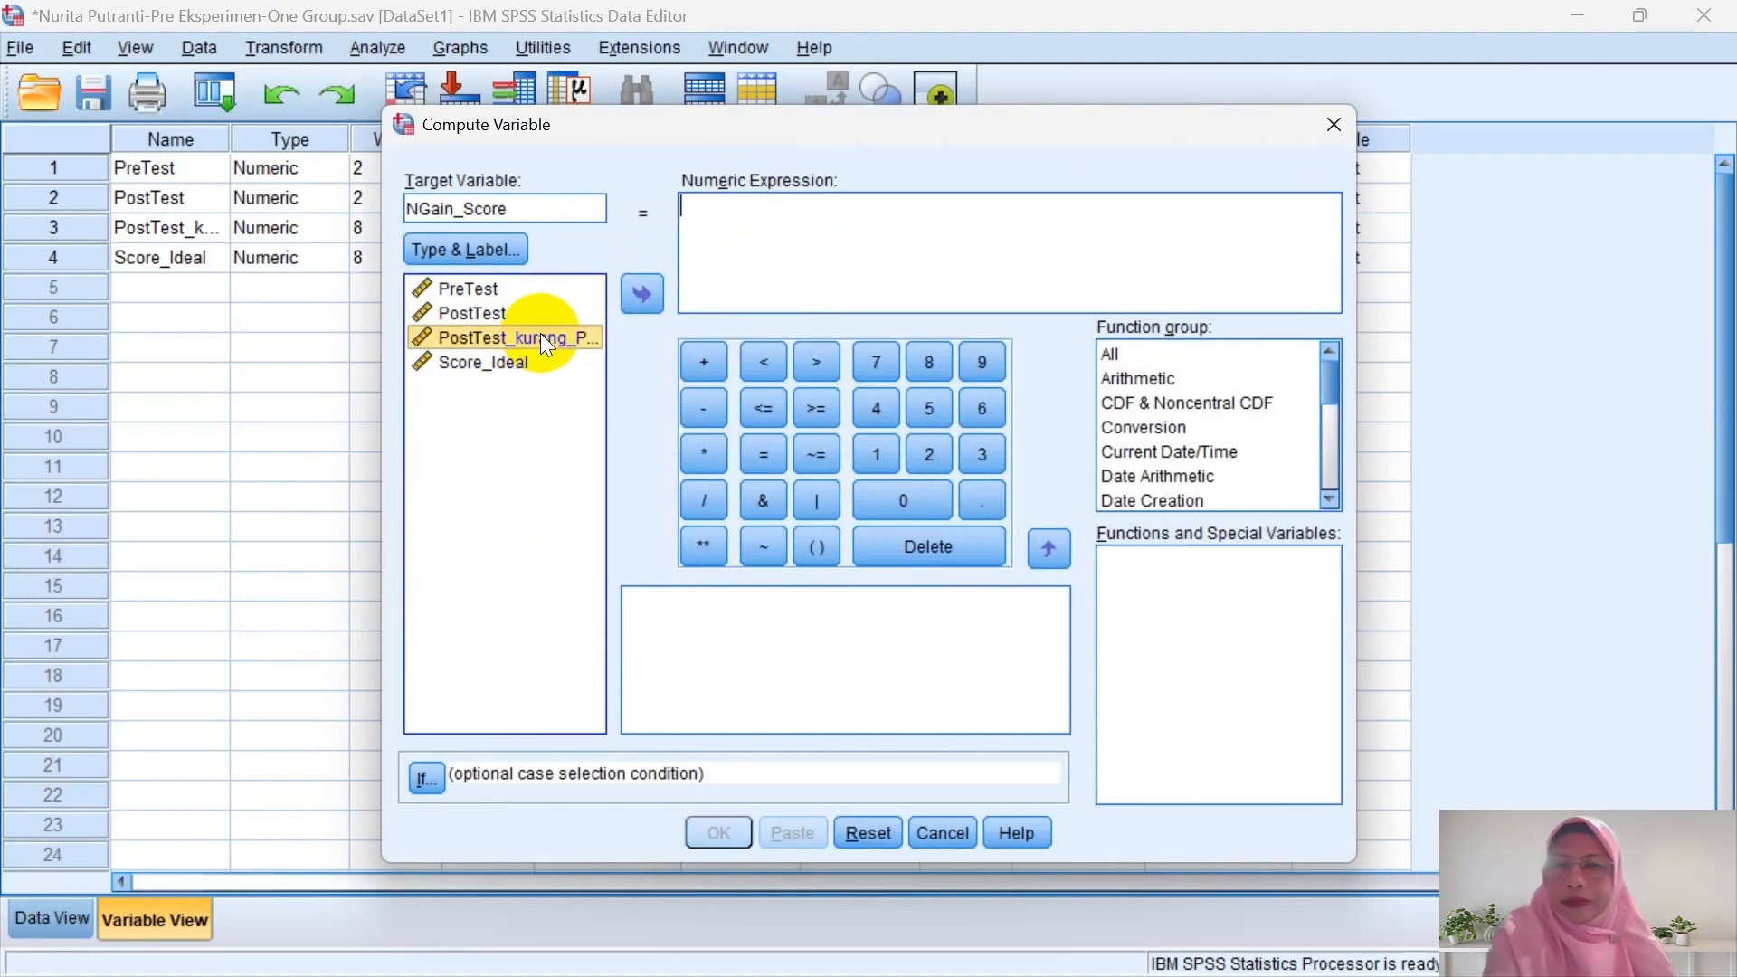
click(644, 294)
click(703, 499)
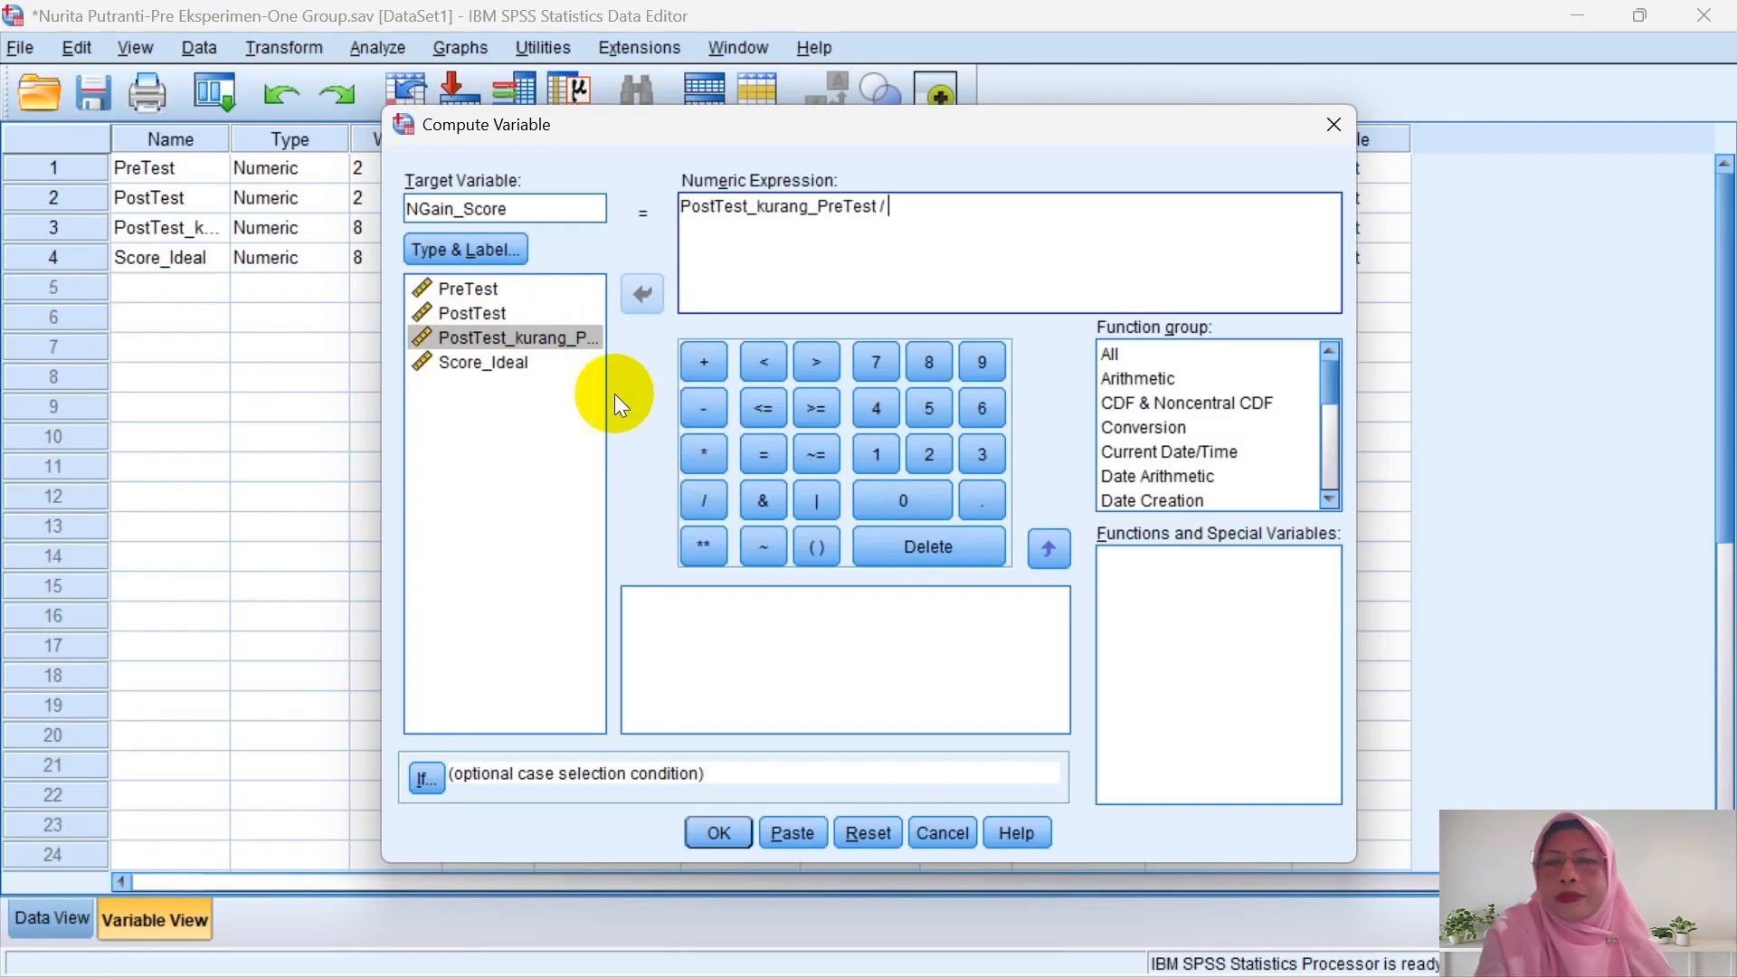
click(562, 362)
click(640, 300)
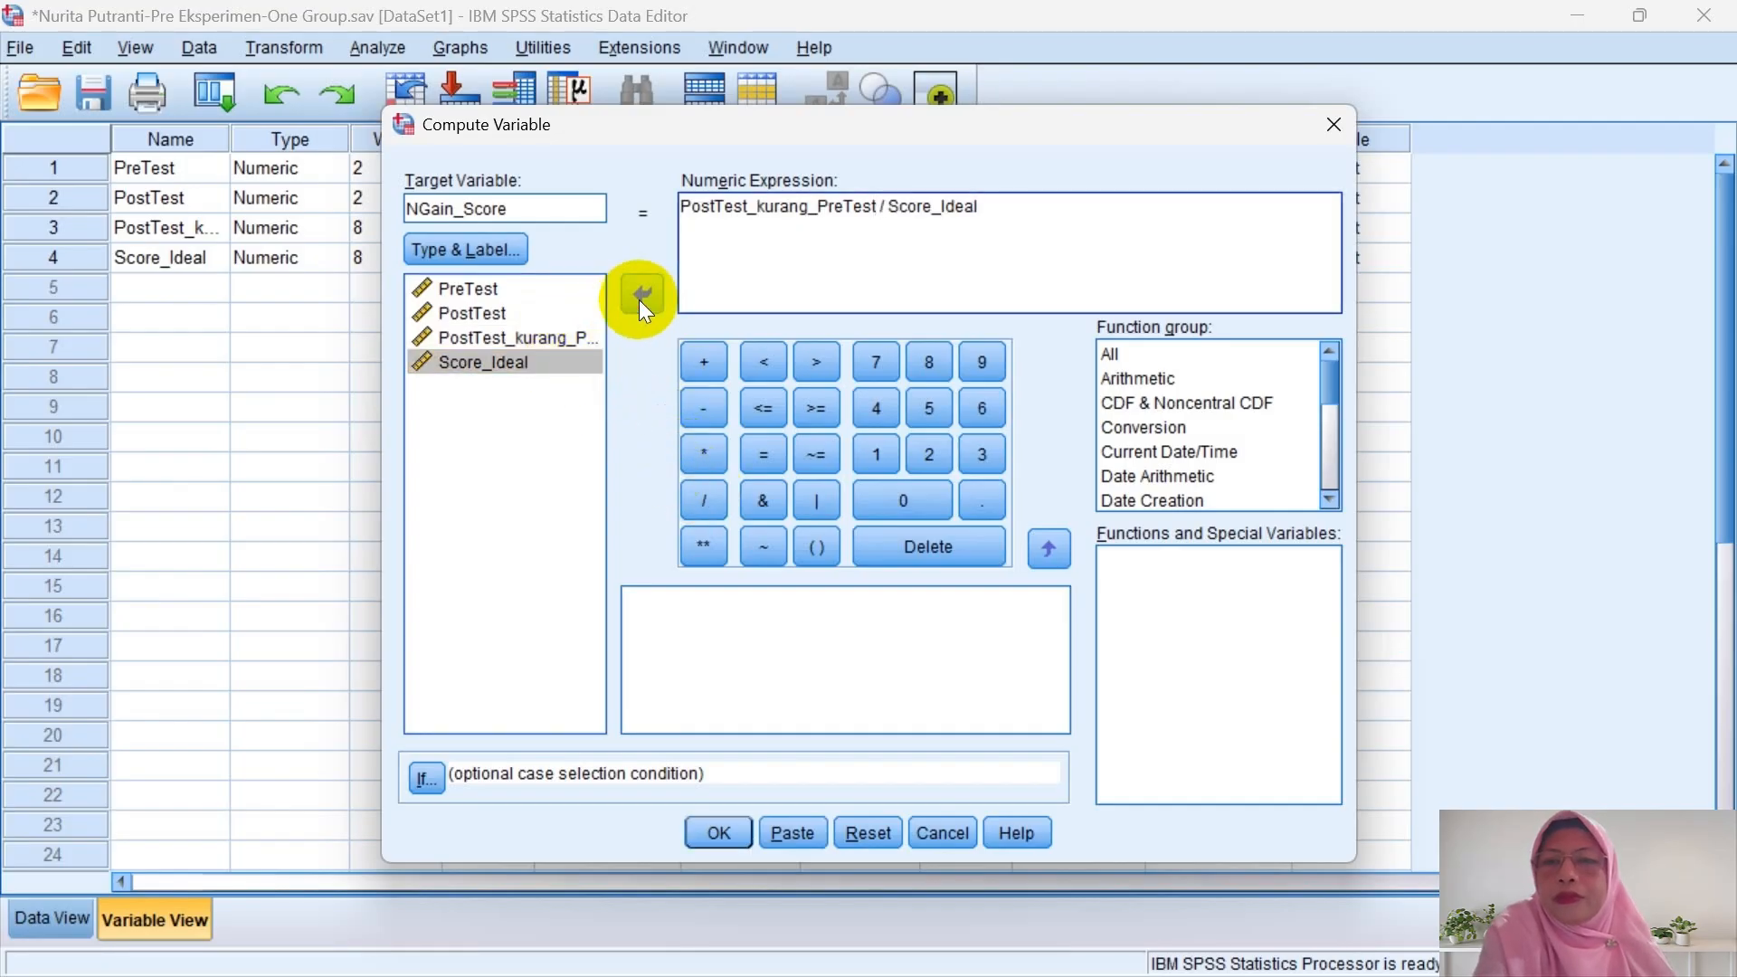
click(724, 834)
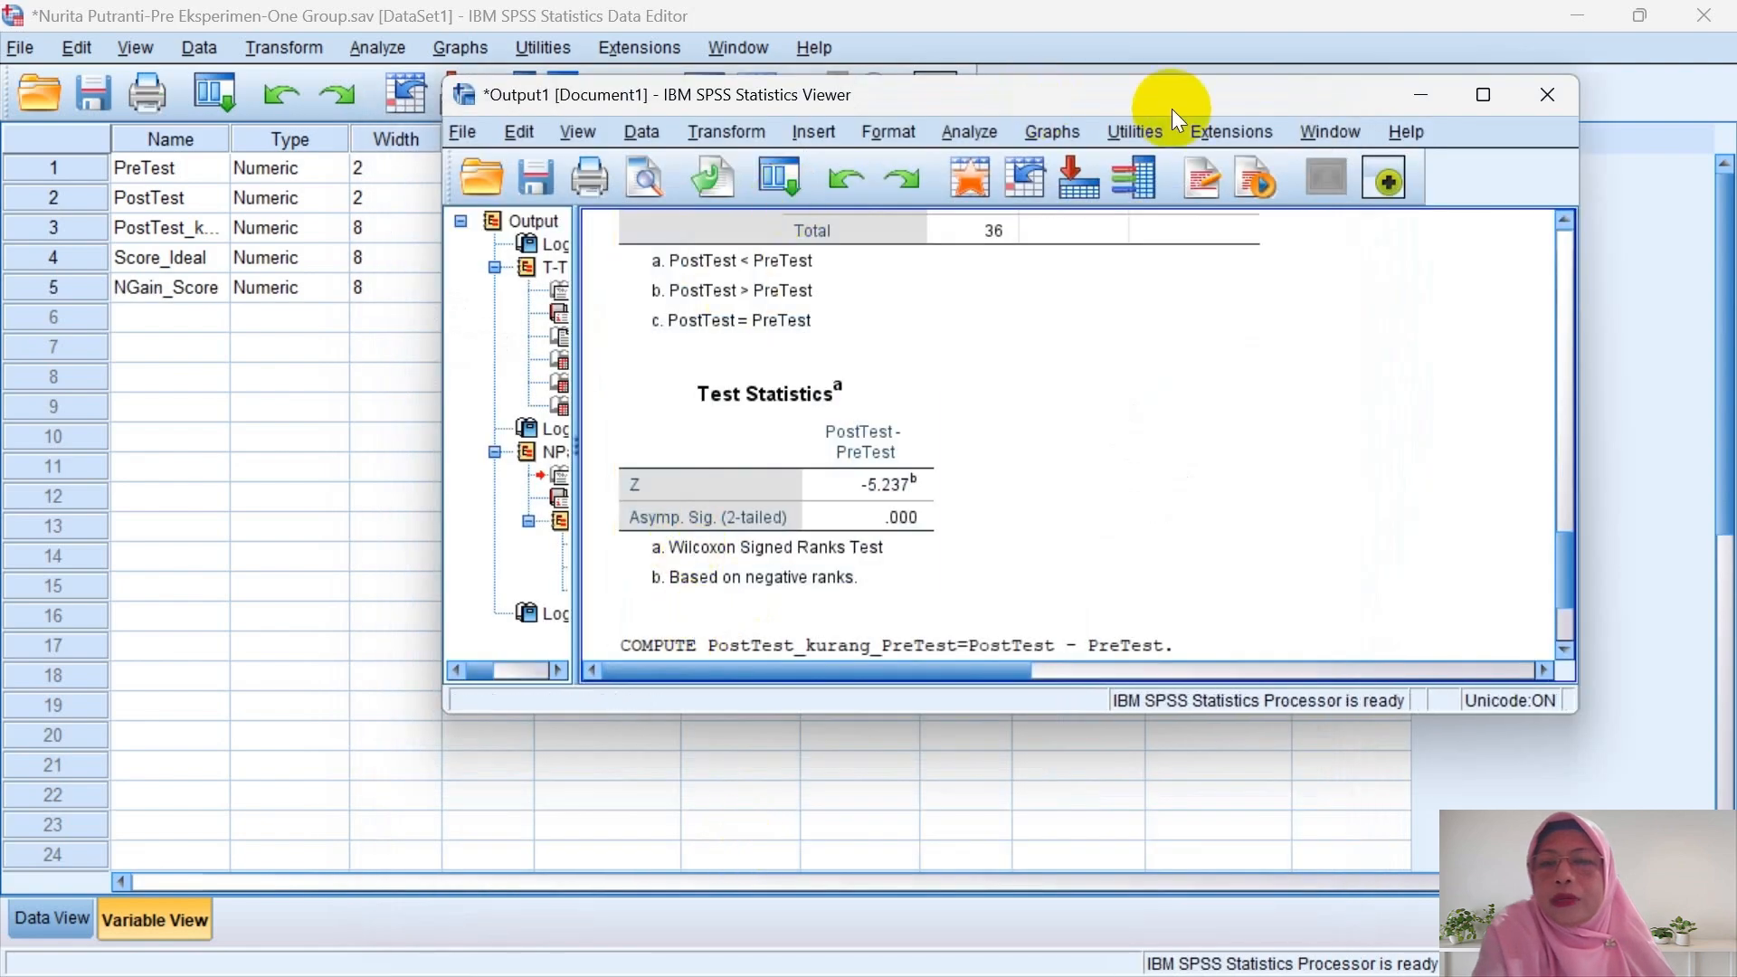
click(1425, 96)
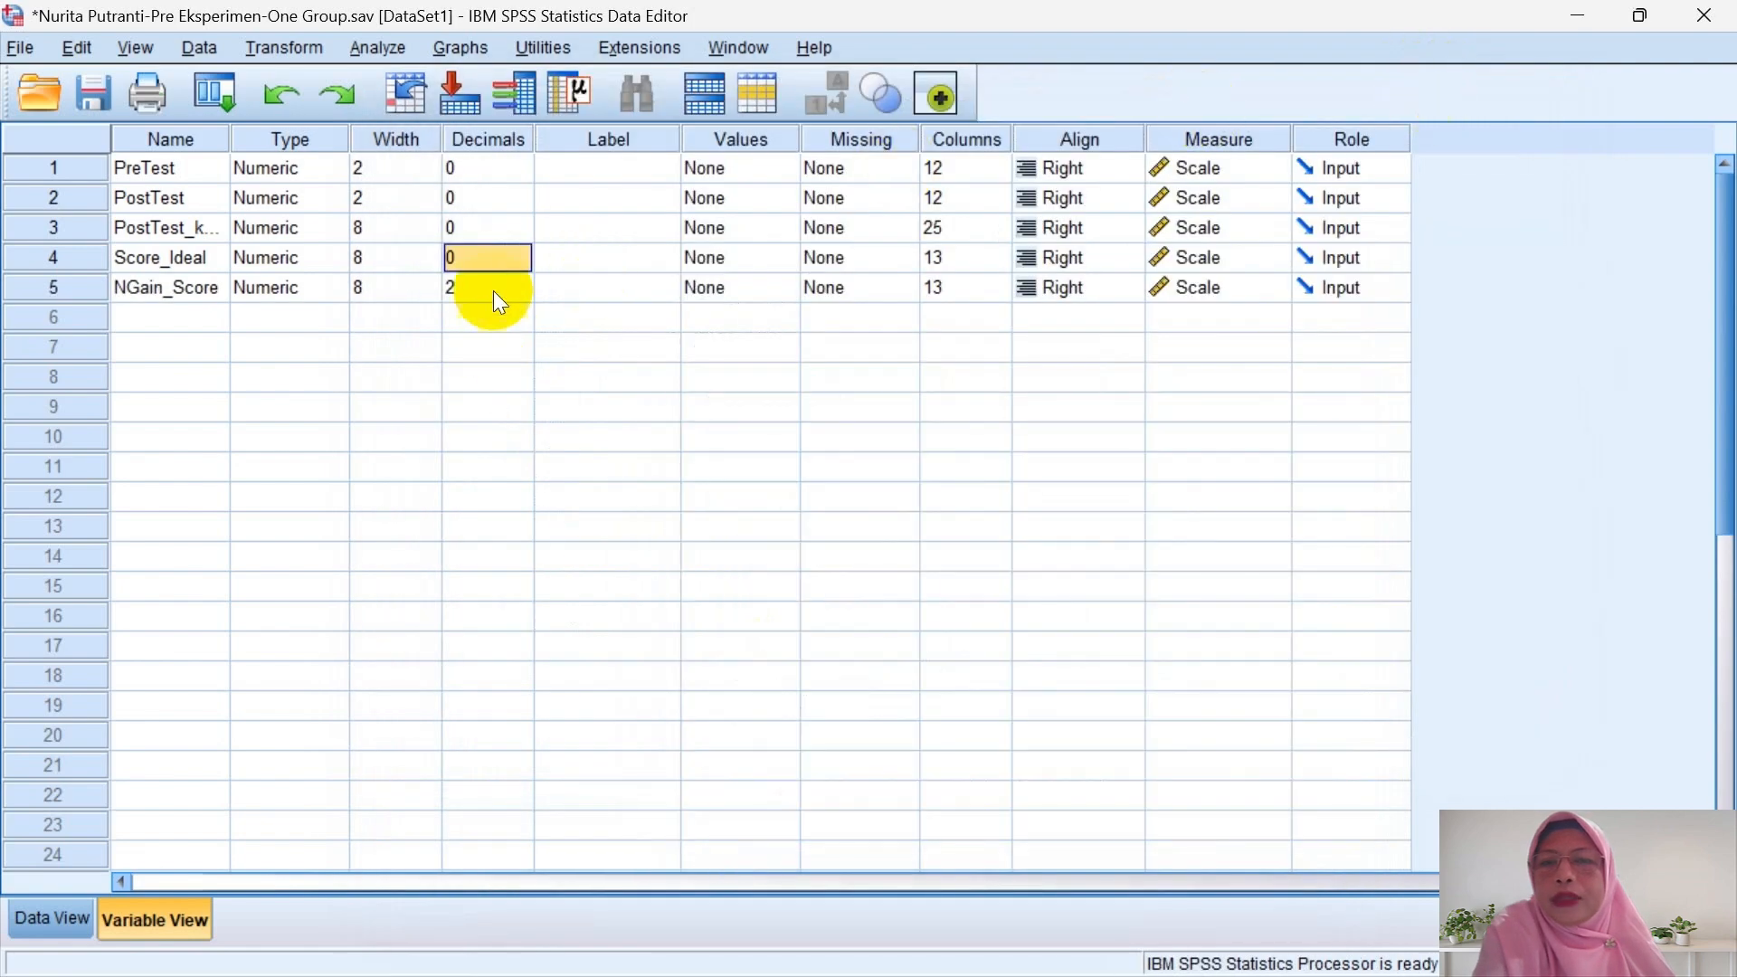
- Set NGain_Score to 0 decimals and start a new computed variable named NGain_Persen
click(523, 289)
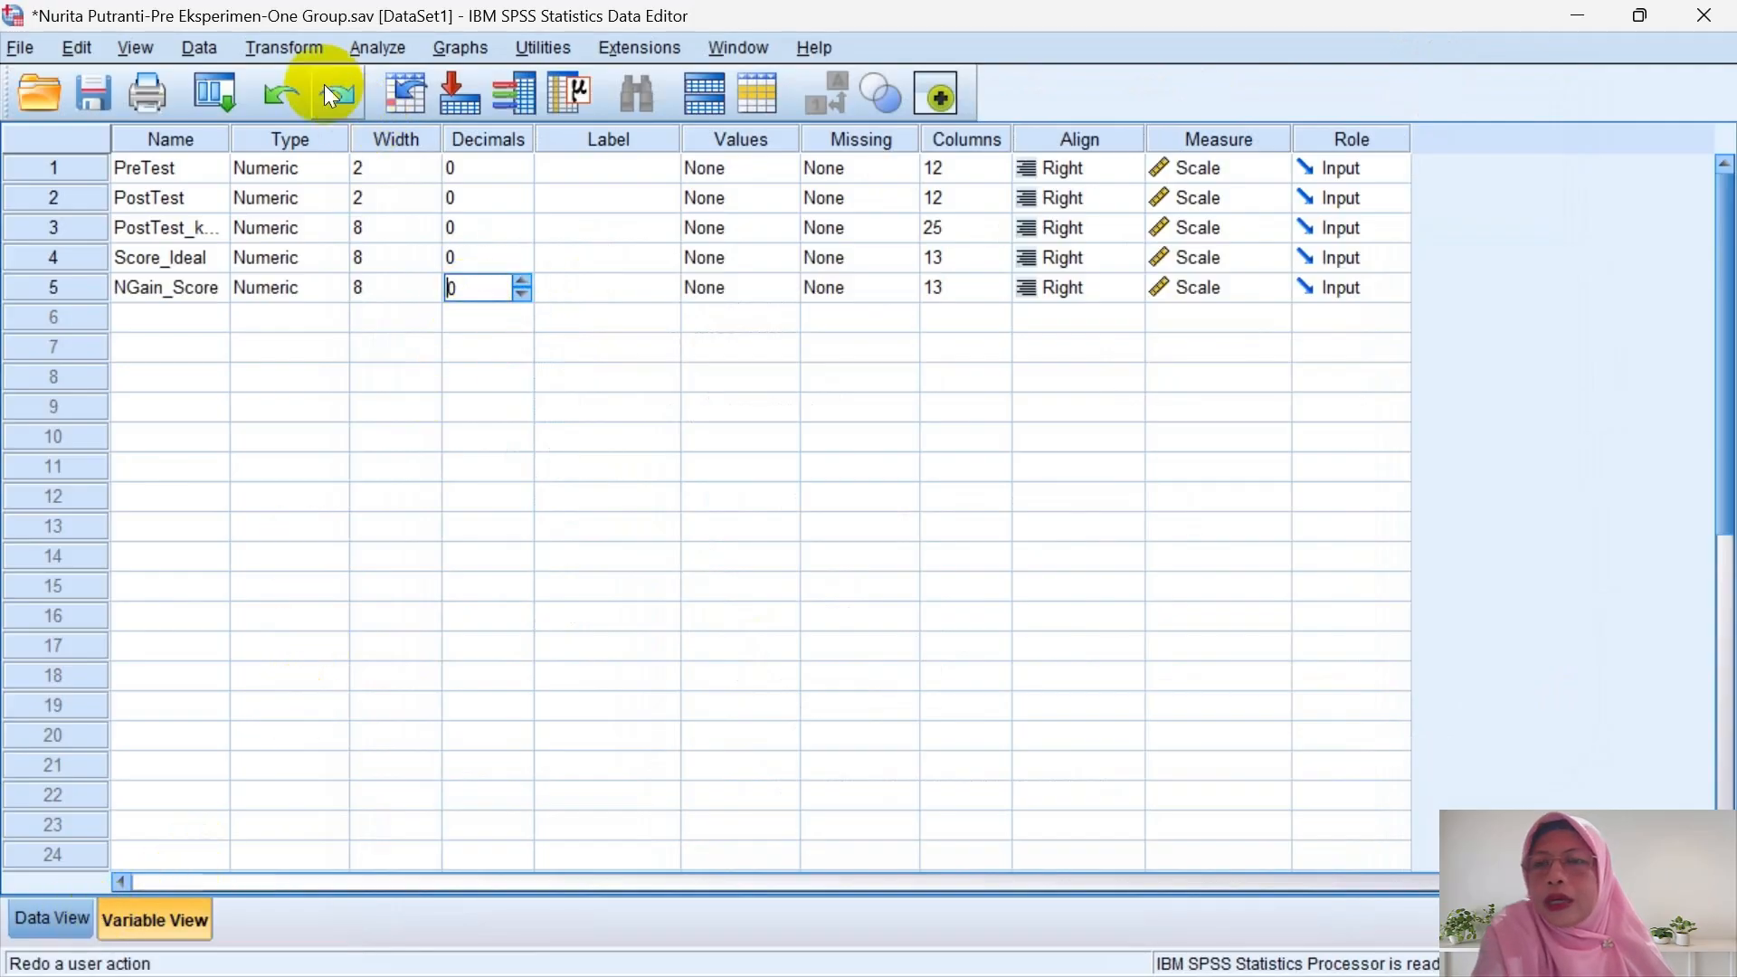
click(284, 48)
click(322, 83)
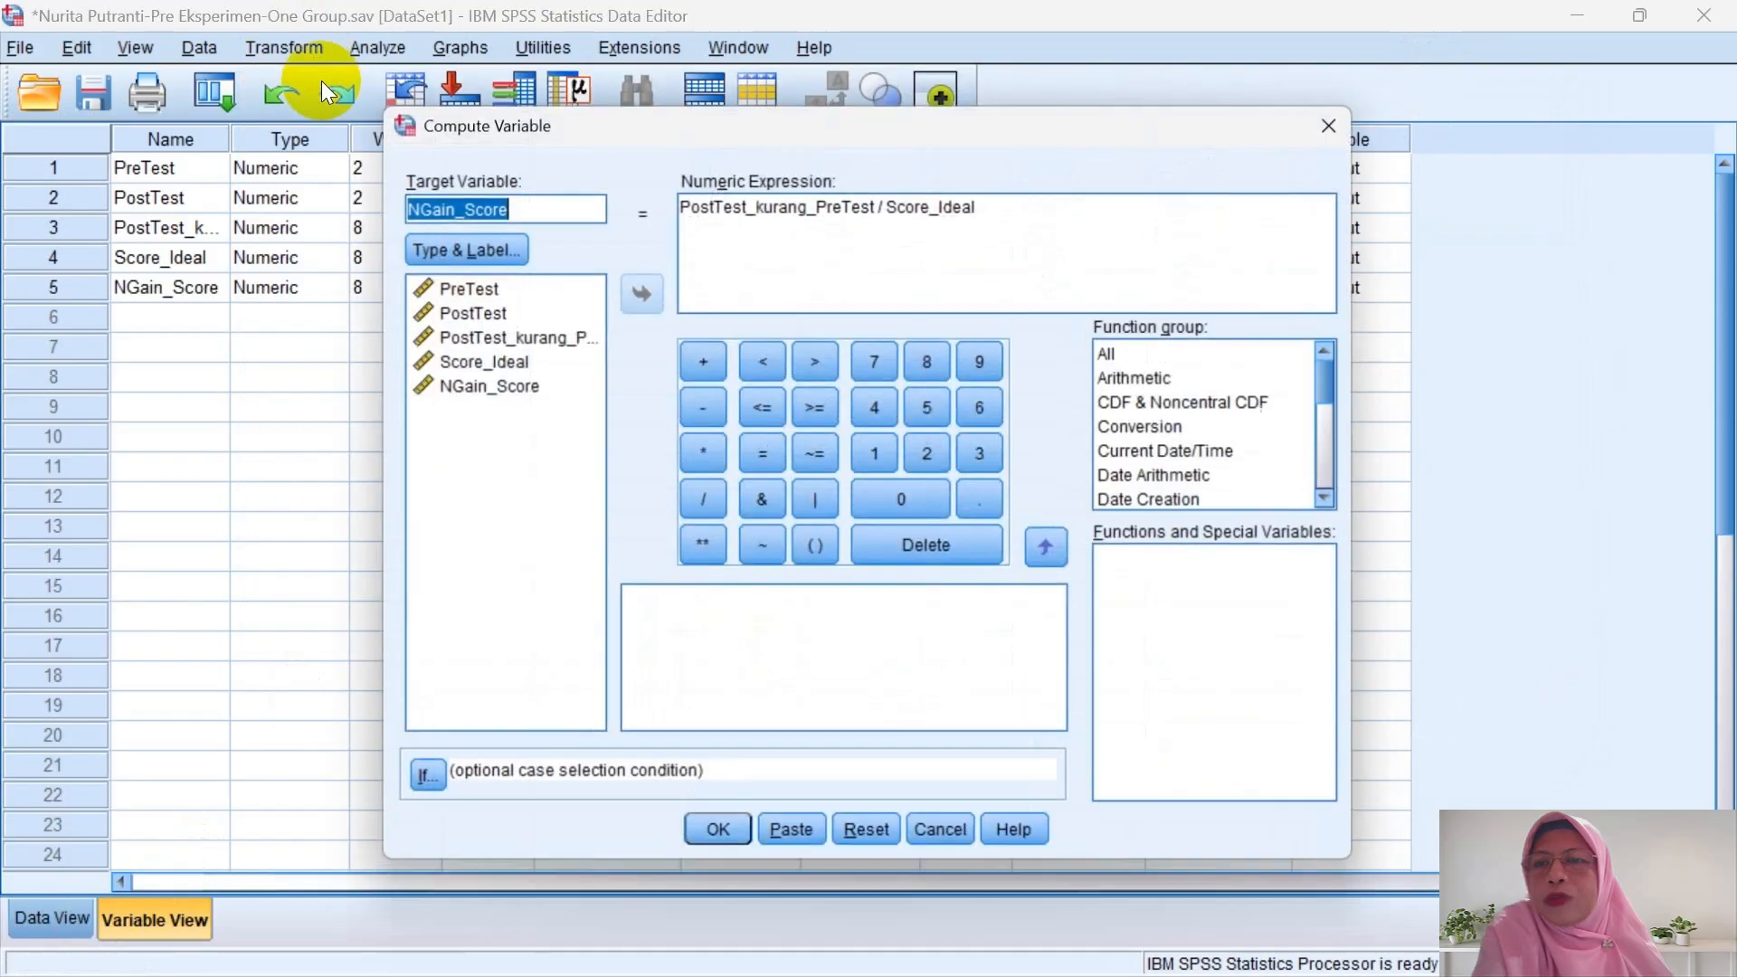
click(564, 221)
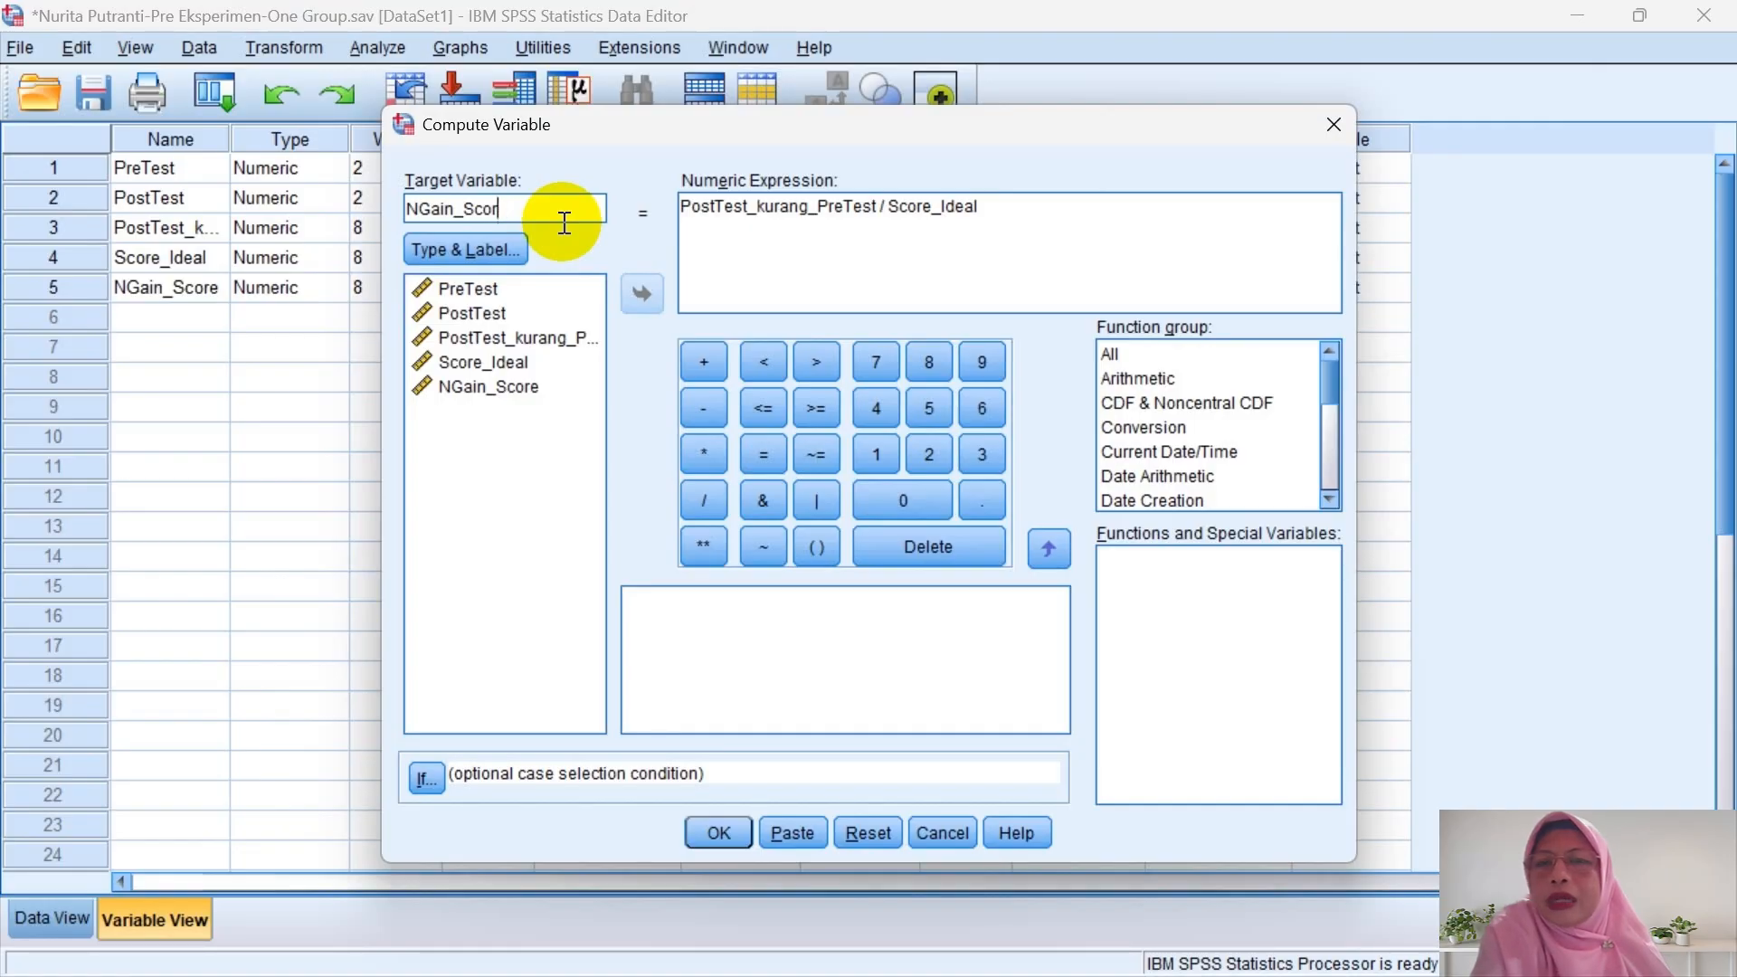
key(BackSpace)
key(BackSpace)
key(BackSpace)
key(BackSpace)
text(Persen)
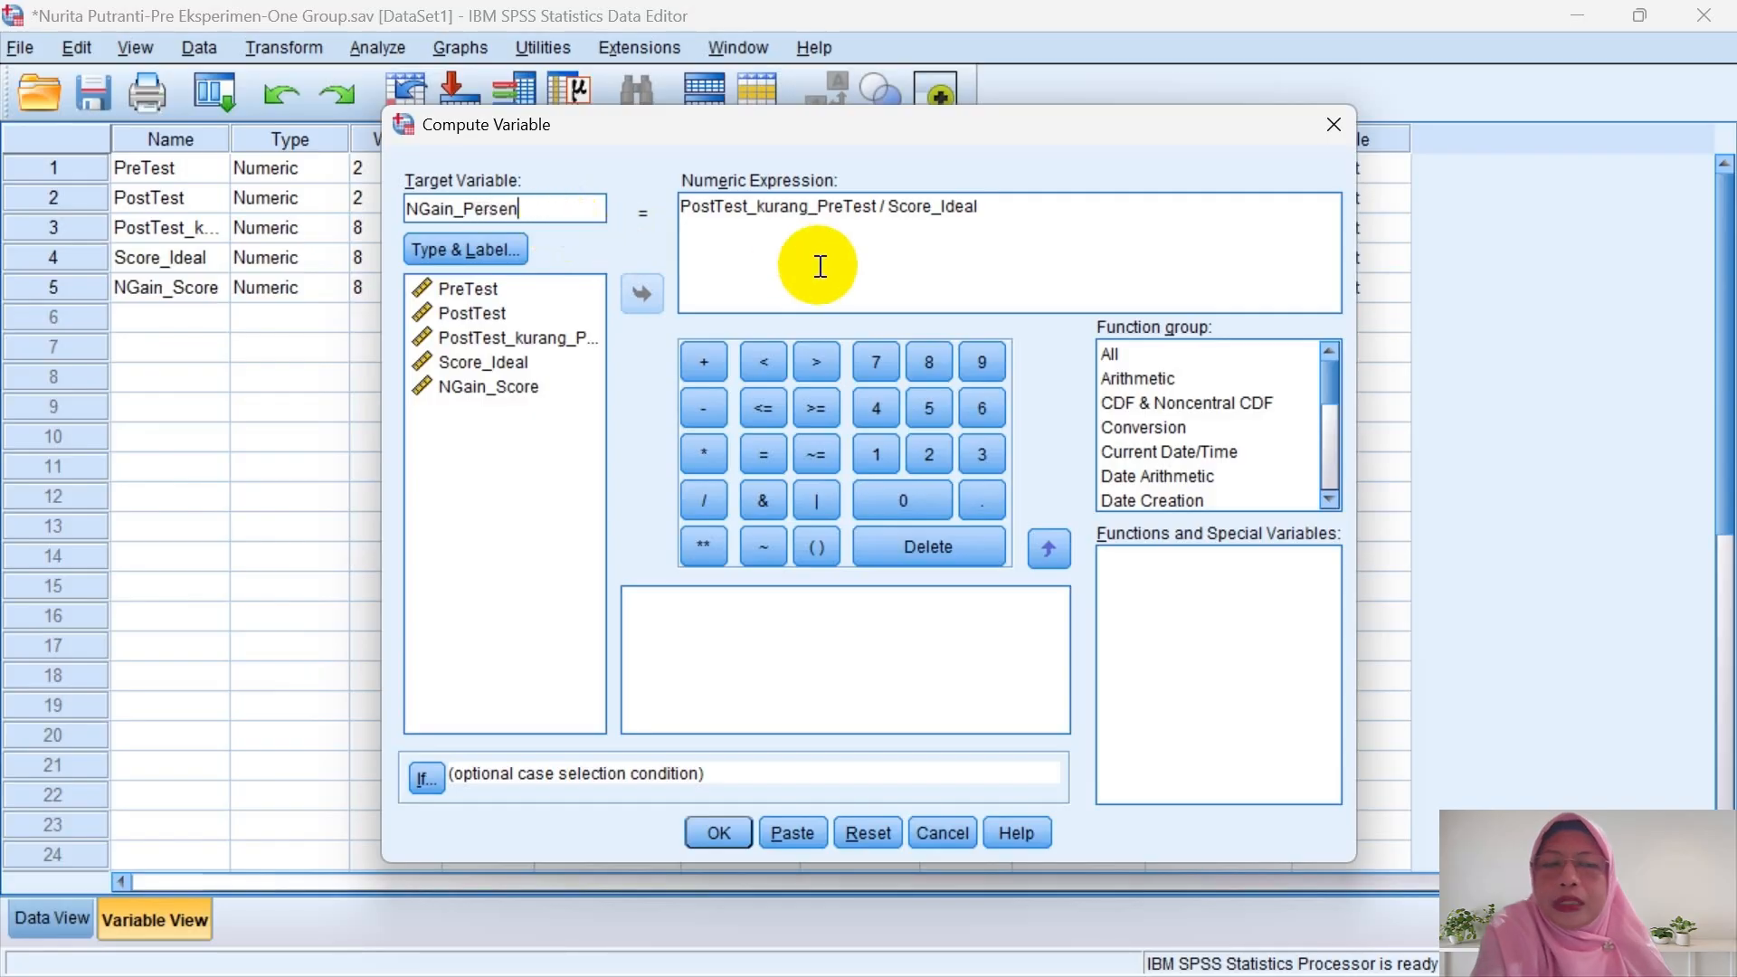
- Replace the old formula with NGain_Score * 100 and compute NGain_Persen
drag(1012, 198, 696, 185)
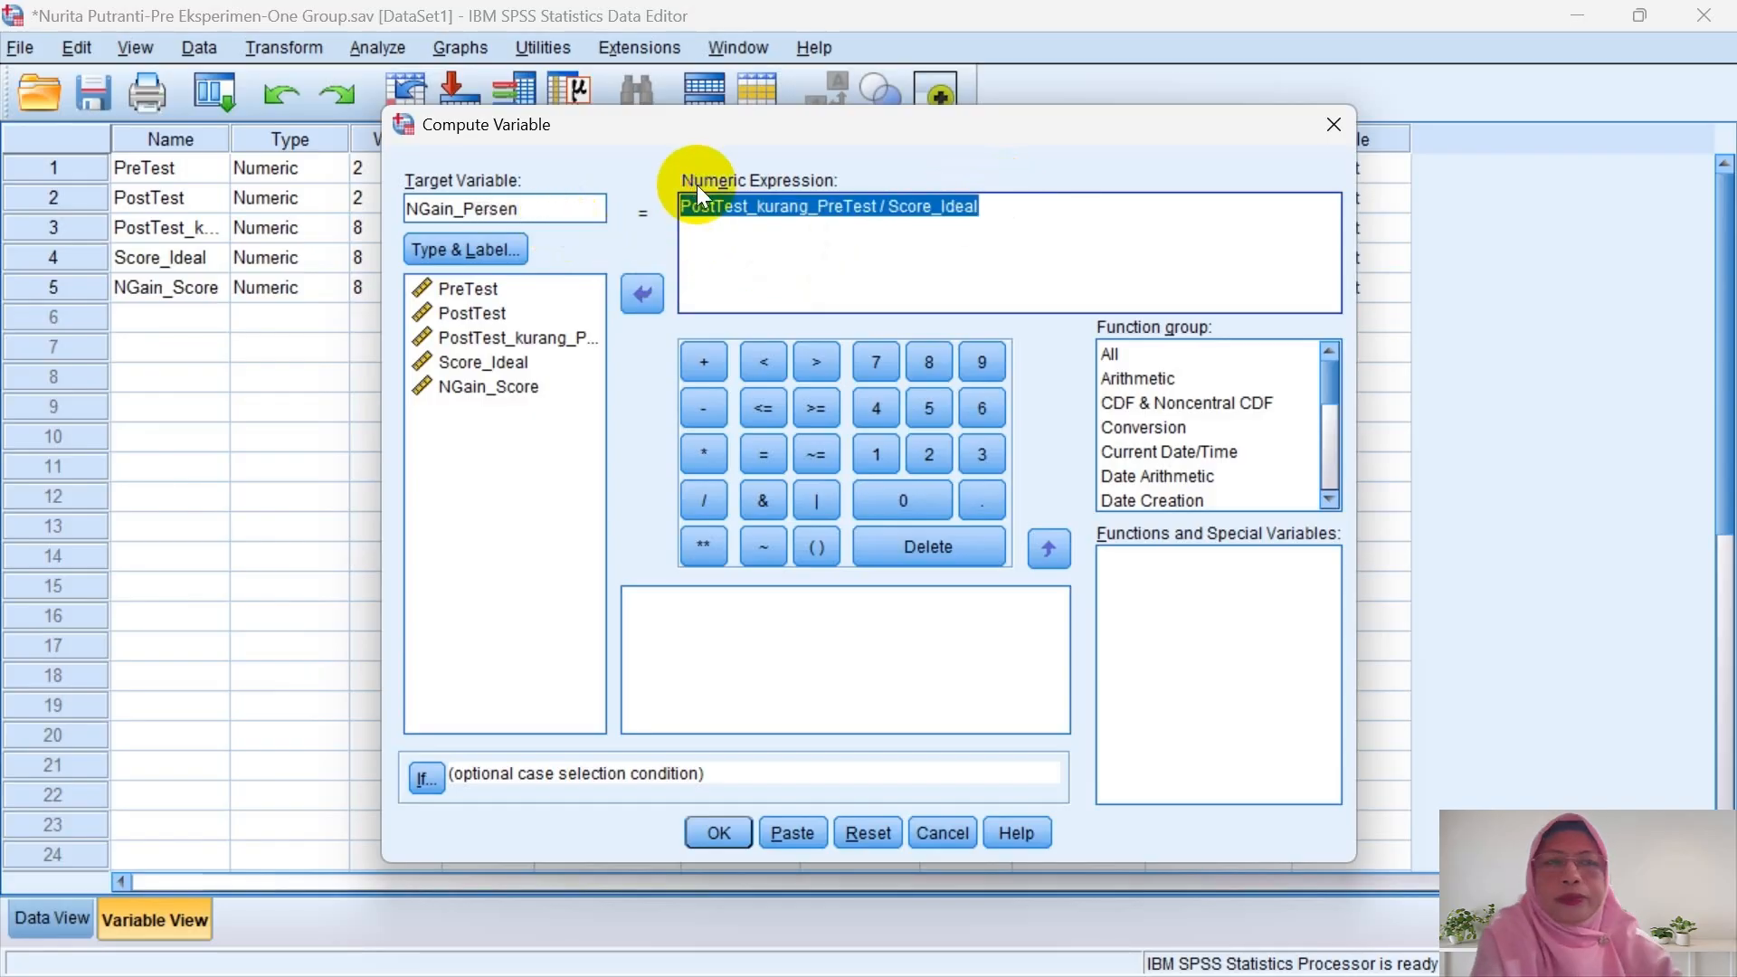
key(BackSpace)
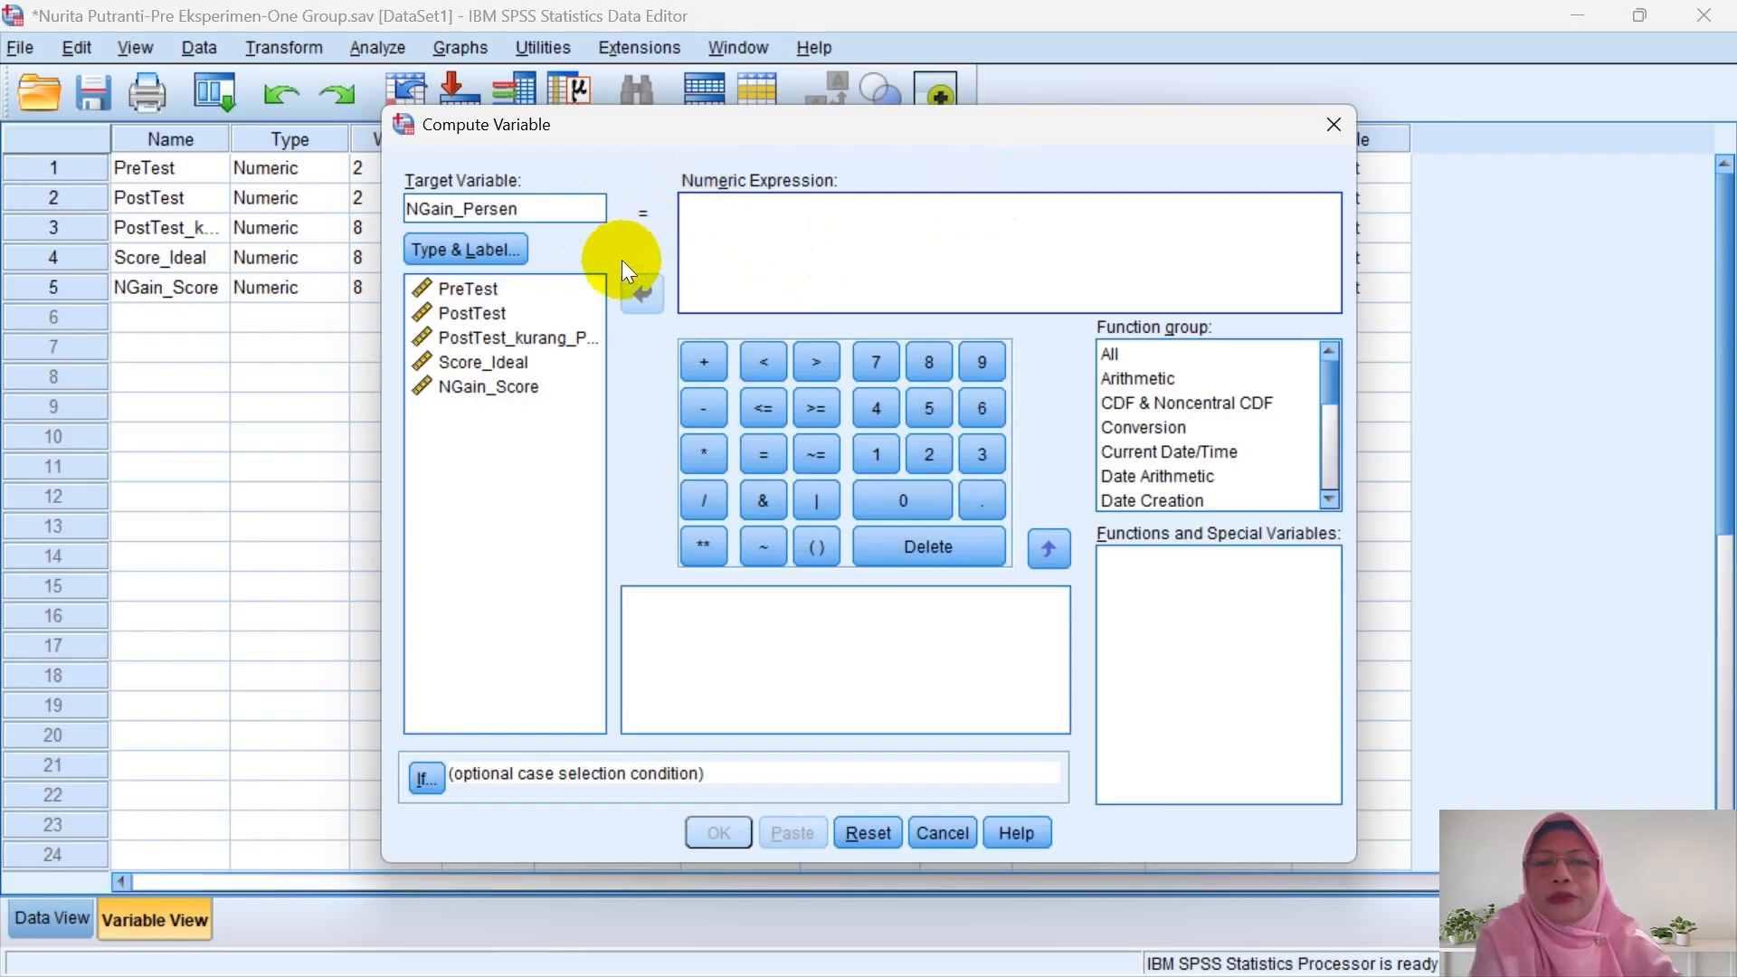
click(529, 387)
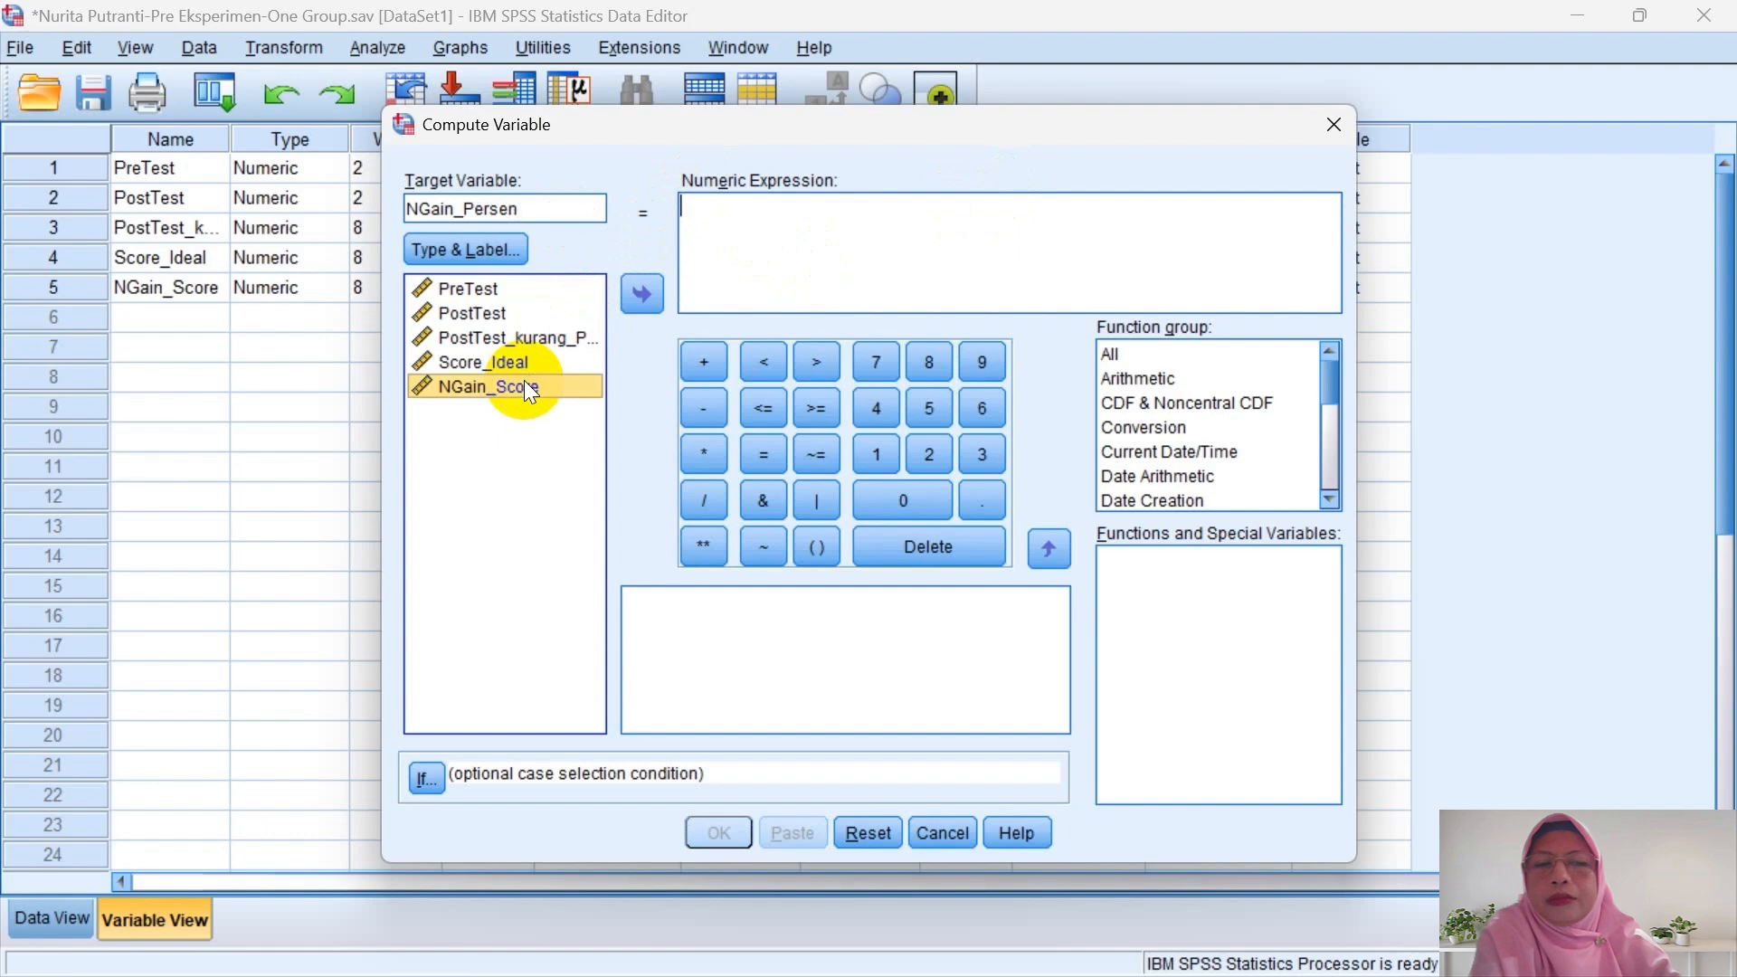
click(641, 294)
click(704, 361)
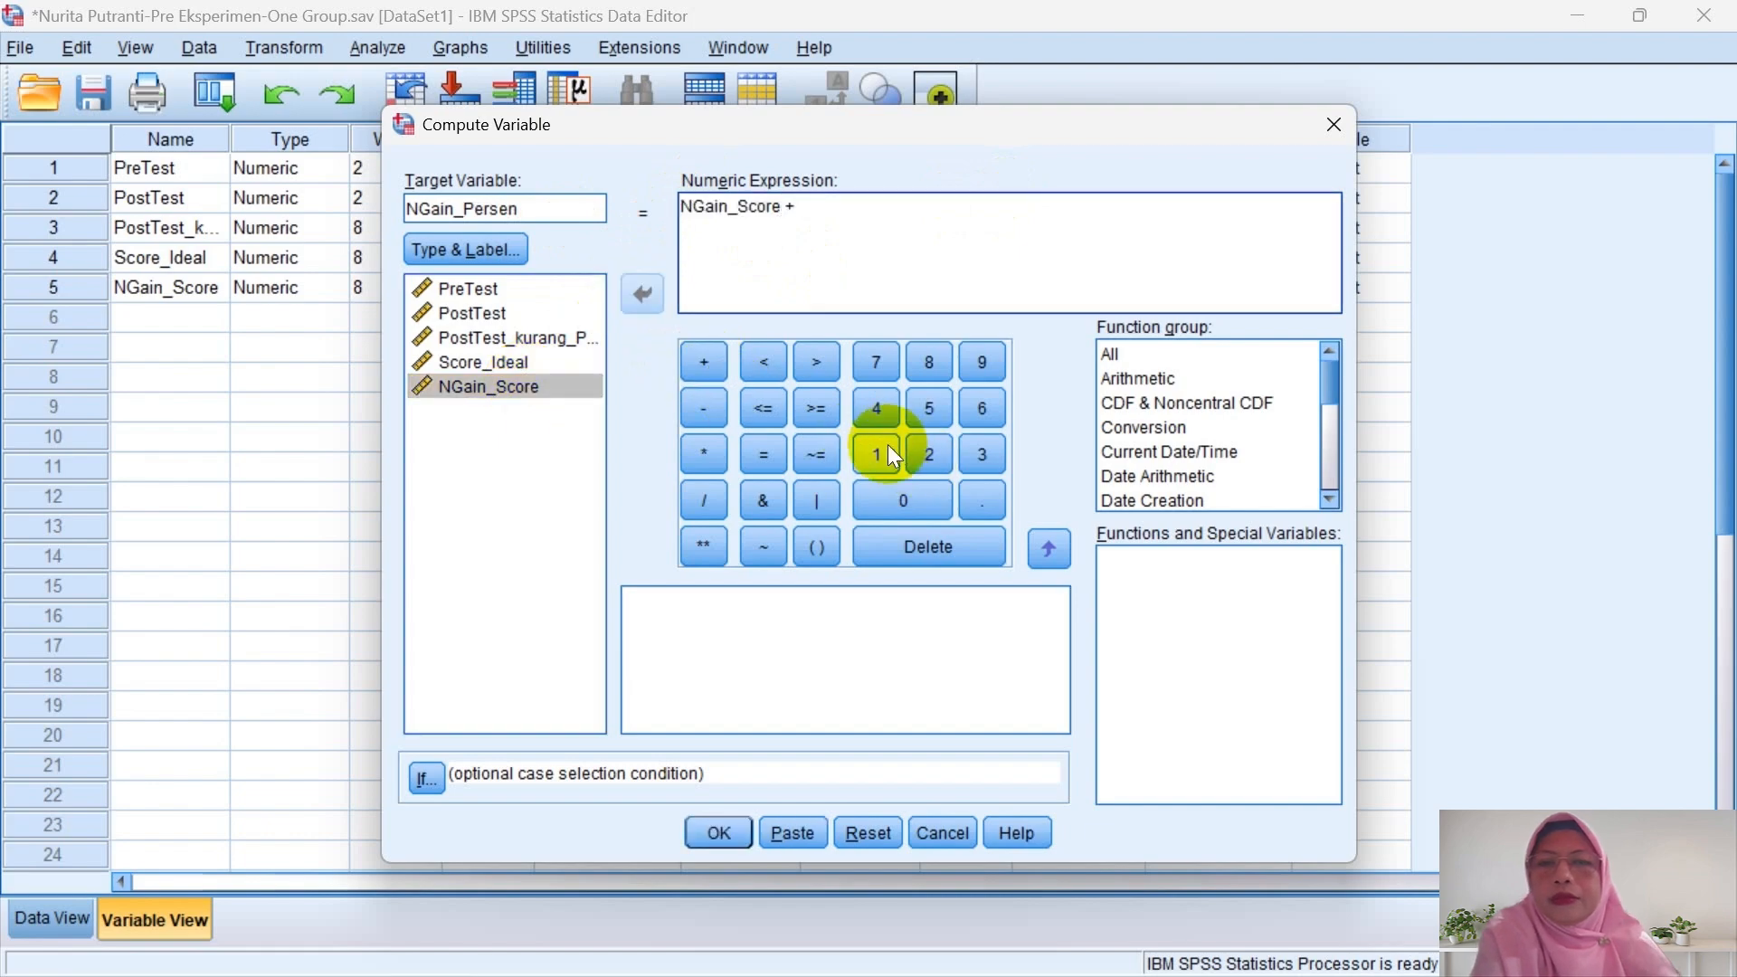
click(893, 455)
click(899, 501)
click(898, 500)
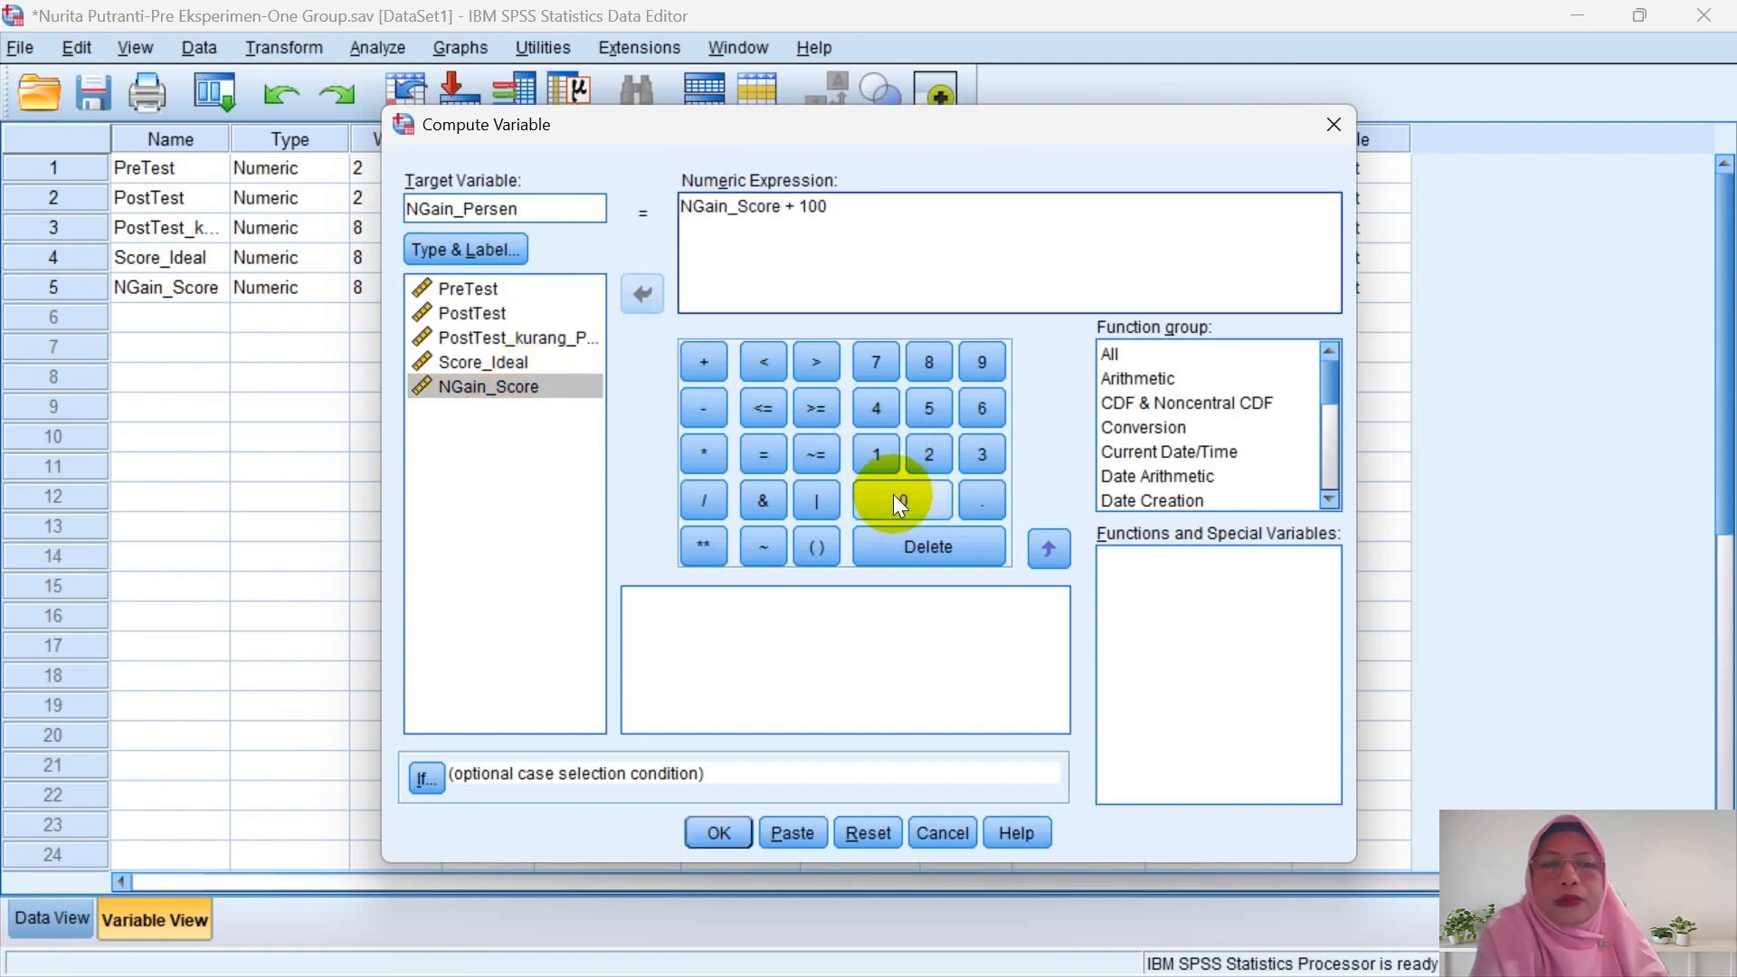
click(789, 206)
key(BackSpace)
key(BackSpace)
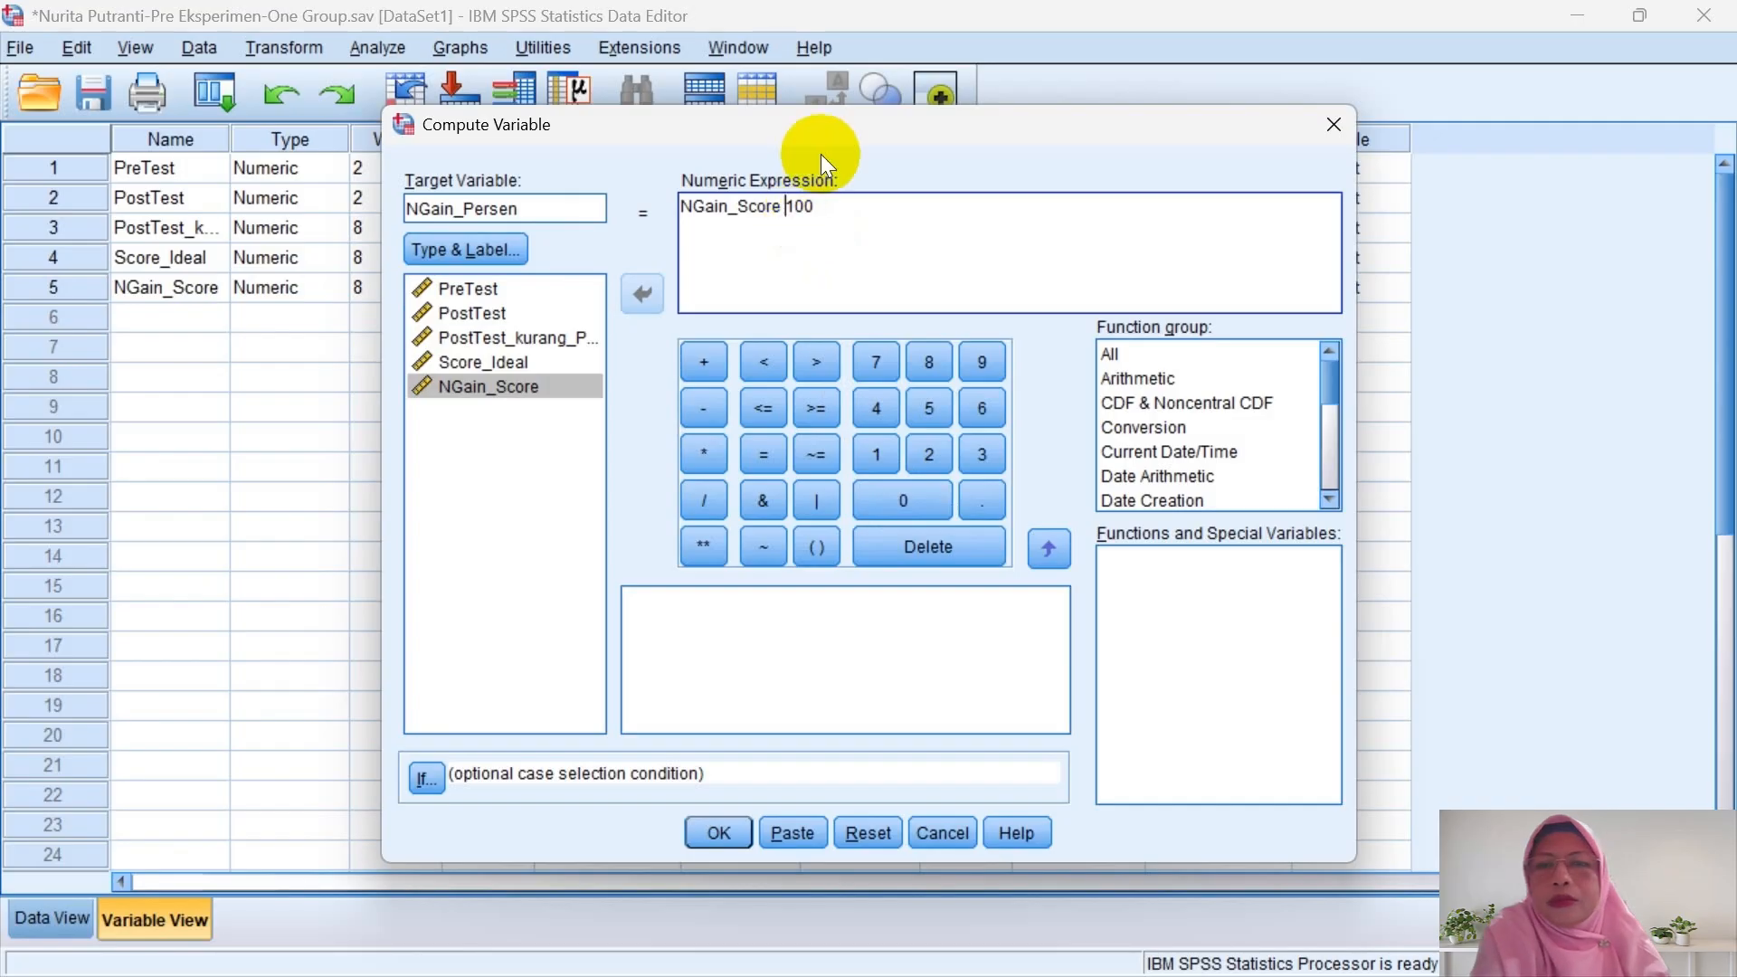
click(705, 454)
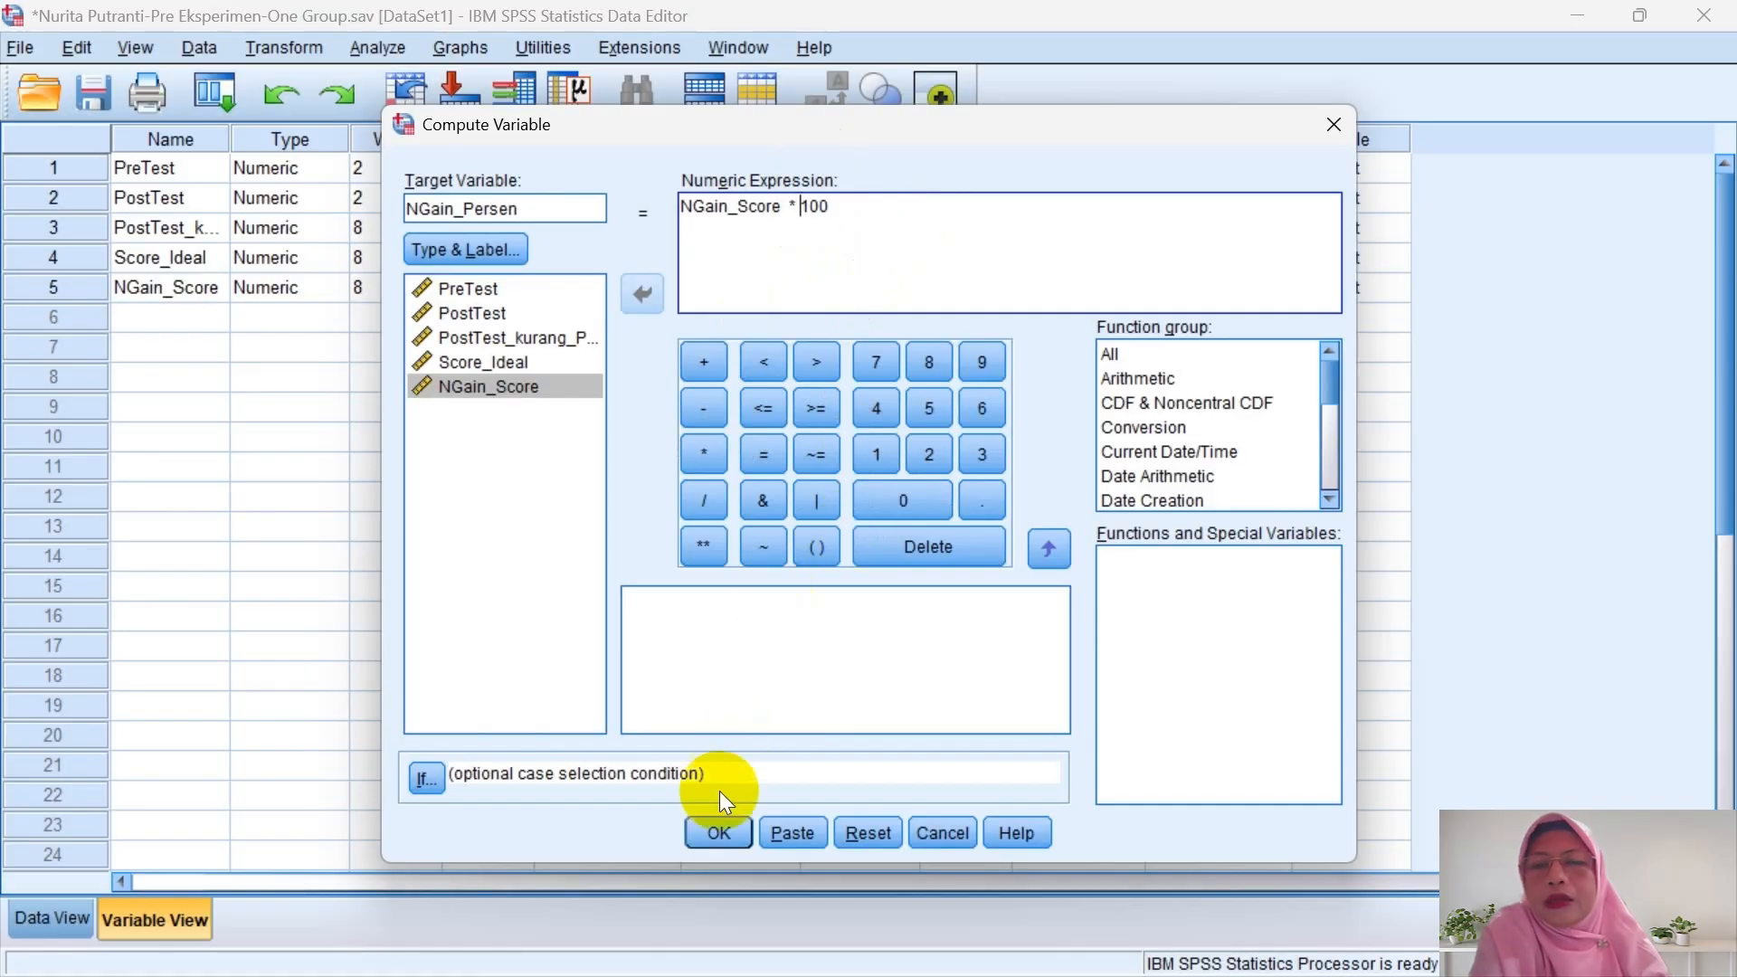
click(704, 833)
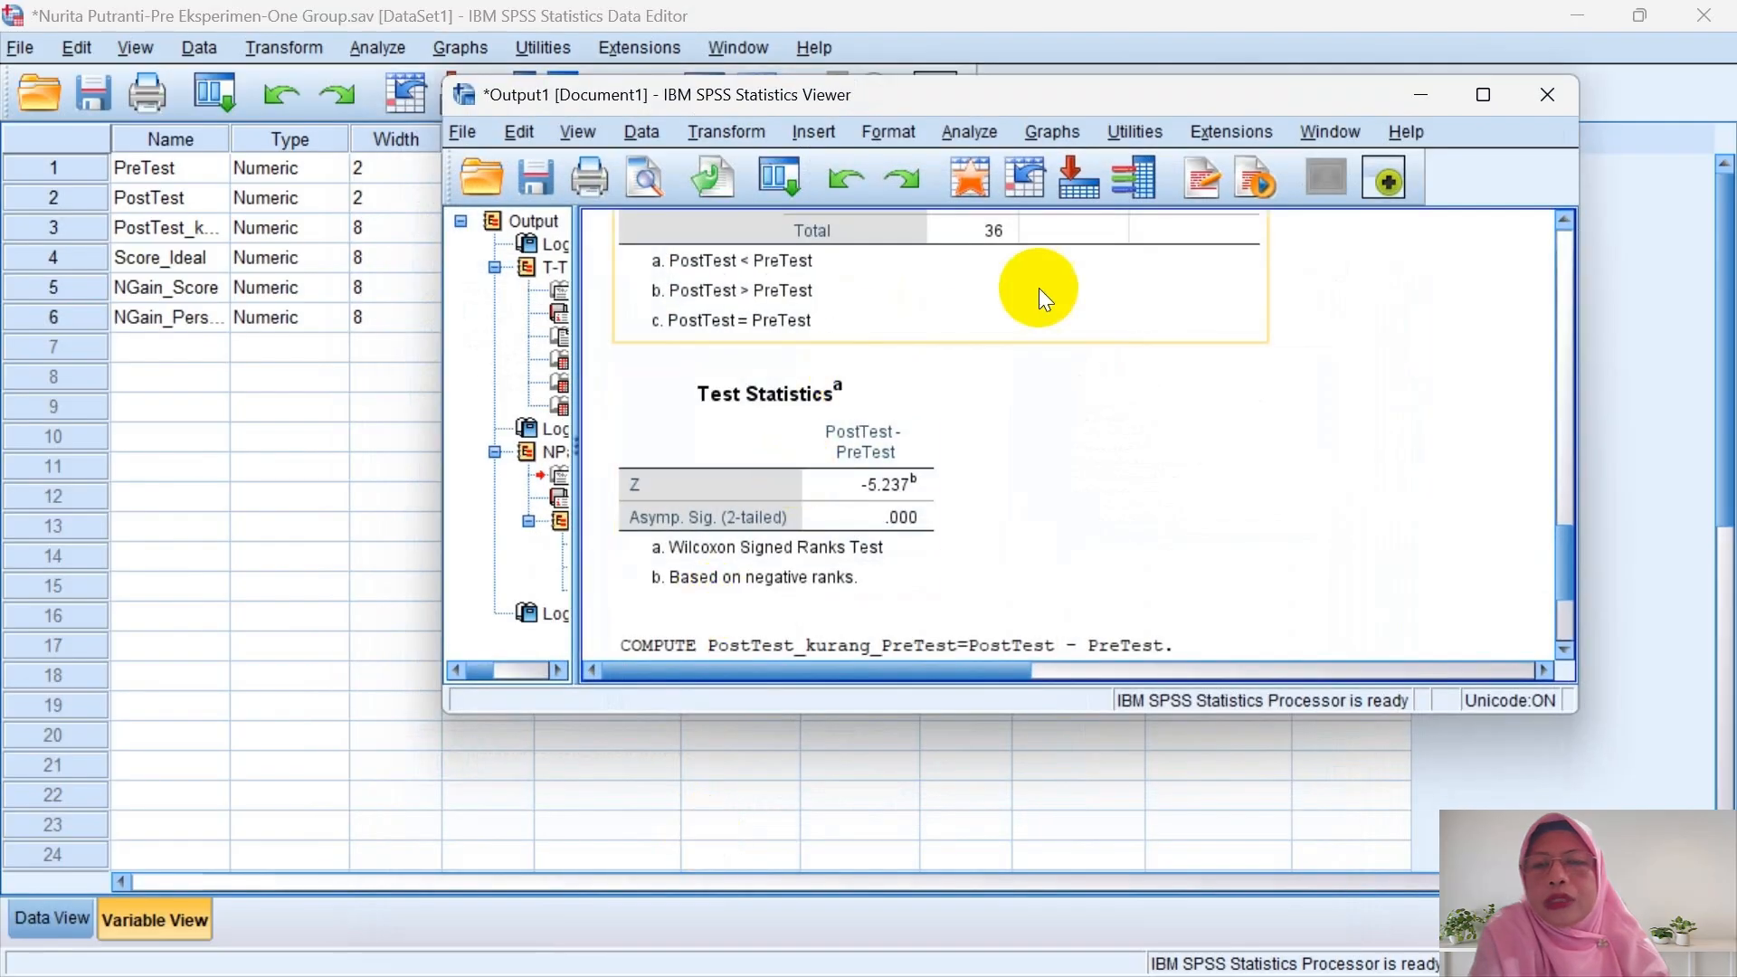
- Minimize the output and set NGain_Persen to 0 decimal places
click(1421, 81)
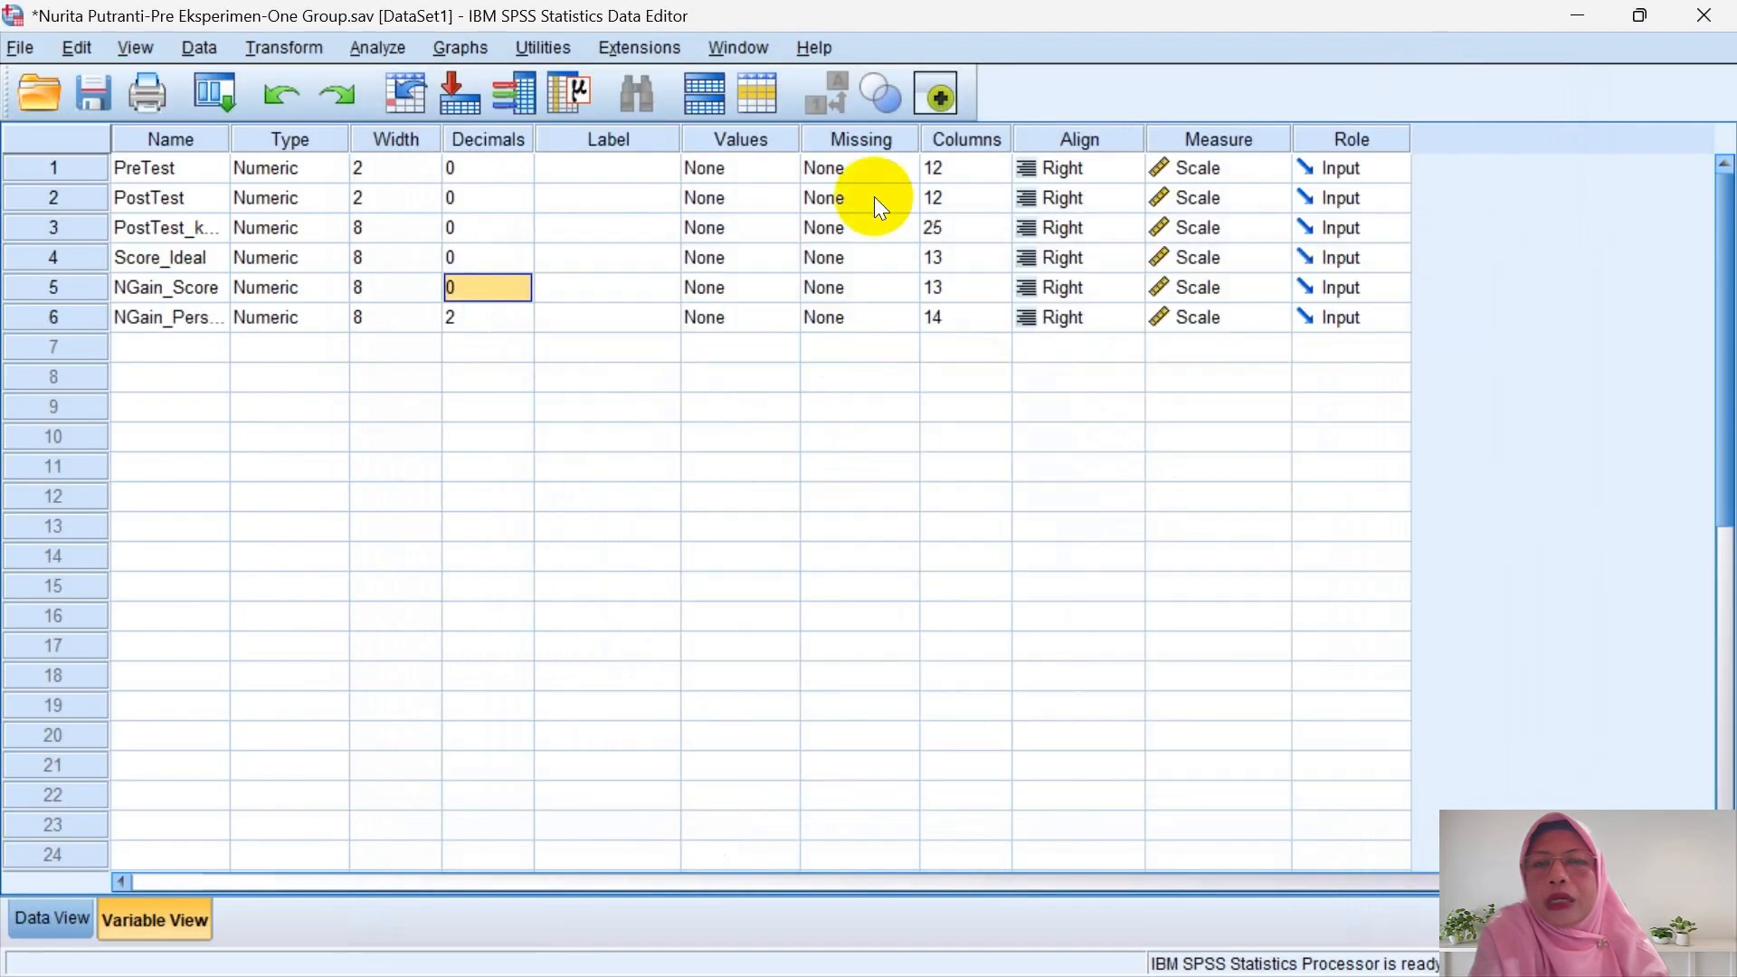
click(515, 319)
click(529, 328)
click(529, 328)
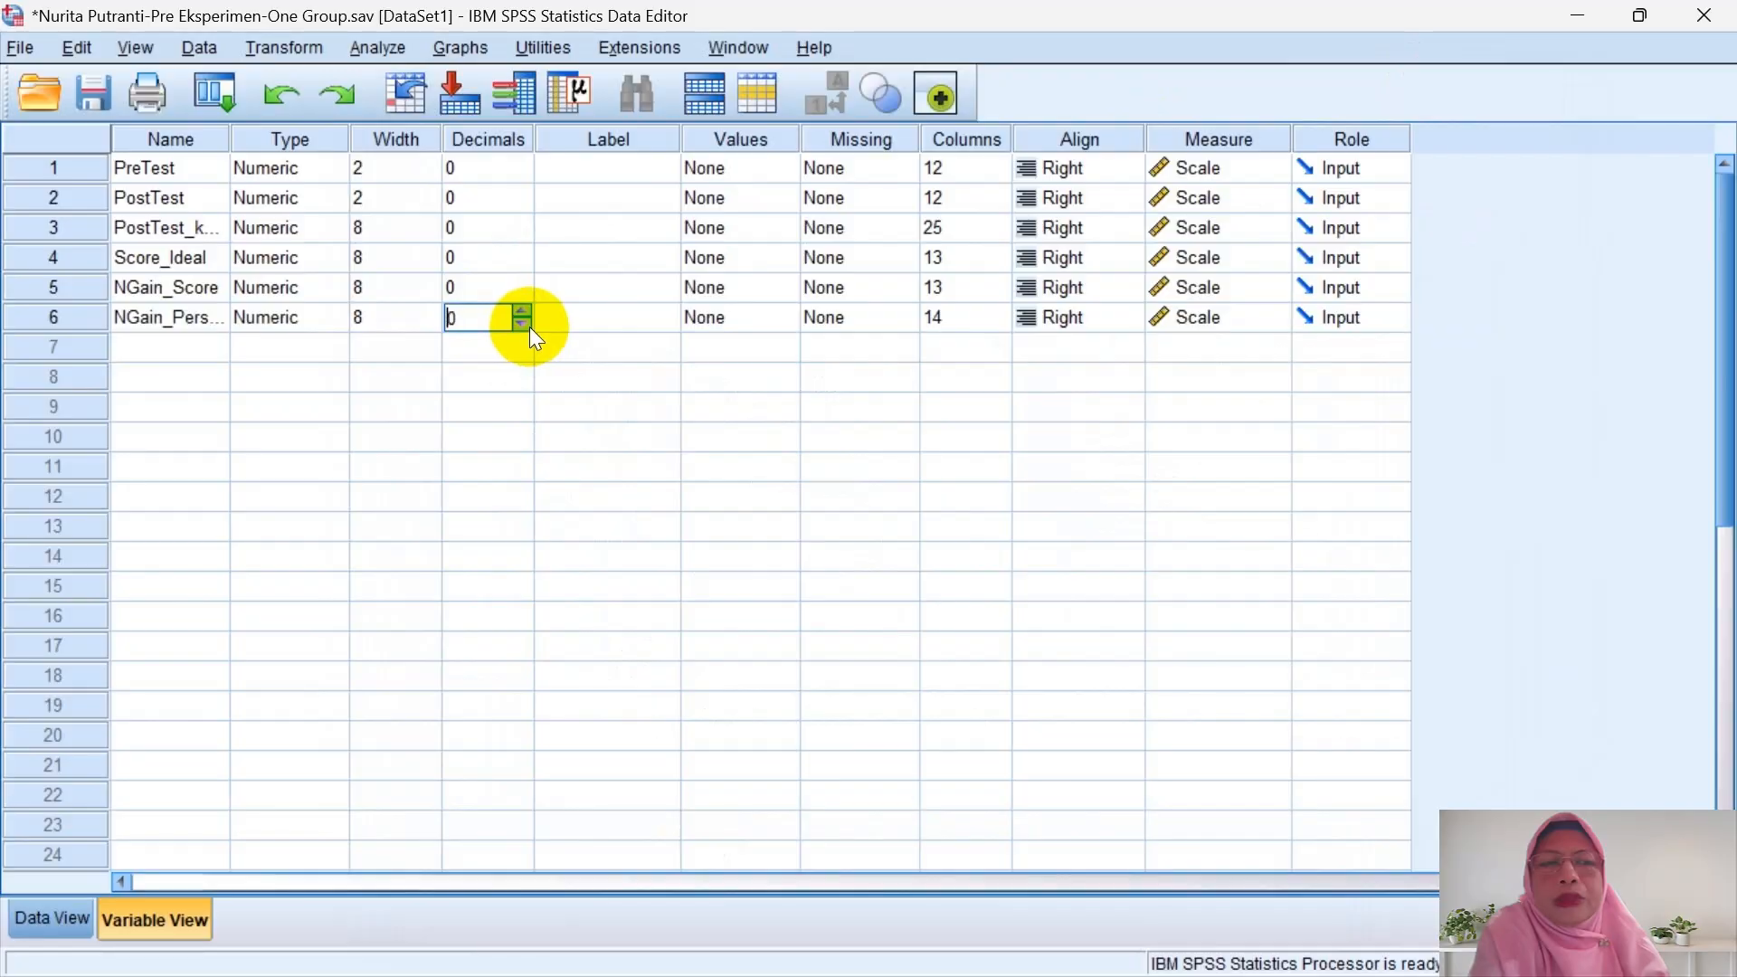
- Run Descriptives on NGain_Score and NGain_Persen
click(387, 46)
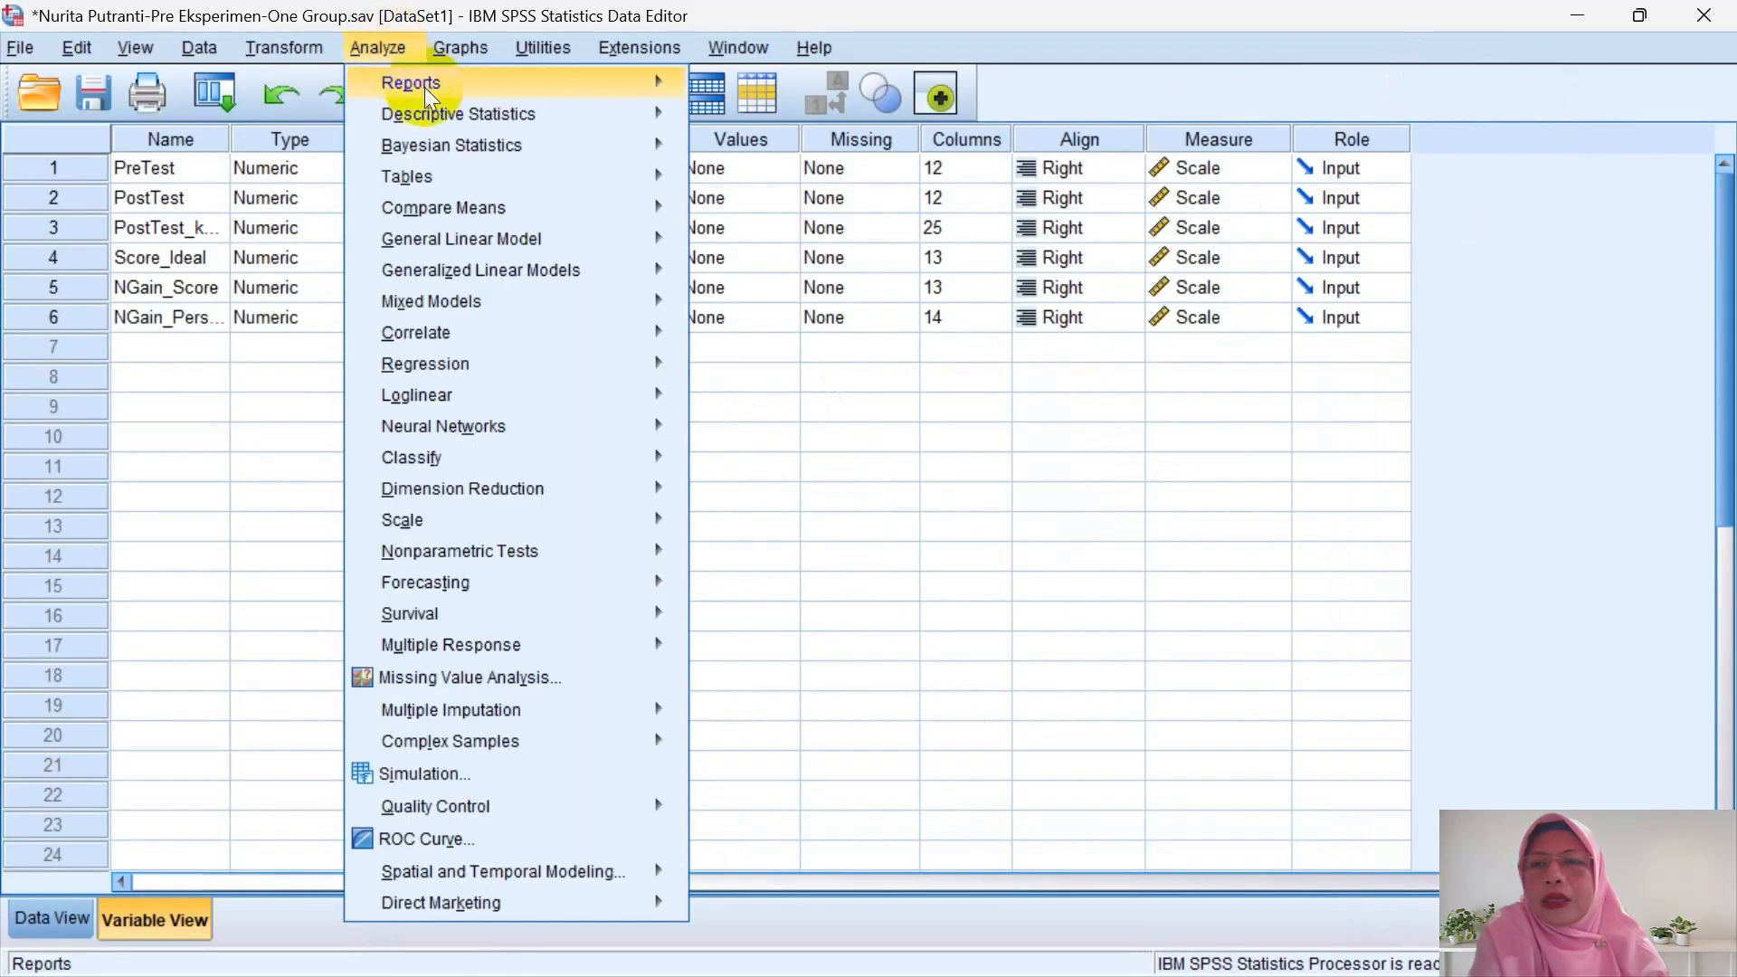
mouse_move(436, 114)
click(741, 155)
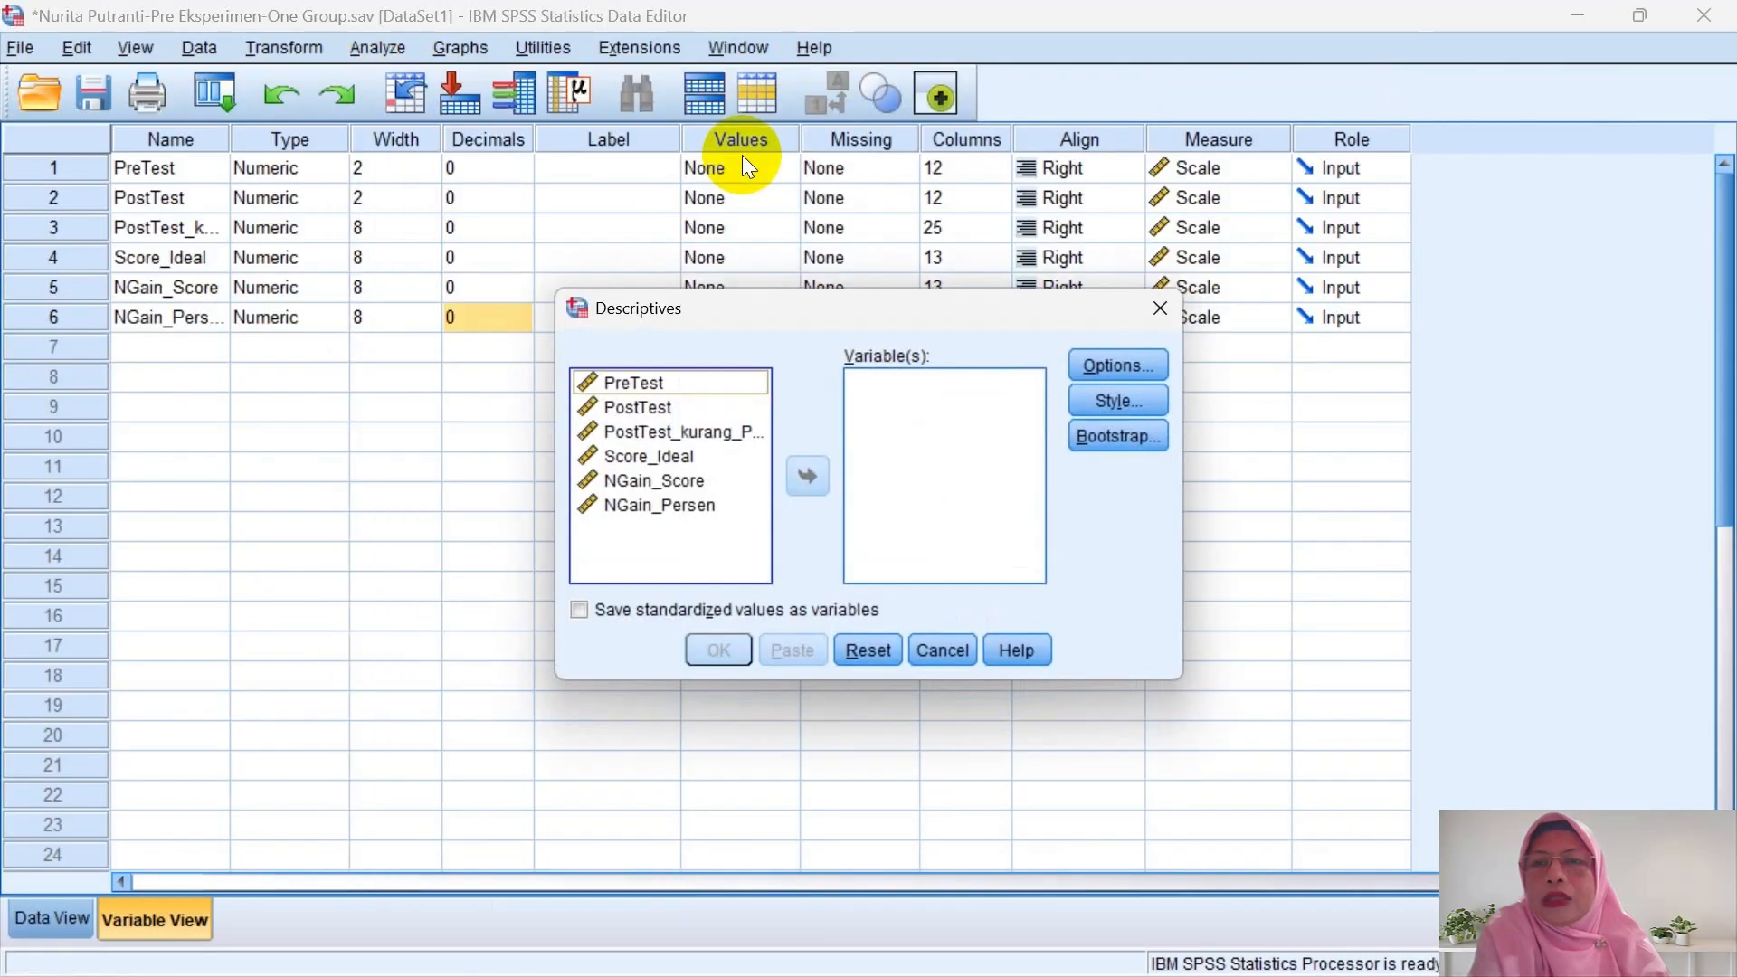
click(714, 480)
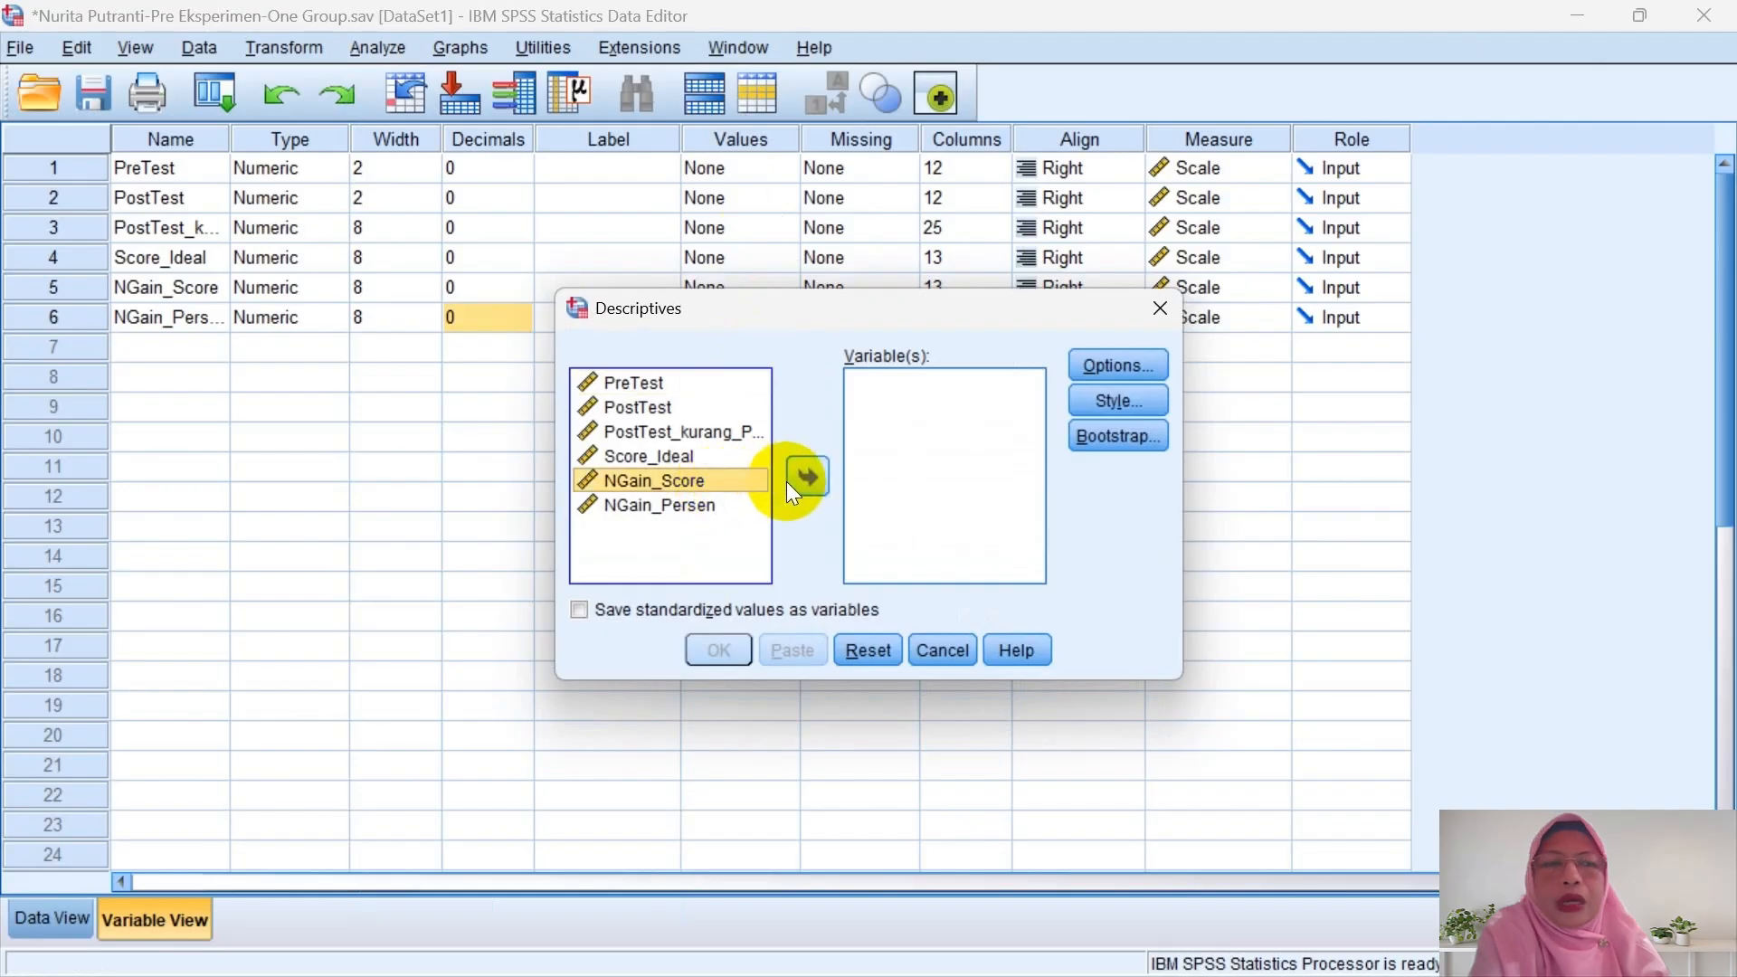
click(805, 476)
click(714, 482)
click(807, 475)
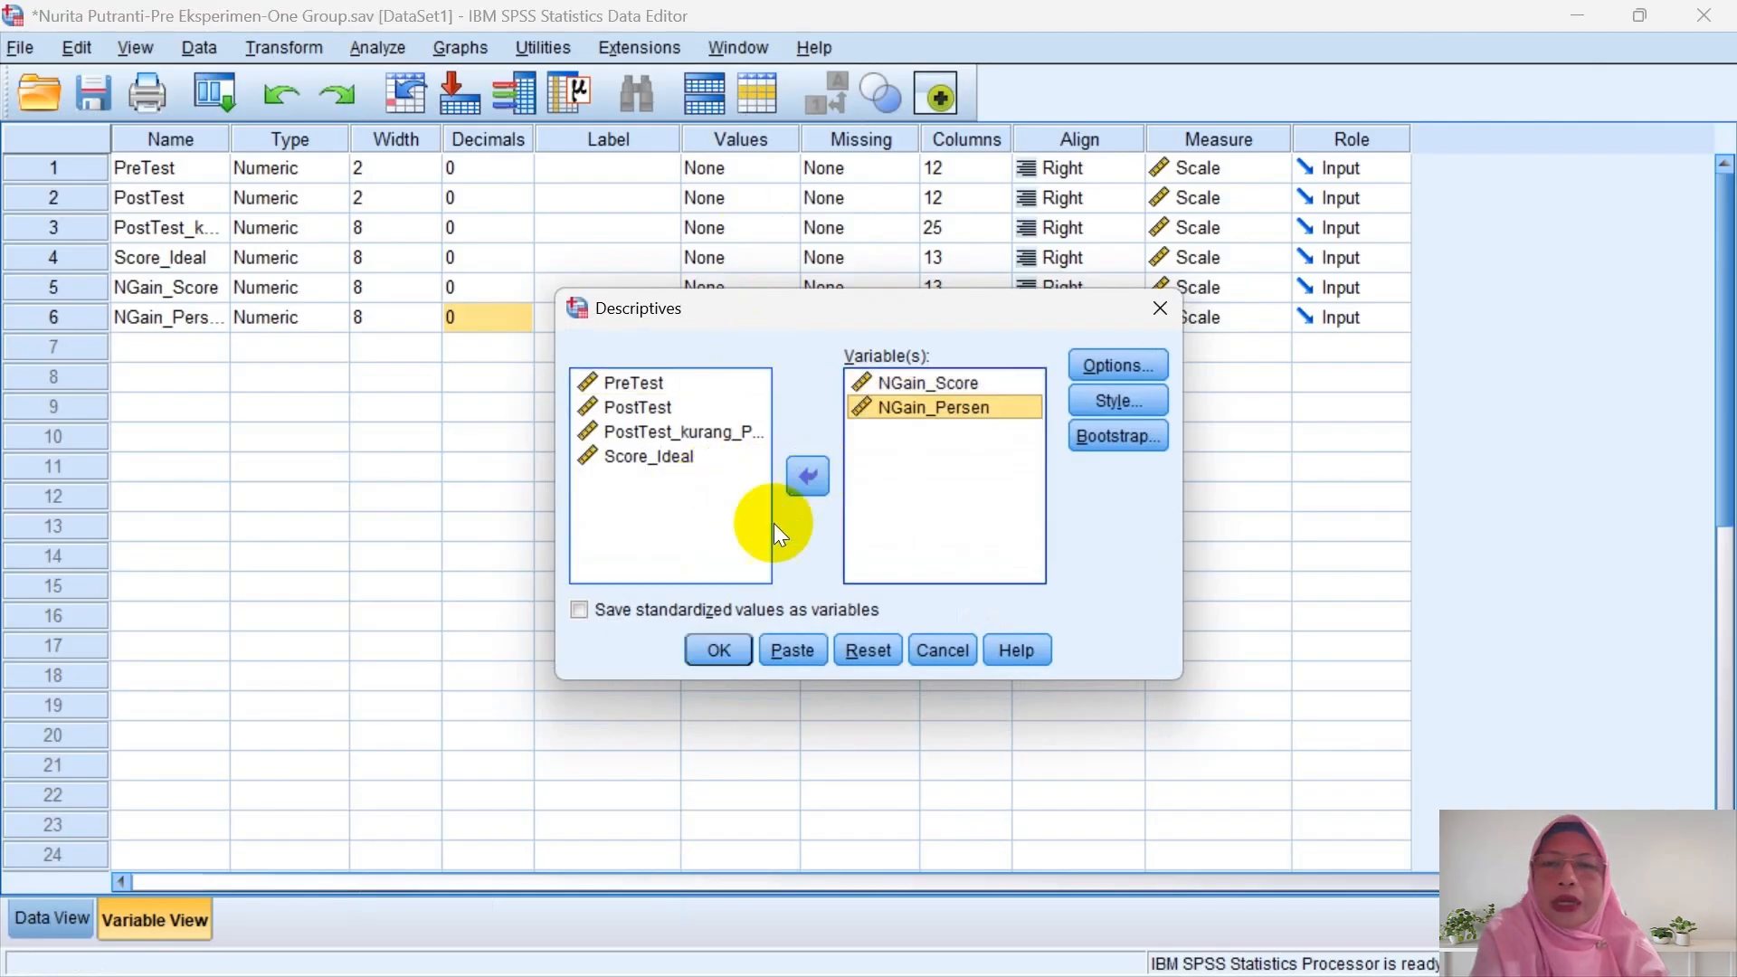
click(720, 651)
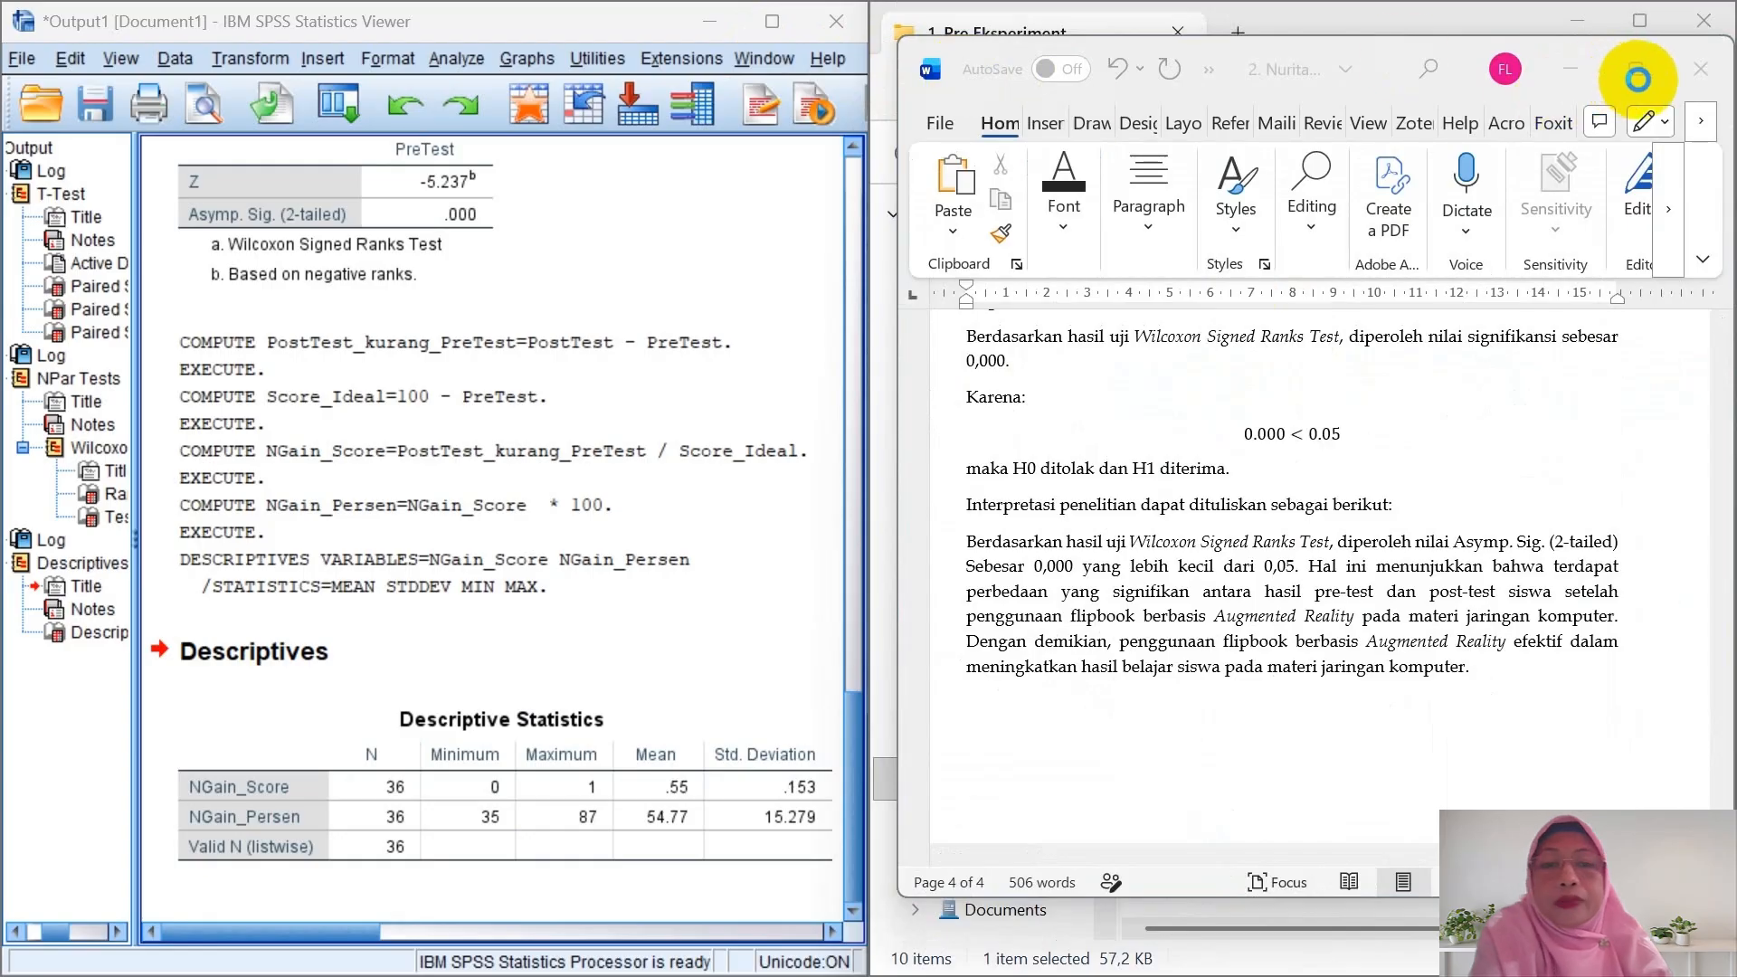
- Close the Wilcoxon test report and minimize File Explorer, leaving the N-Gain report beside SPSS
mouse_move(1638, 79)
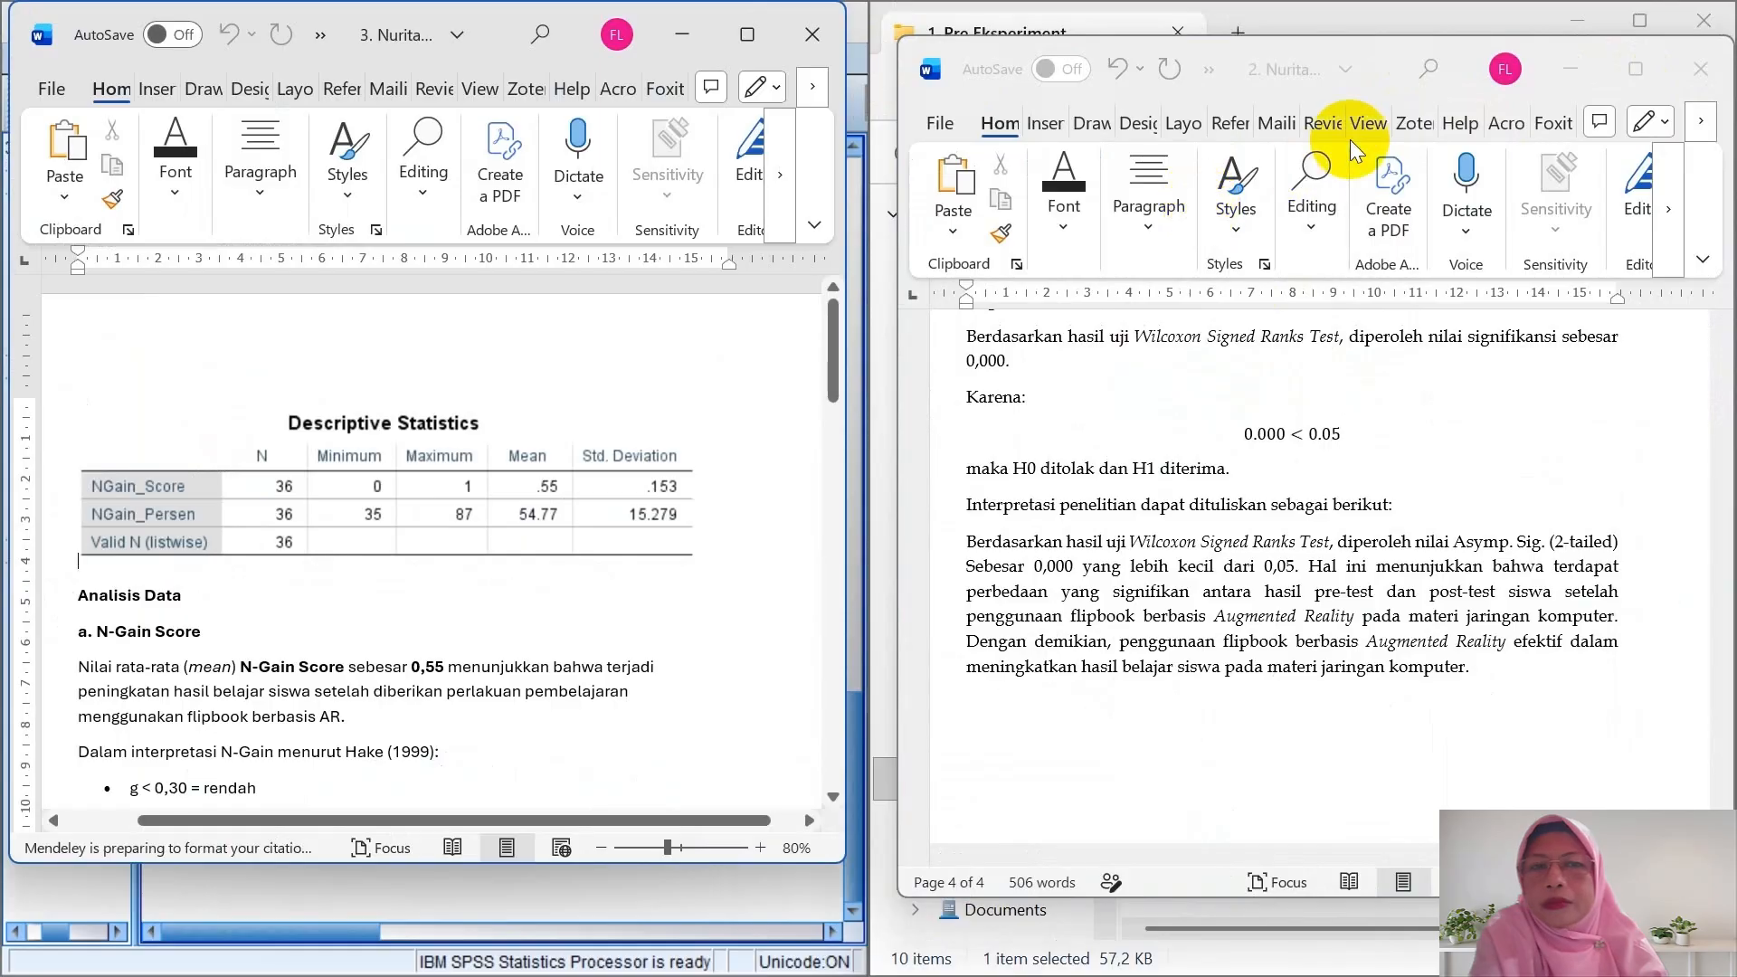
click(1705, 72)
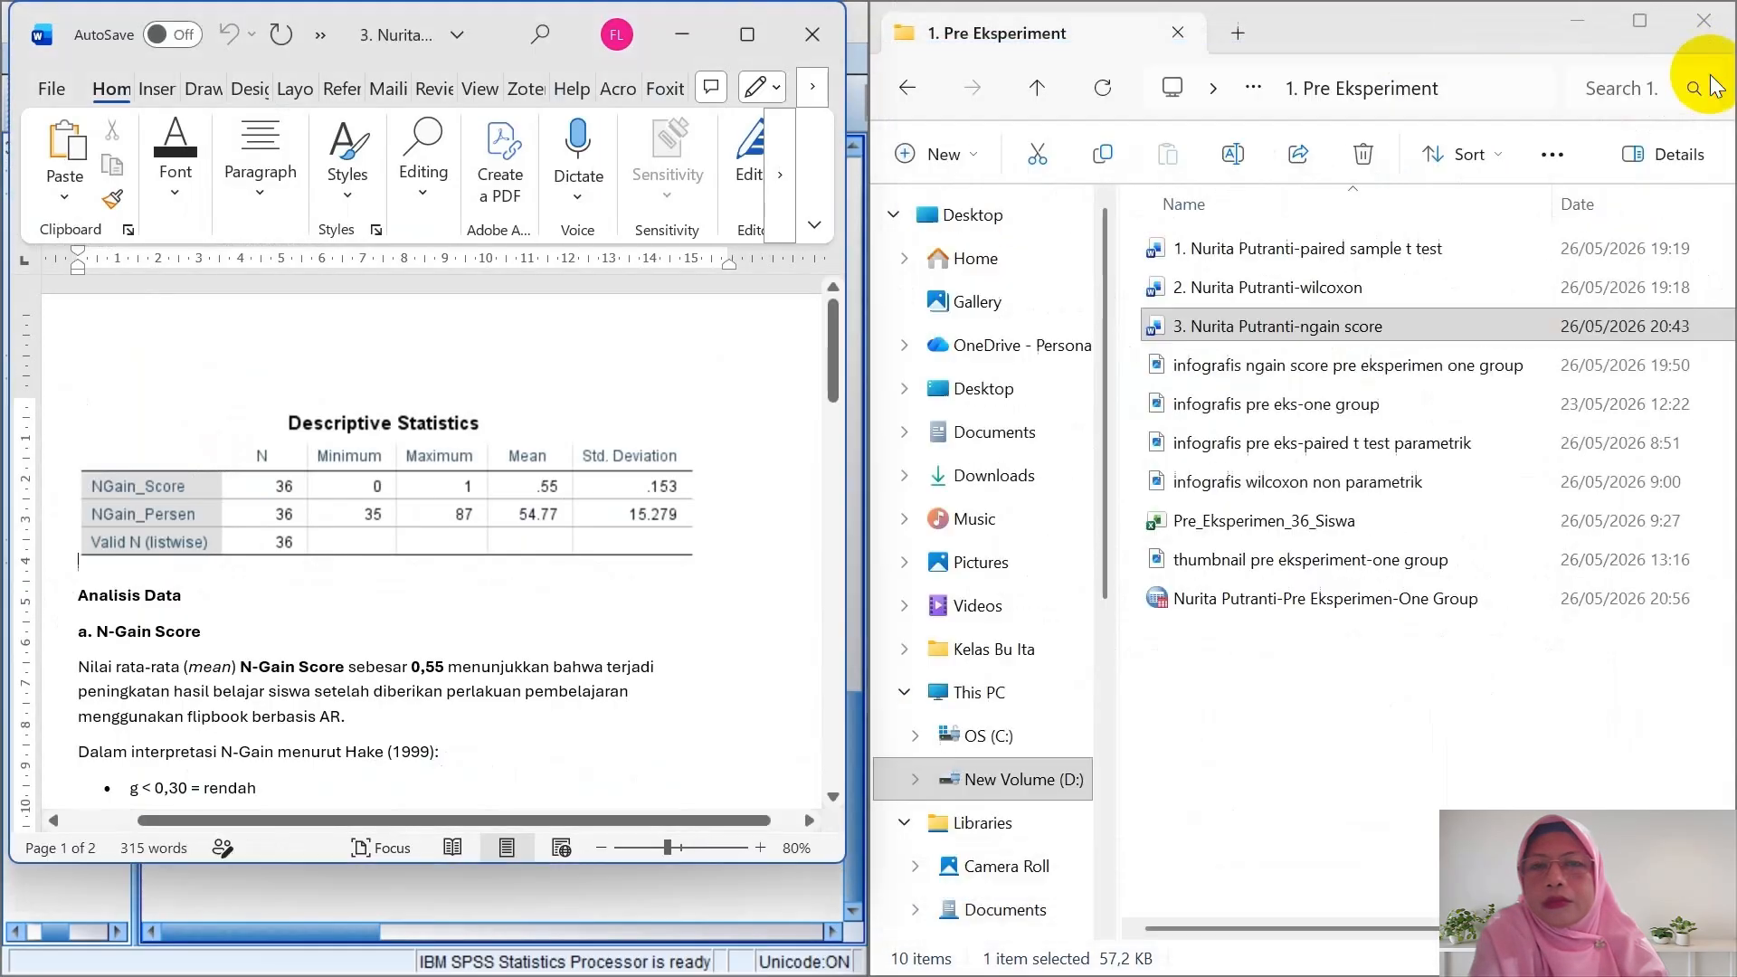
click(1574, 29)
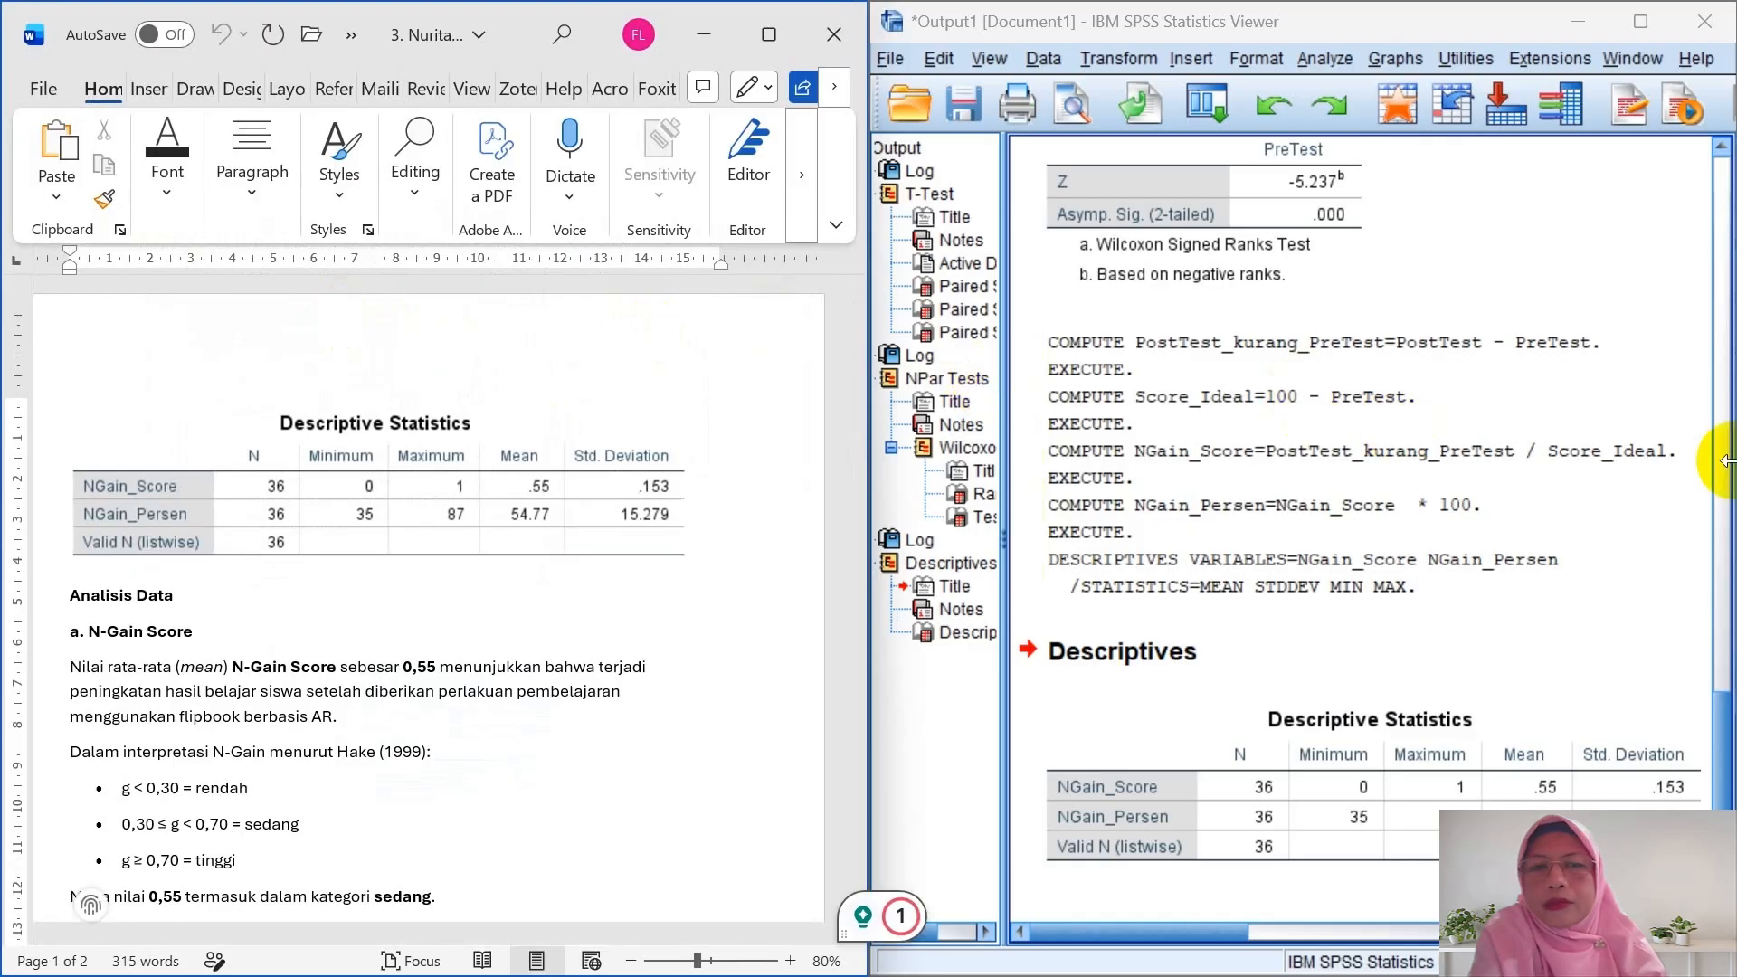
- Scroll SPSS output back to the Descriptives table and Word down to the N-Gain Score analysis
click(1721, 486)
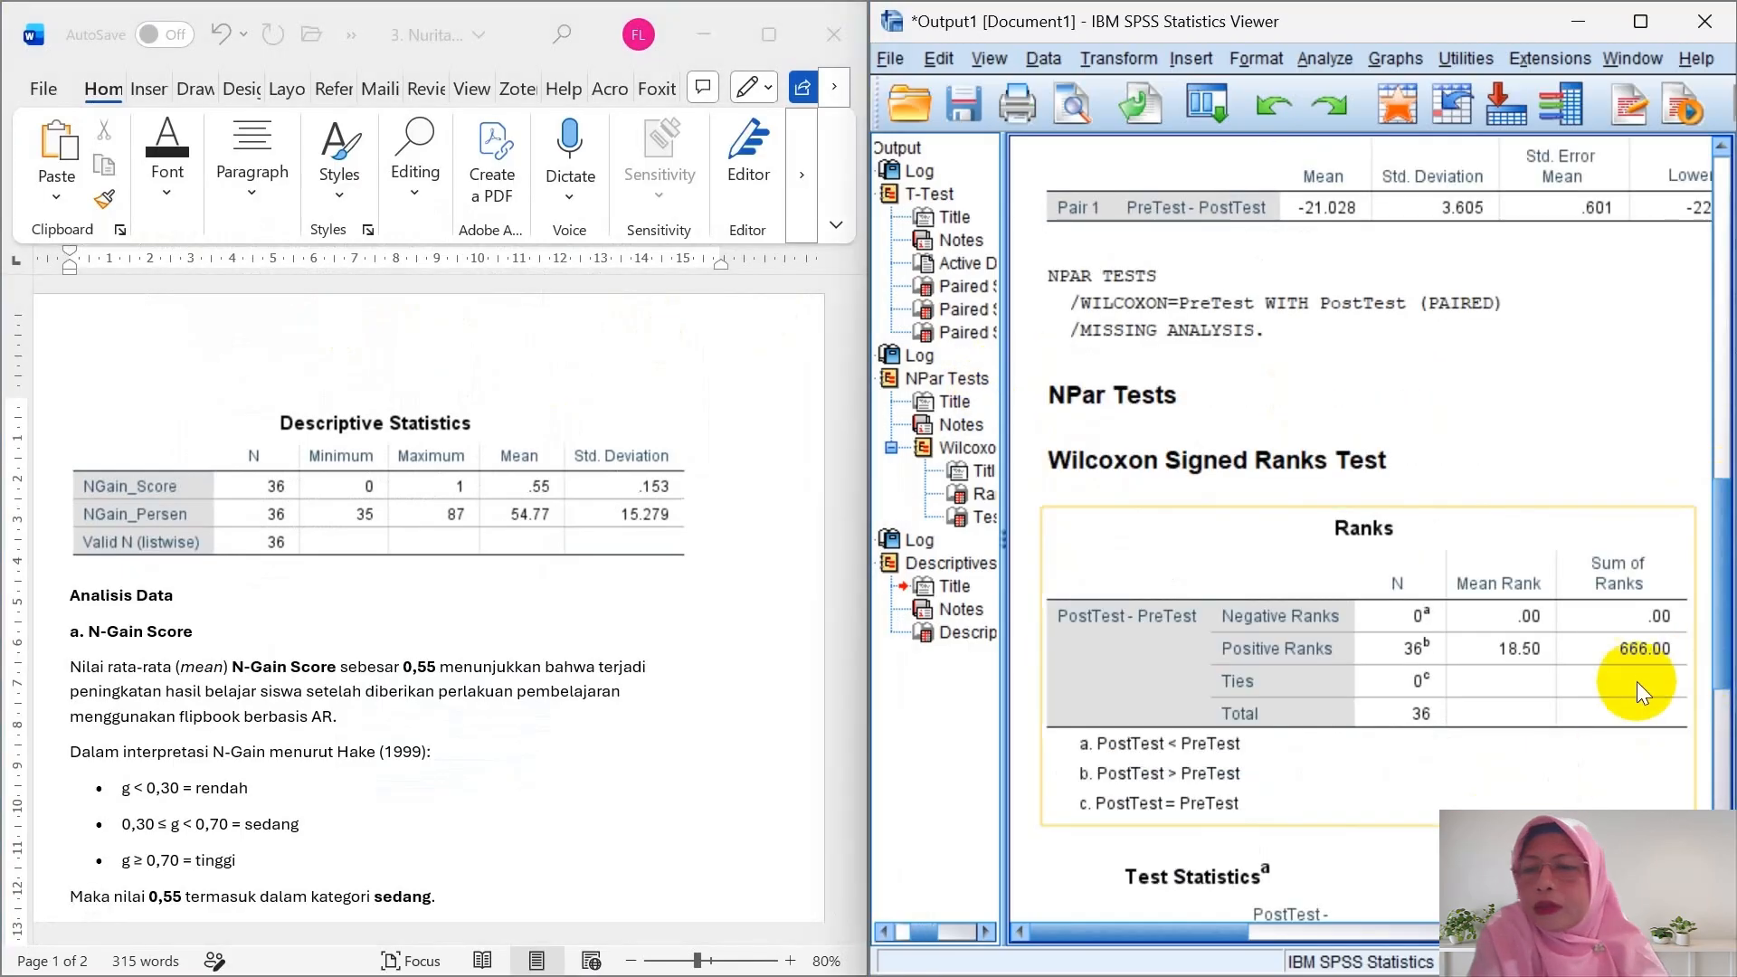
click(1720, 756)
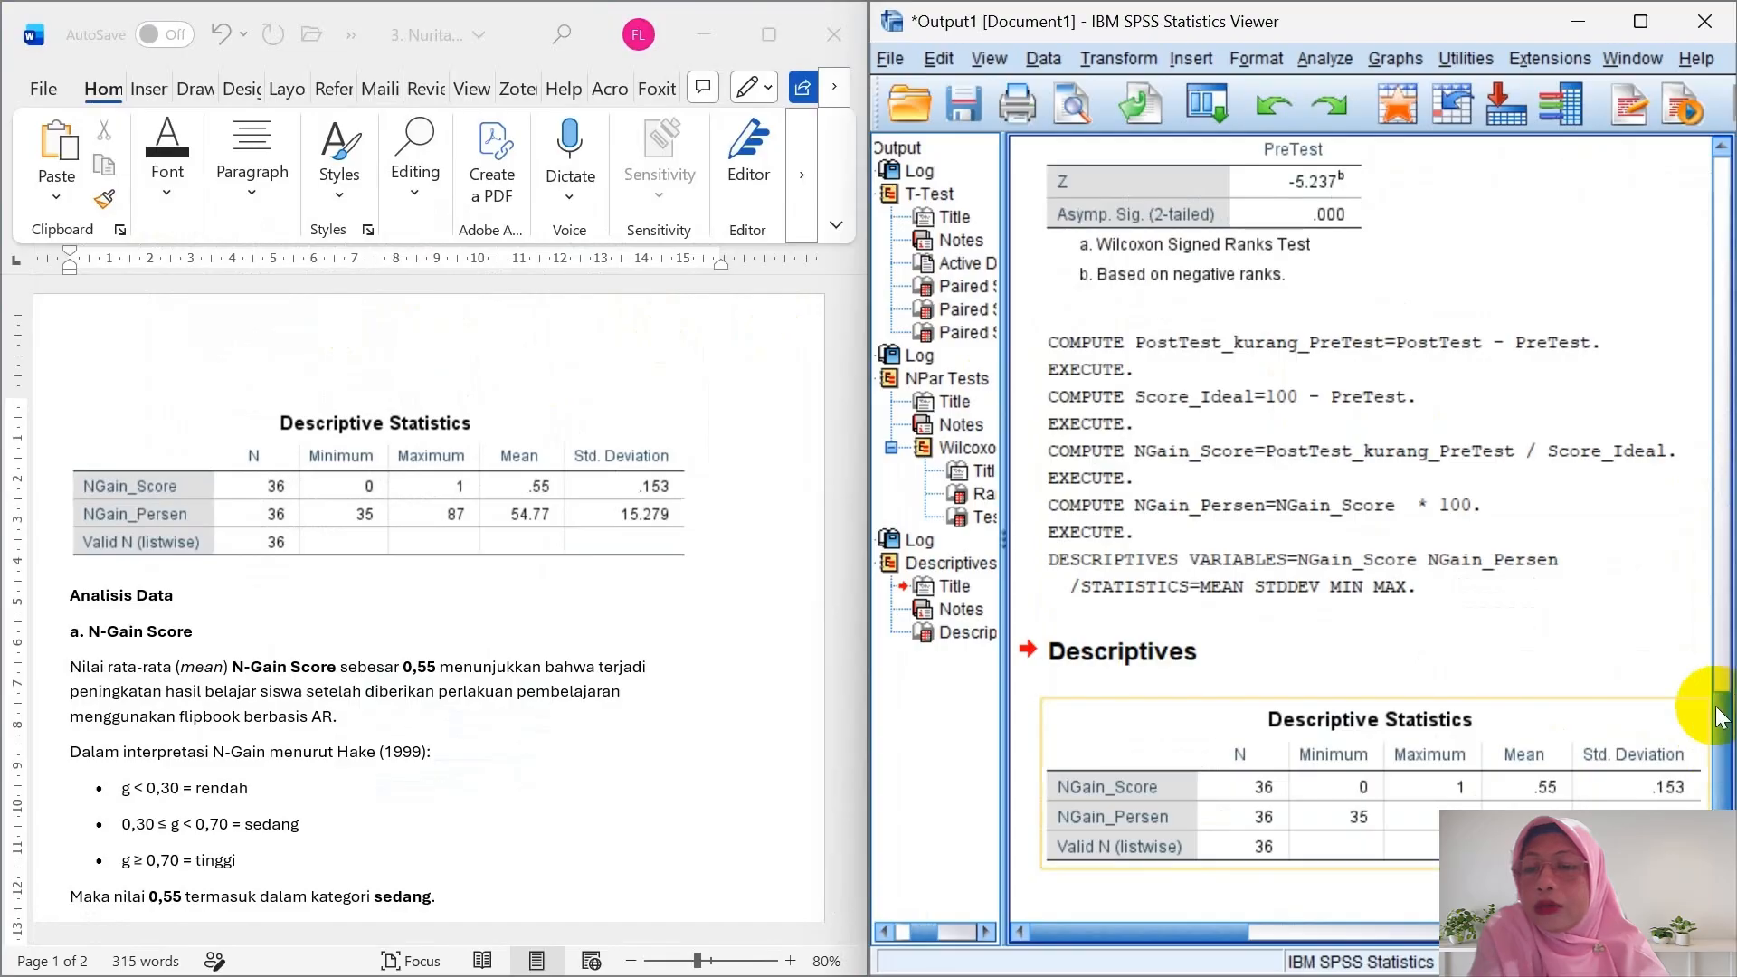
click(1241, 941)
mouse_move(1241, 939)
mouse_down()
mouse_move(1267, 937)
mouse_move(1232, 940)
mouse_move(1247, 946)
mouse_up()
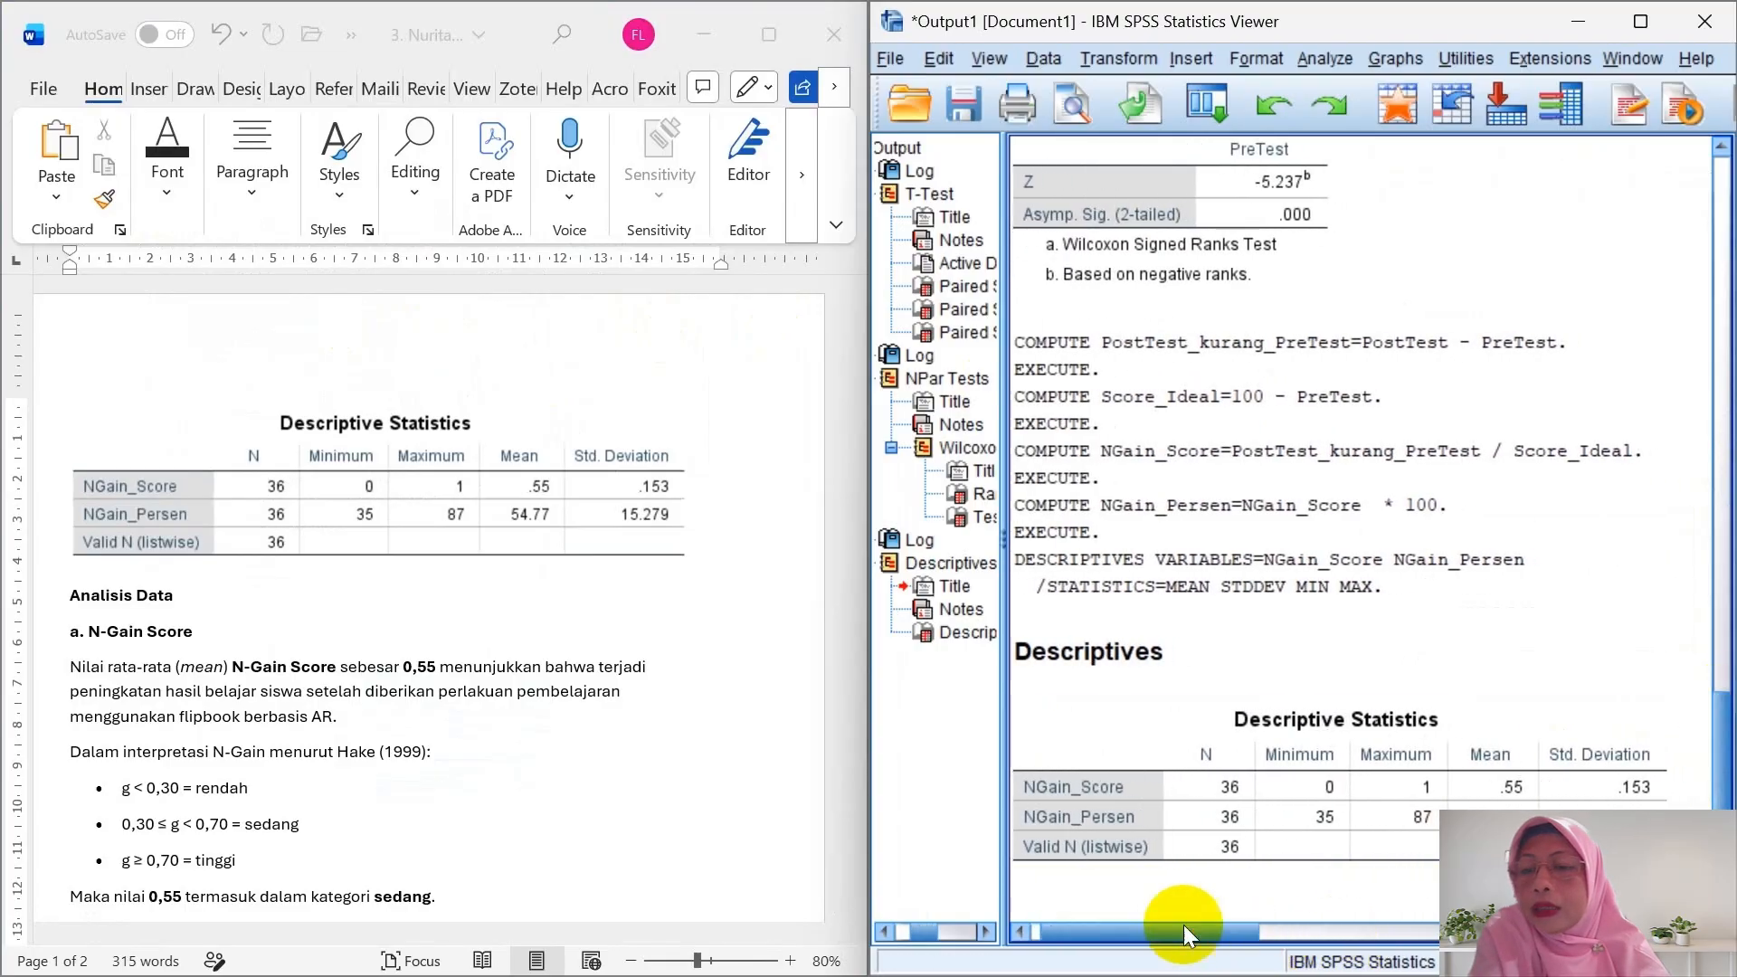
click(677, 733)
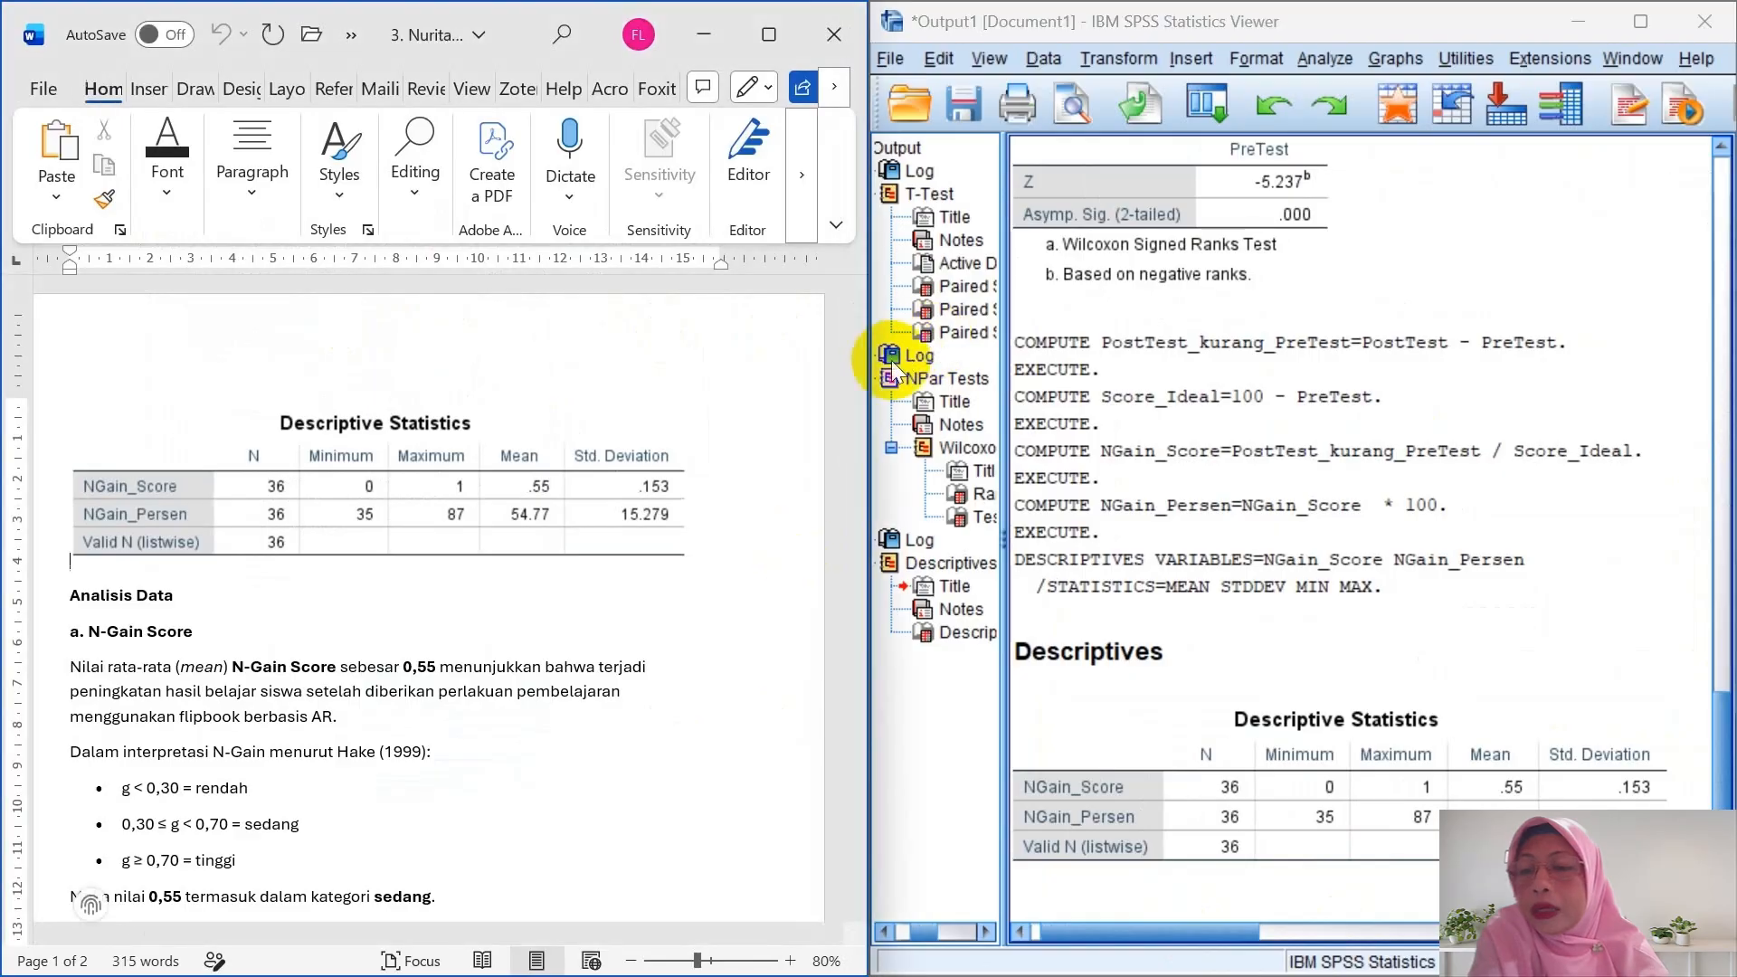
drag(853, 394, 854, 470)
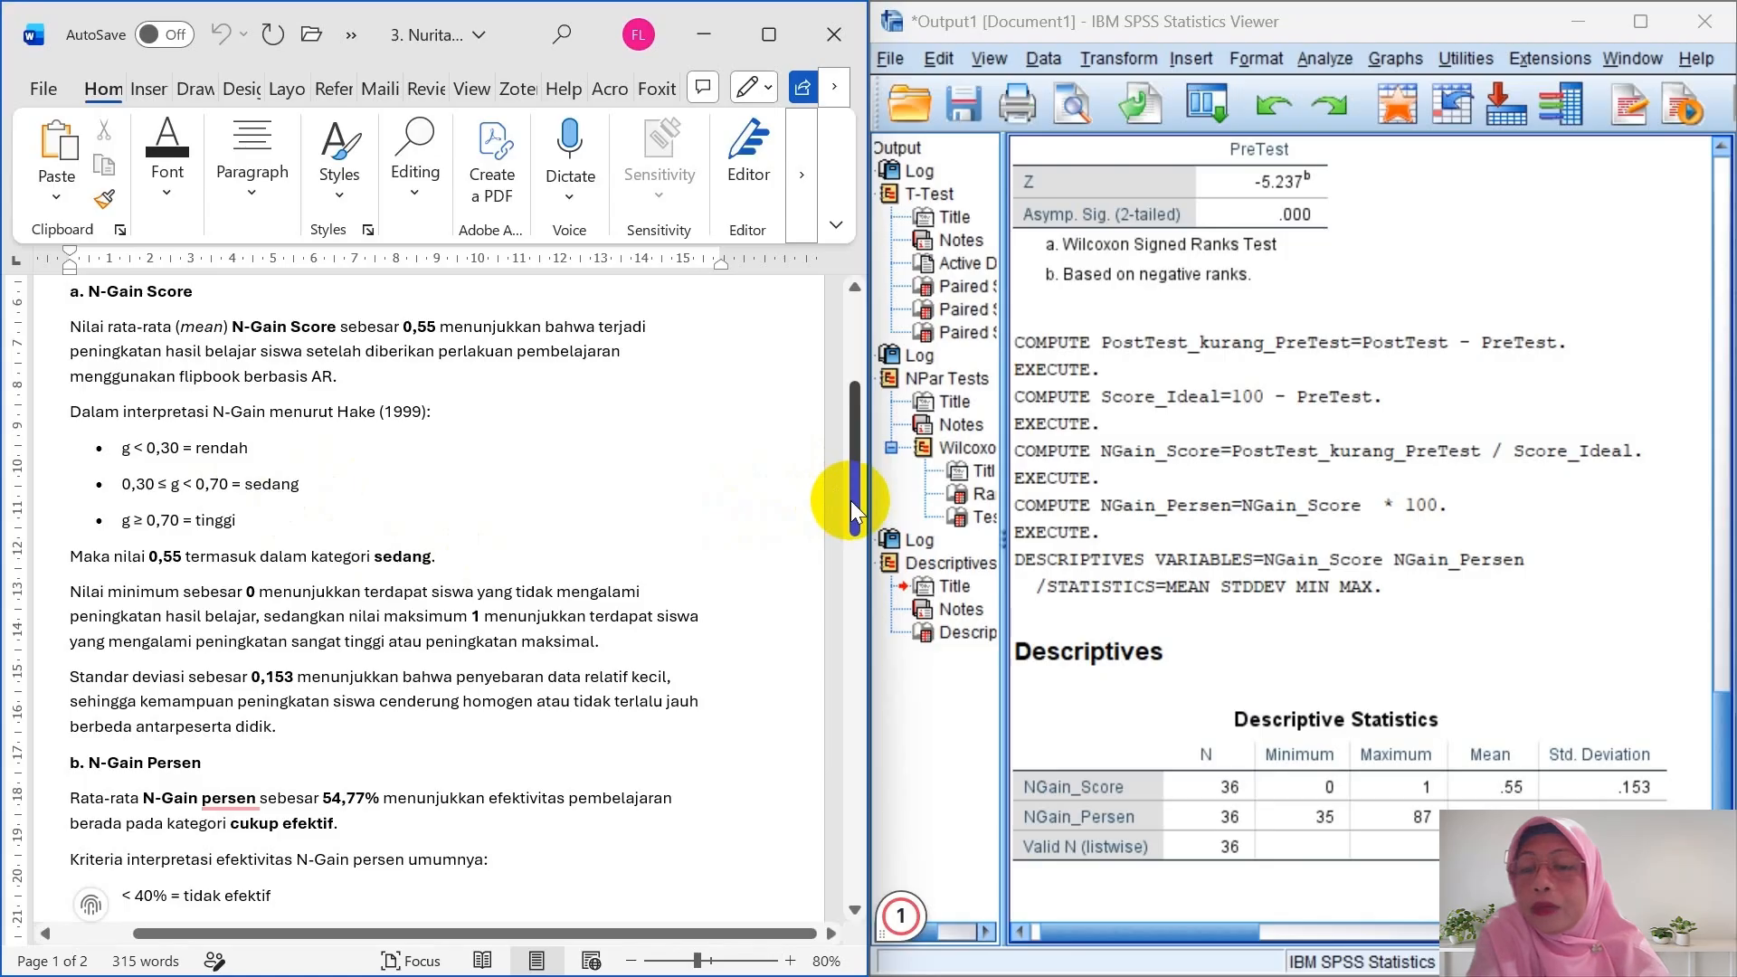
- Scroll to the N-Gain Persen section and highlight its 54,77% mean statement
drag(850, 502, 825, 613)
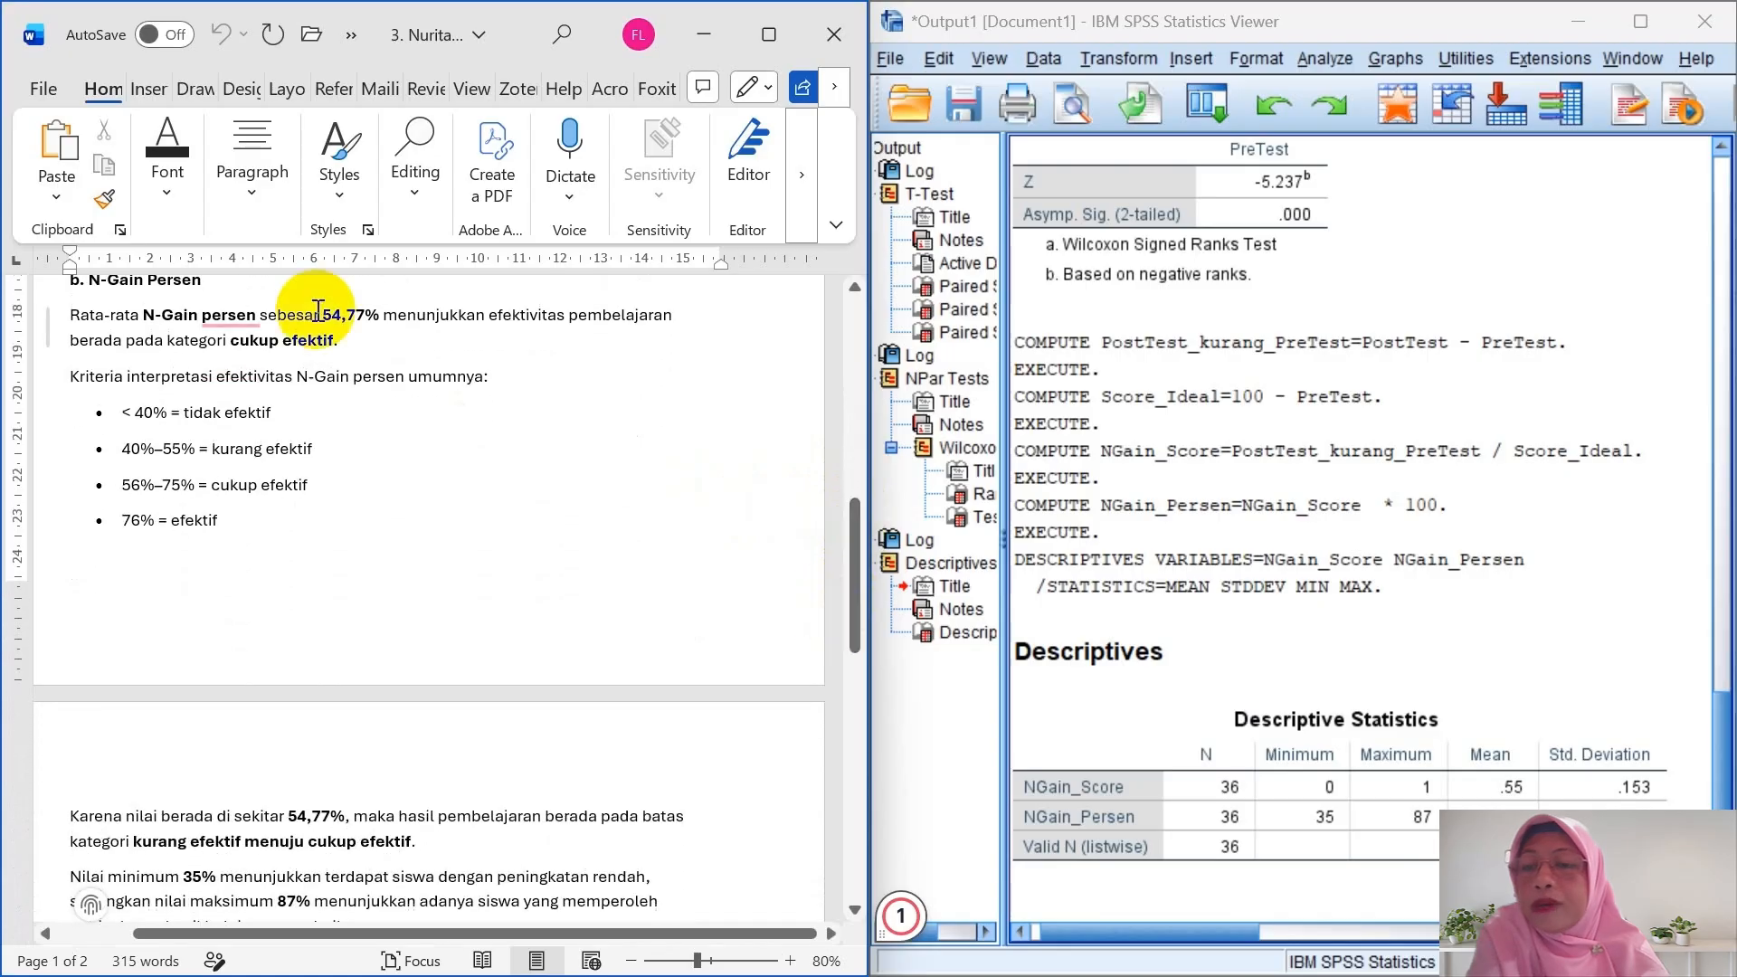
drag(237, 321, 403, 373)
click(402, 374)
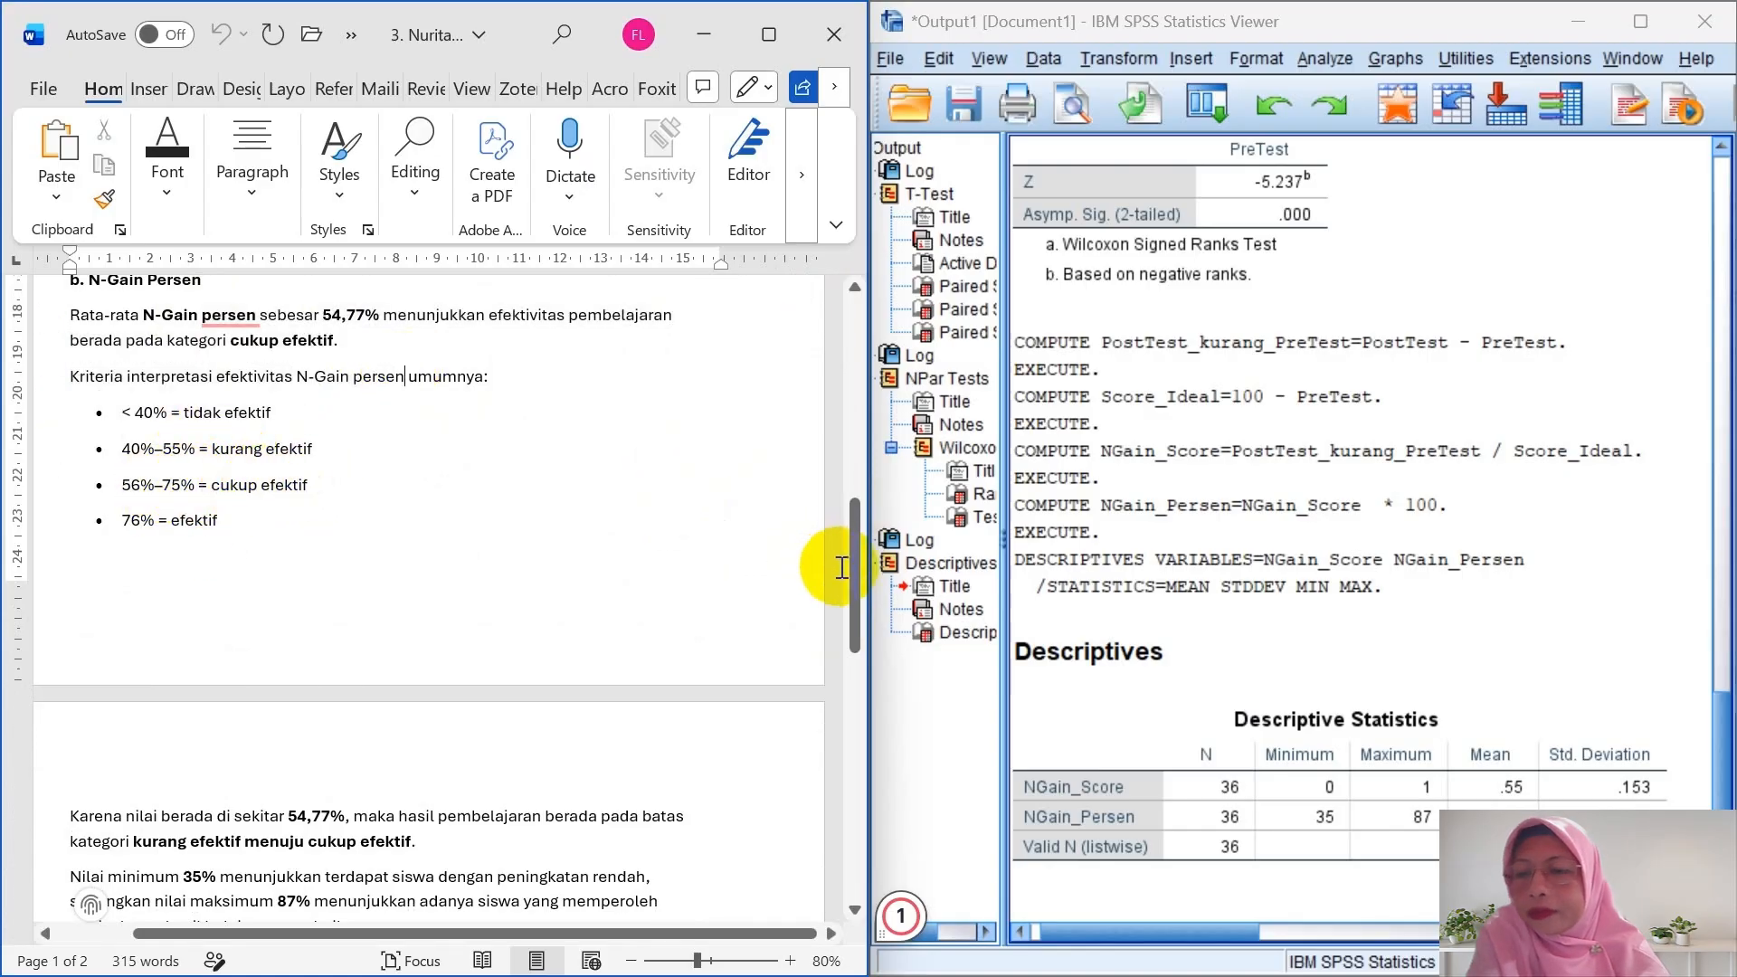
- Scroll down to the closing conclusion about AR flipbook media at the end of page 2
drag(854, 568, 836, 659)
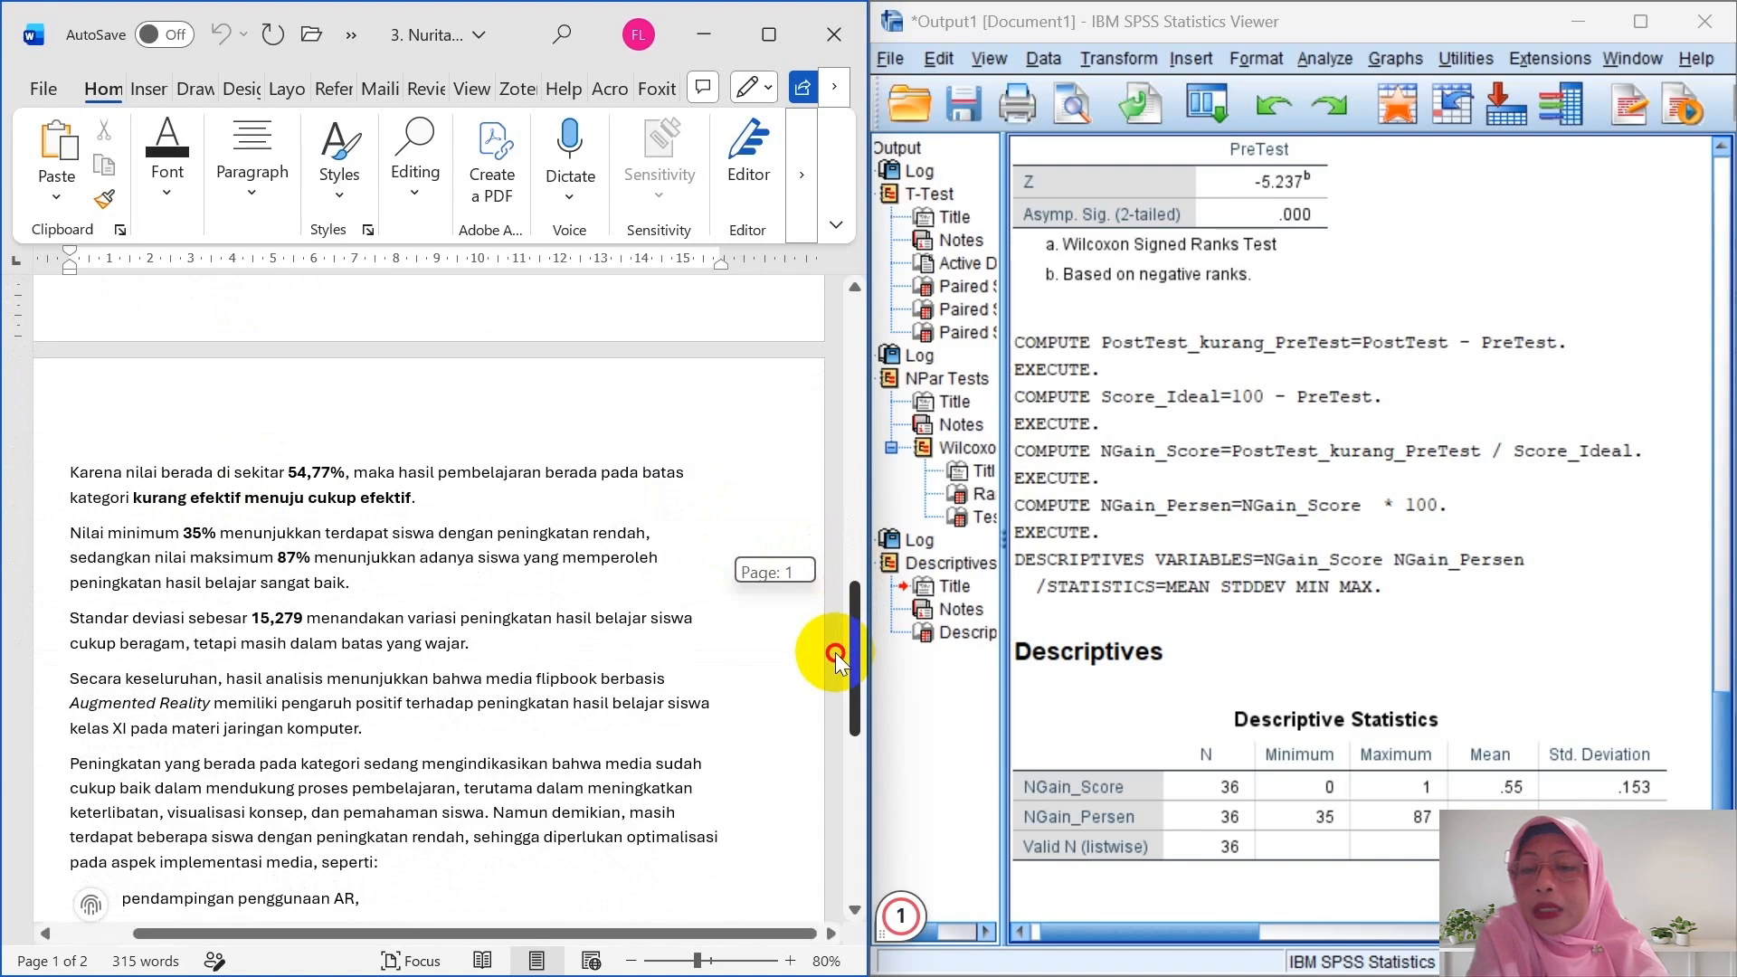
drag(835, 655, 825, 574)
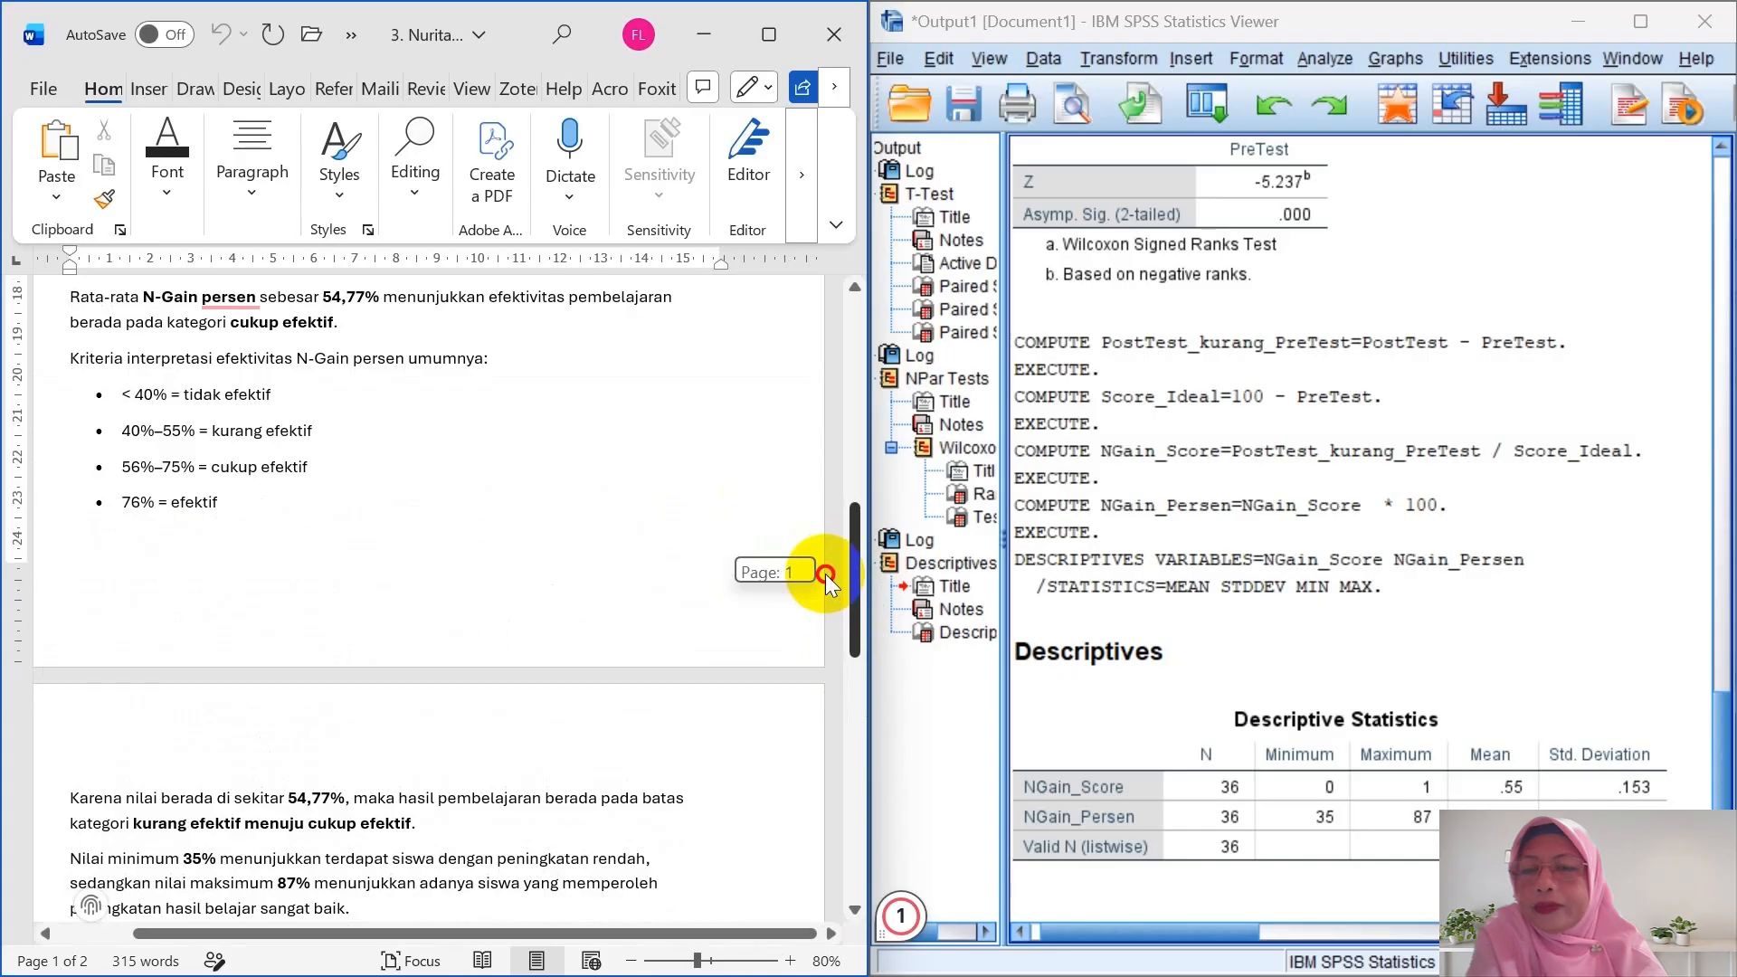
drag(825, 574, 821, 703)
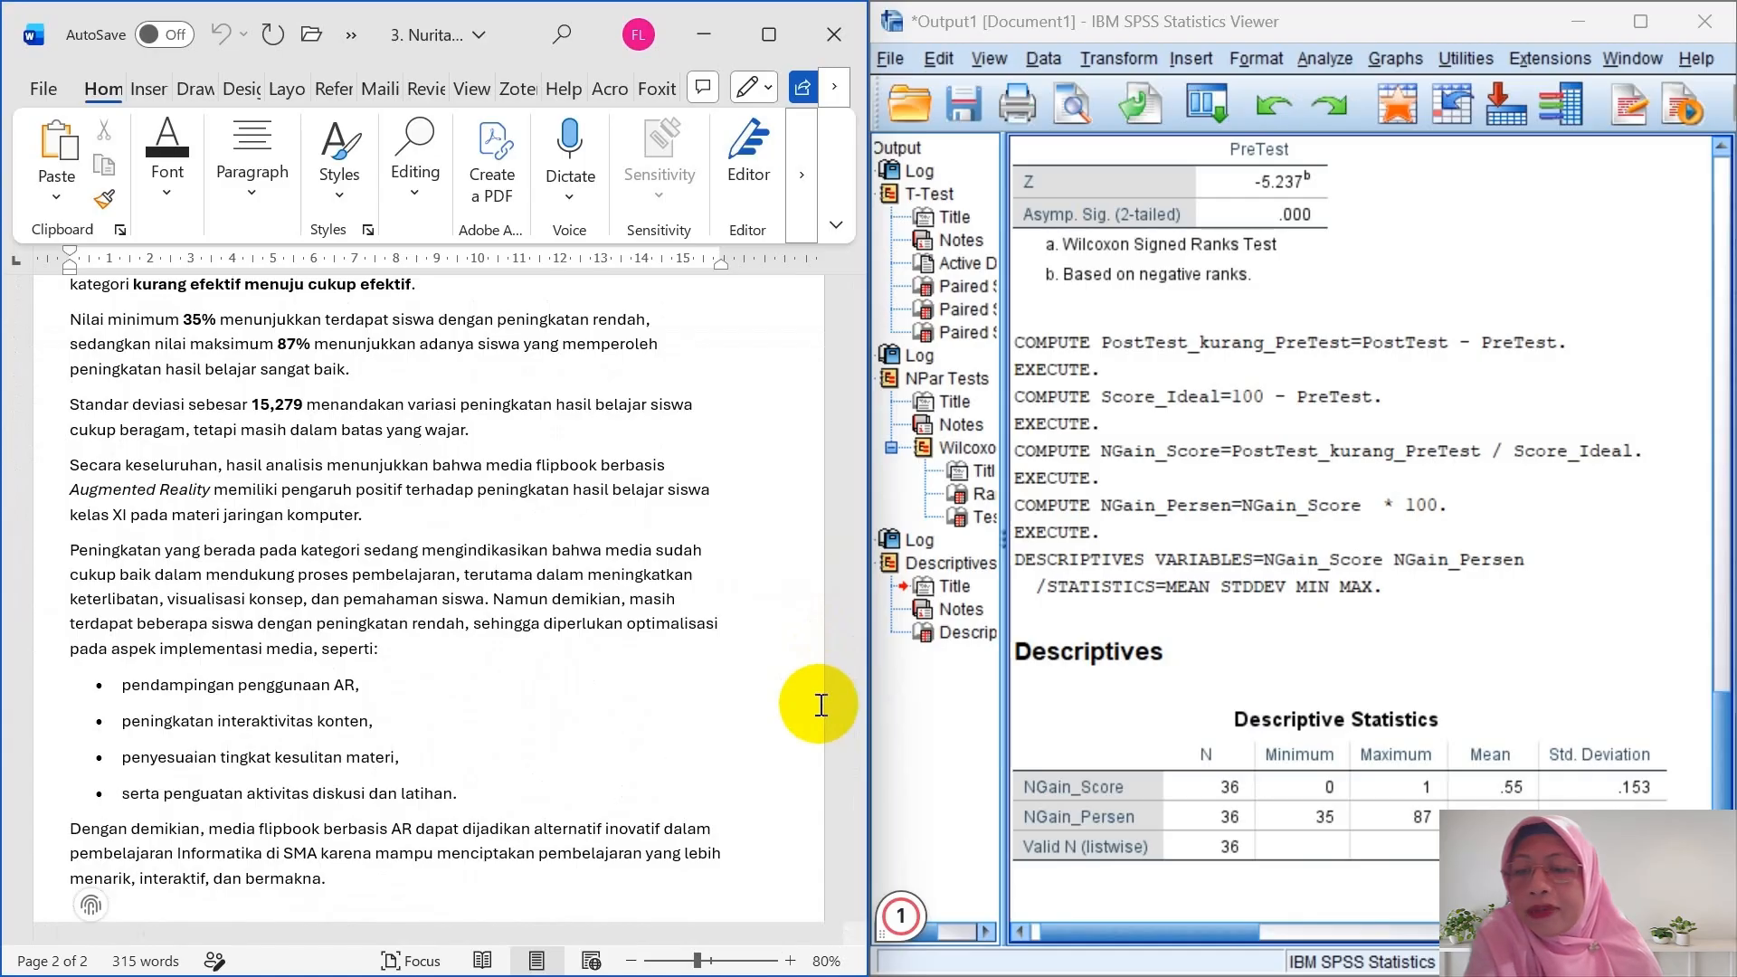
drag(853, 724, 842, 776)
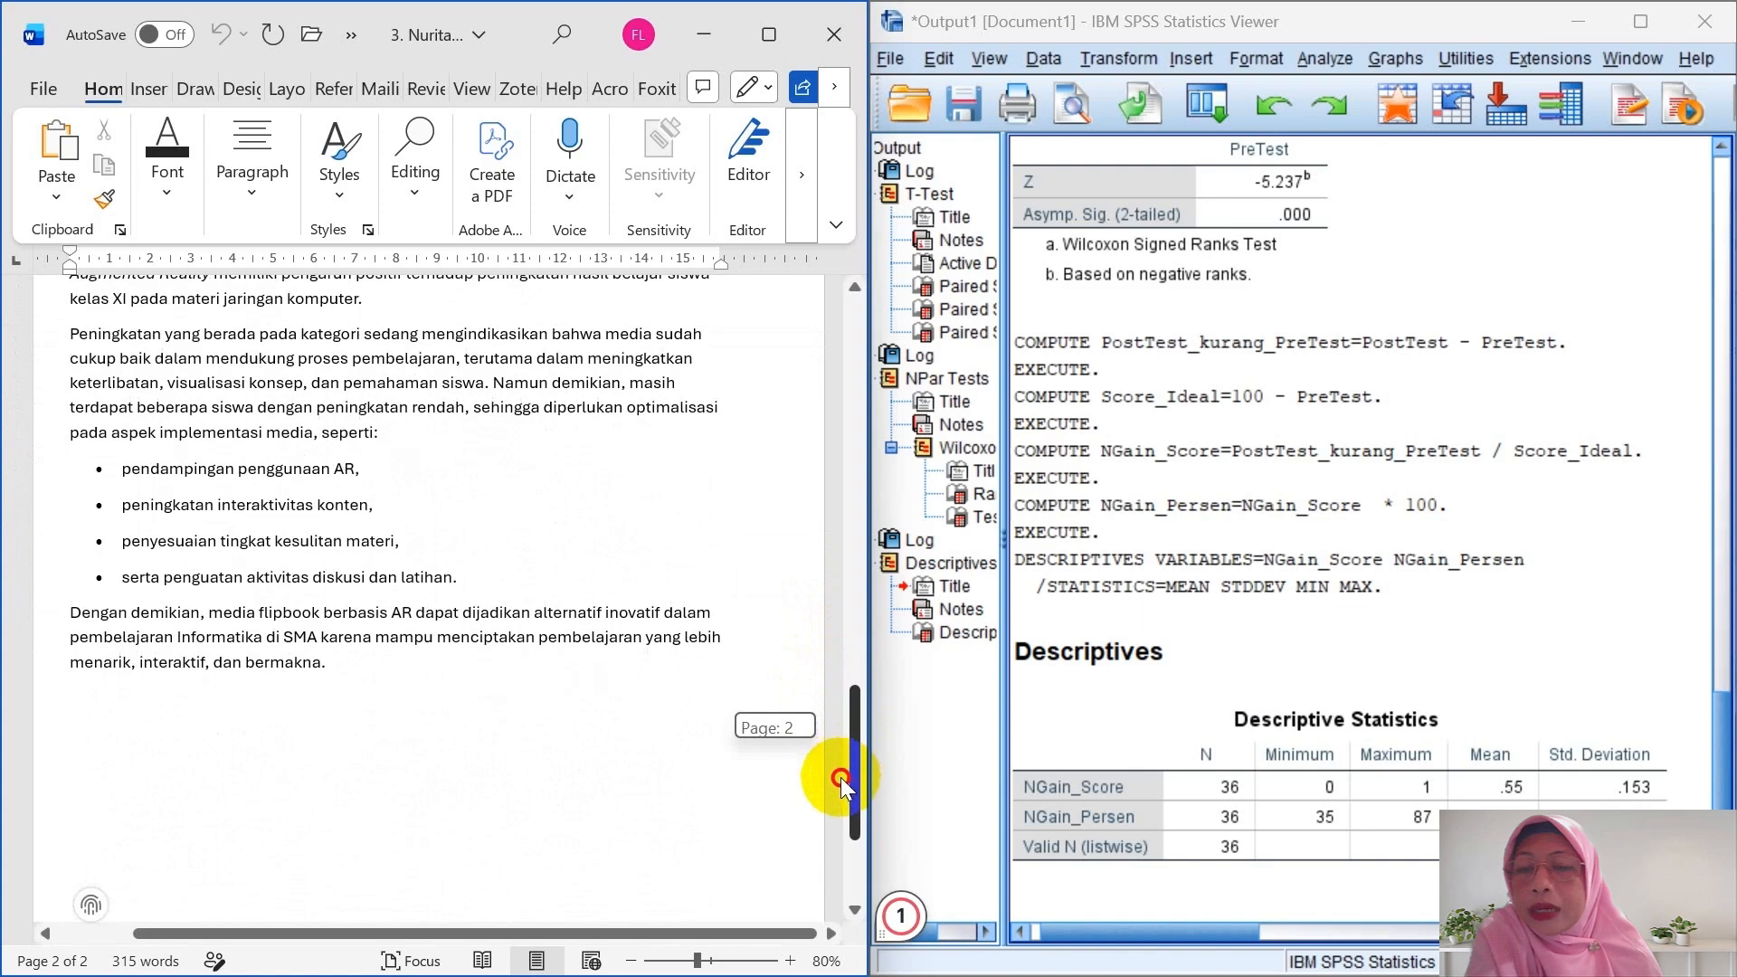